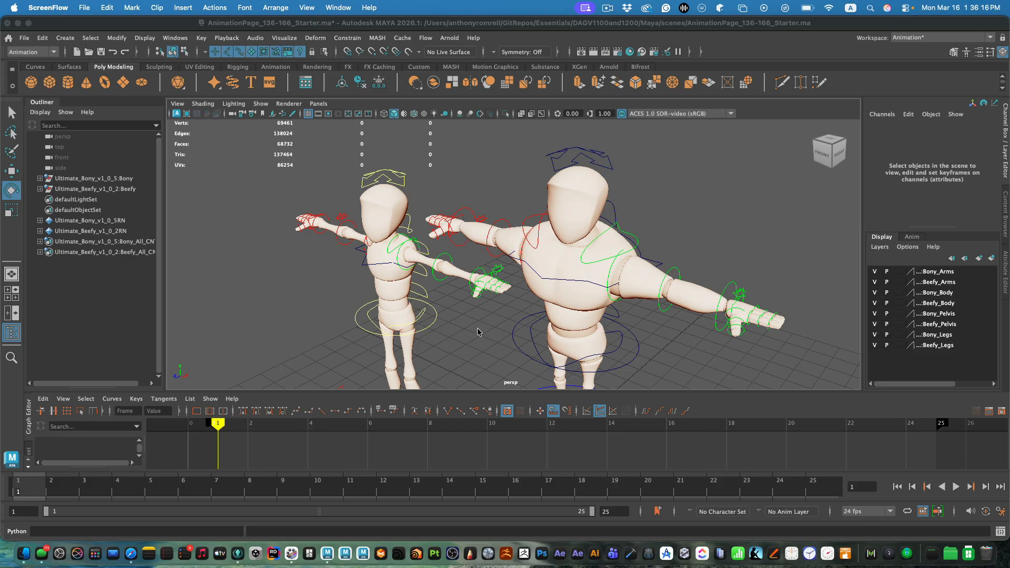
Step: Unload the Ultimate_Beefy_v1.0.2.ma rig reference from the scene in the Reference Editor
scroll(478, 331, "down", 3)
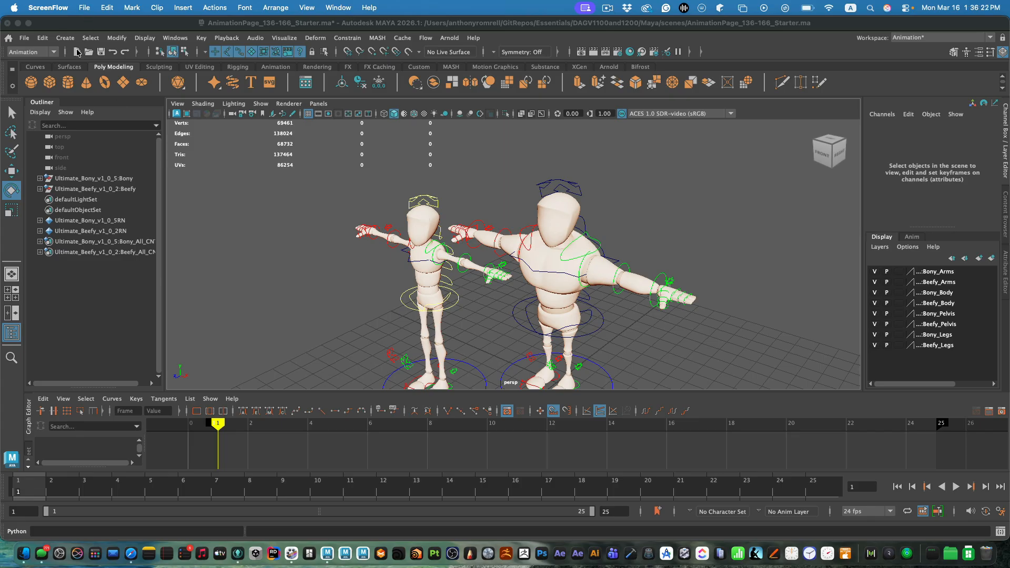
left_click(87, 28)
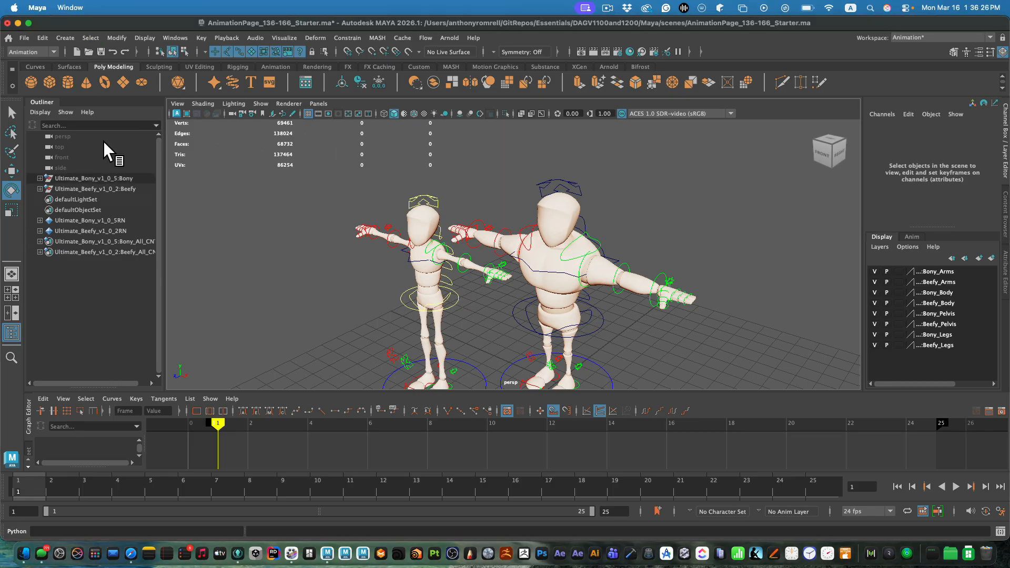
left_click(25, 38)
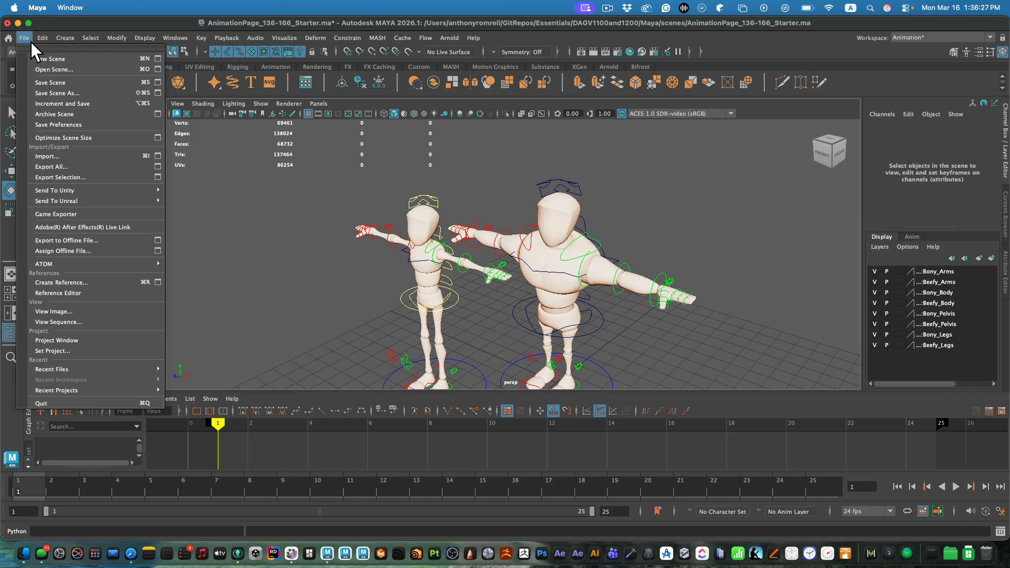
left_click(93, 294)
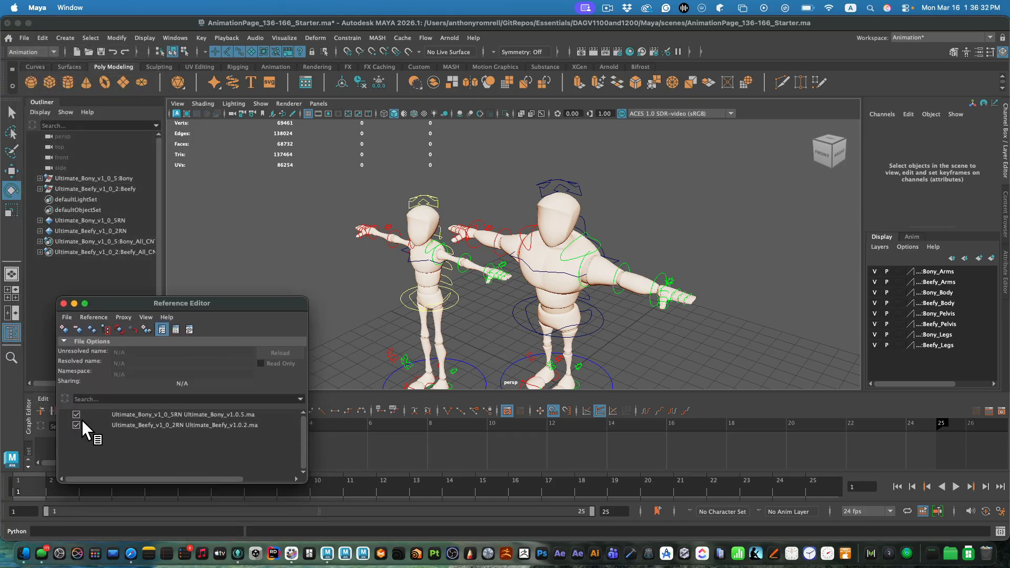
left_click(82, 429)
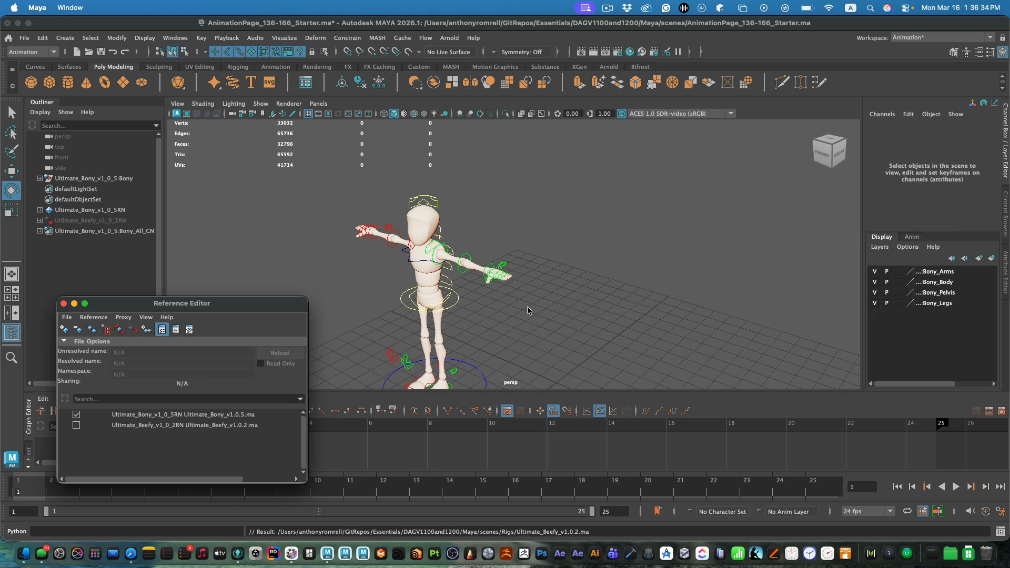
Step: Set the Bony rig's main control Translate X, Y and Z to 0, and close the Reference Editor
middle_click_drag(487, 265, 503, 232, "alt")
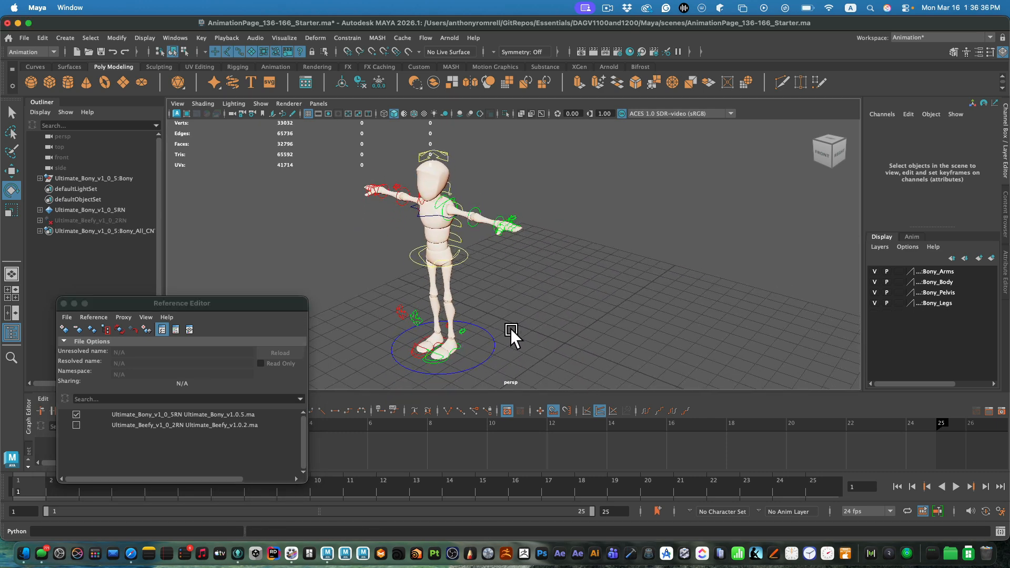
left_click(496, 342)
left_click_drag(972, 134, 971, 151)
type("0")
key("Return")
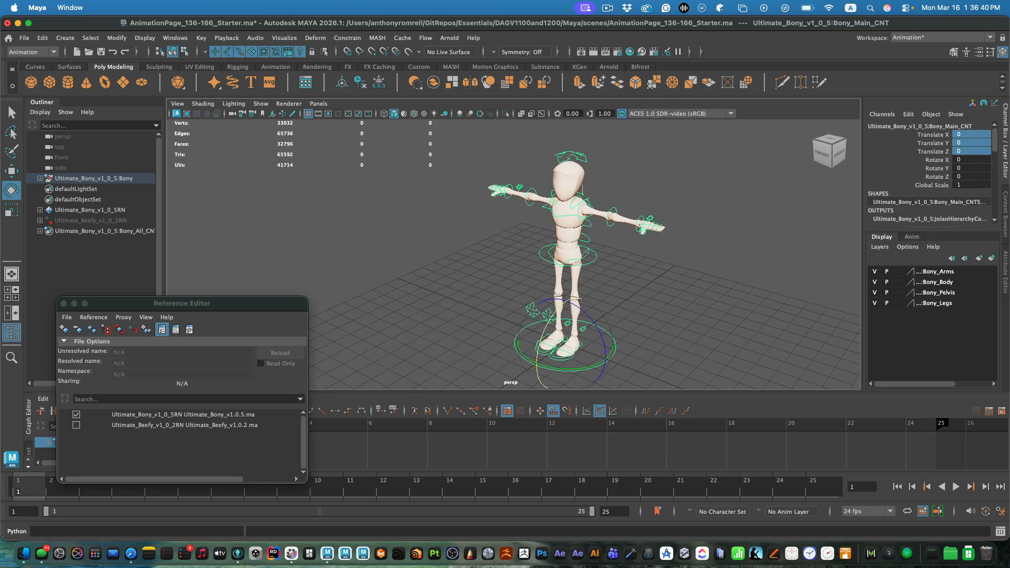
left_click(671, 314)
left_click(64, 304)
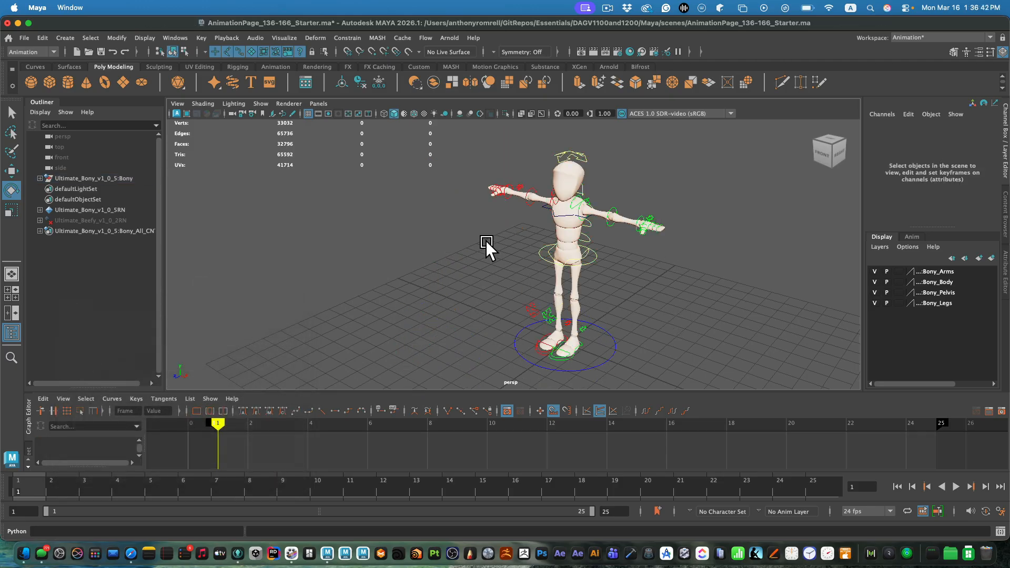
Step: Lower Bony's root control to about -0.33 in Translate Y so the knees bend
left_click_drag(466, 333, 552, 345, "alt")
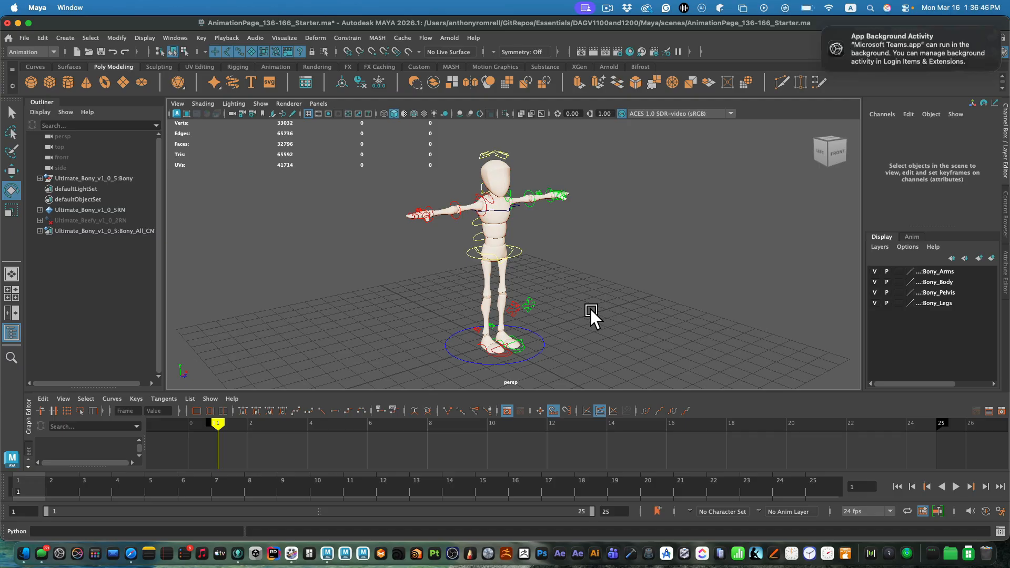
key("super")
key("super")
key("Escape")
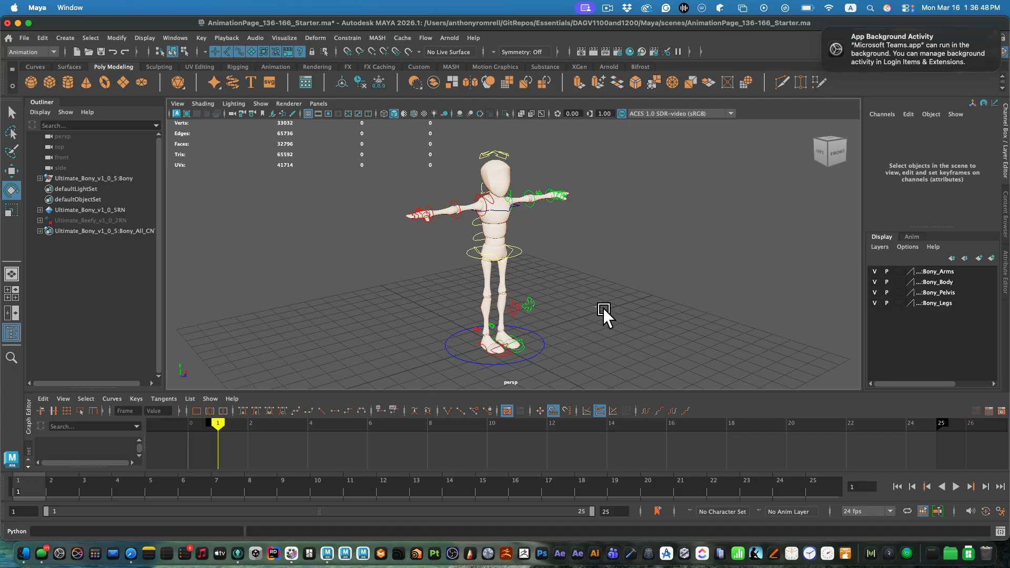
mouse_move(573, 326)
left_mouse_down("alt")
mouse_move(590, 330)
mouse_move(583, 326)
left_mouse_up("alt")
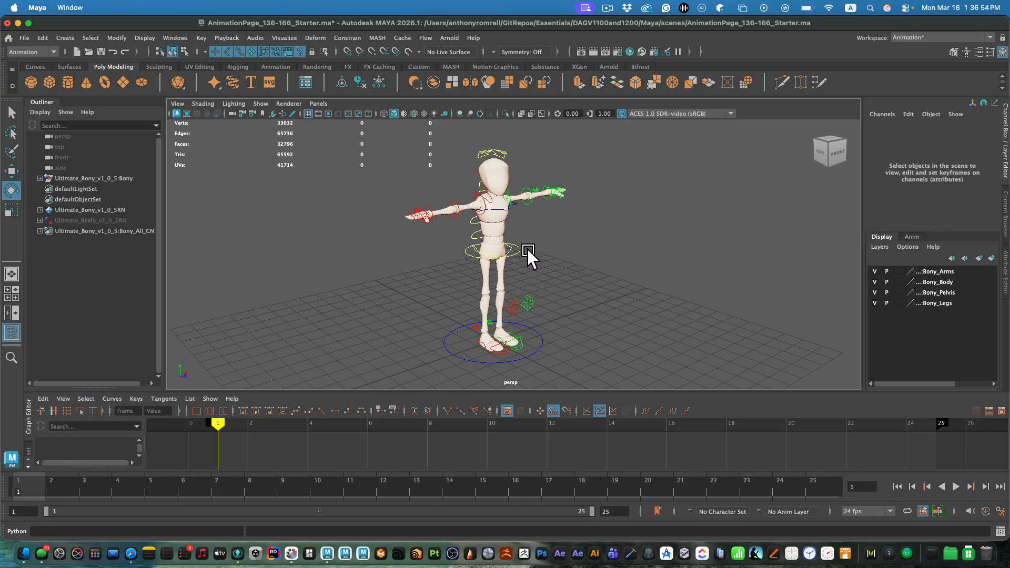
left_click_drag(527, 250, 562, 272, "alt")
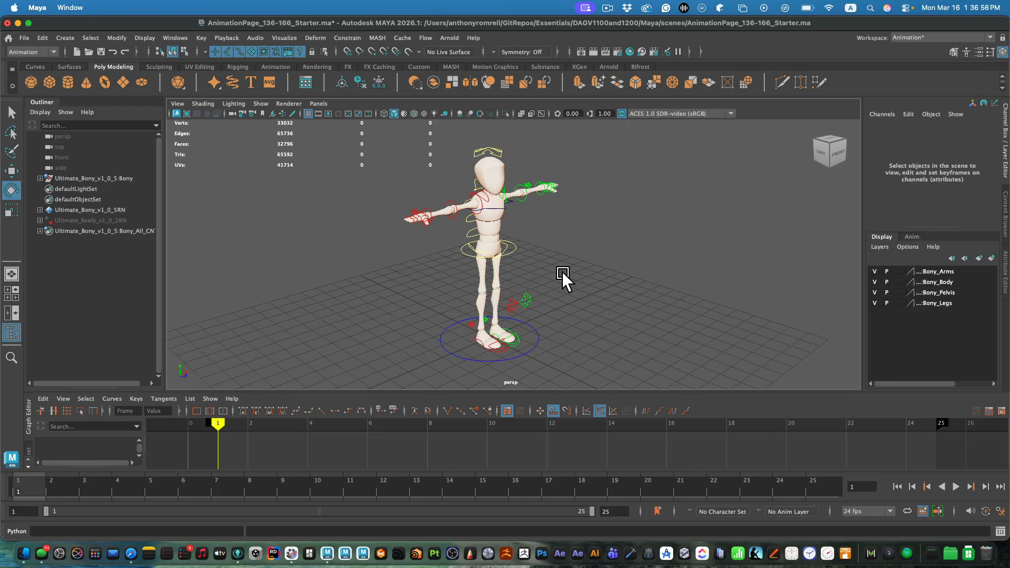
left_click(526, 243)
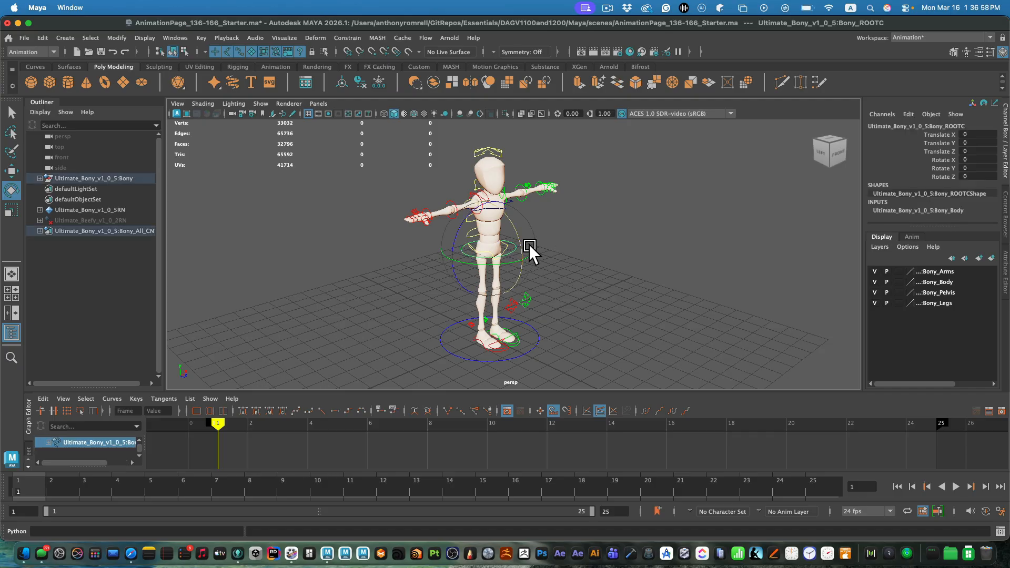
key("w")
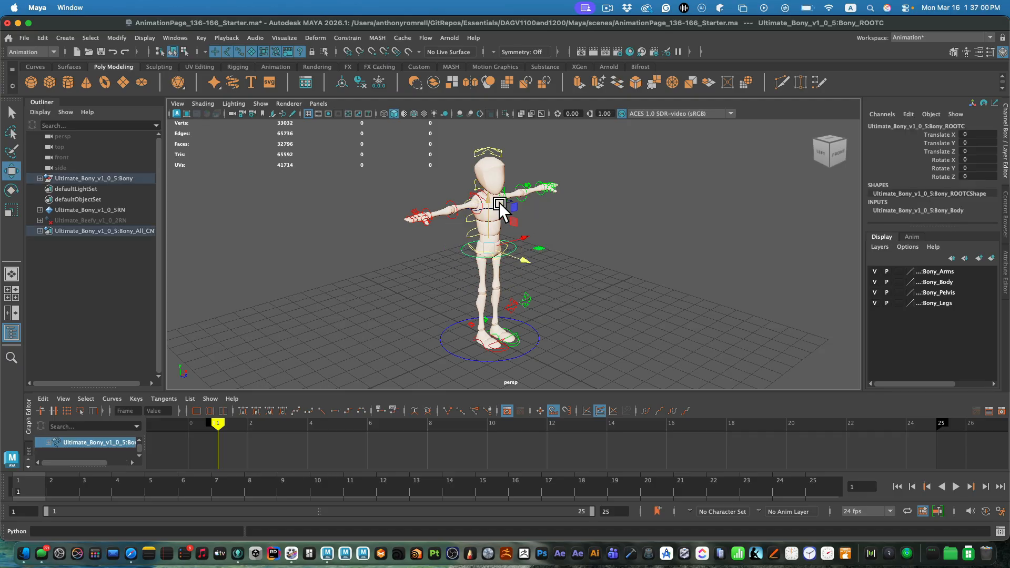
left_click_drag(499, 203, 499, 209)
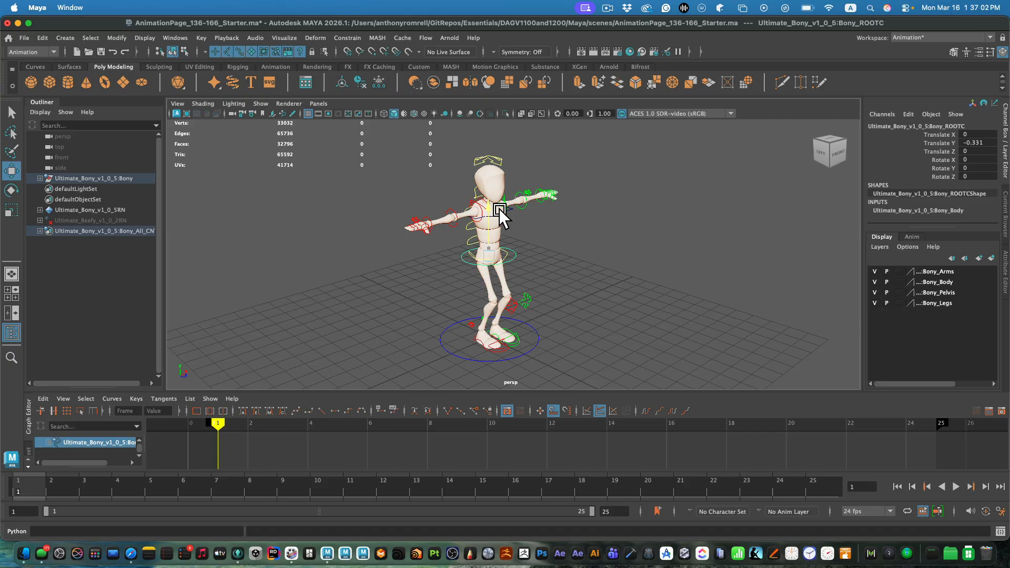
left_click(567, 324)
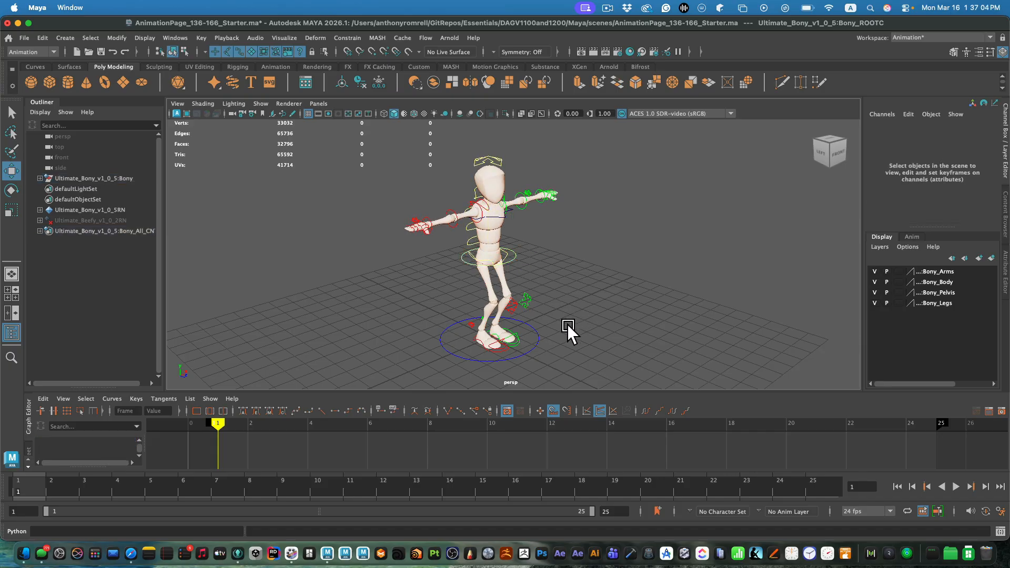
Step: Move the left foot IK control forward to about 1.86 in Translate Z and rotate it to about -41.8 in X
left_click_drag(567, 325, 548, 336, "alt")
left_click(519, 351)
key("e")
key("w")
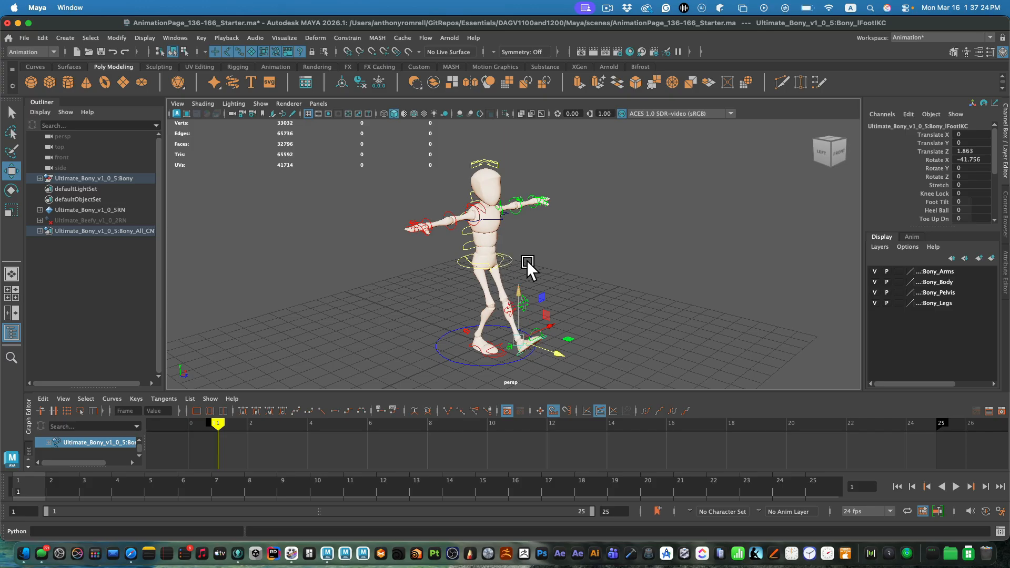
left_click(406, 315)
Step: Activate rotation on the right shoulder FK control and shrink the rotate manipulator
mouse_move(406, 315)
left_mouse_down("alt")
mouse_move(421, 311)
mouse_move(417, 318)
left_mouse_up("alt")
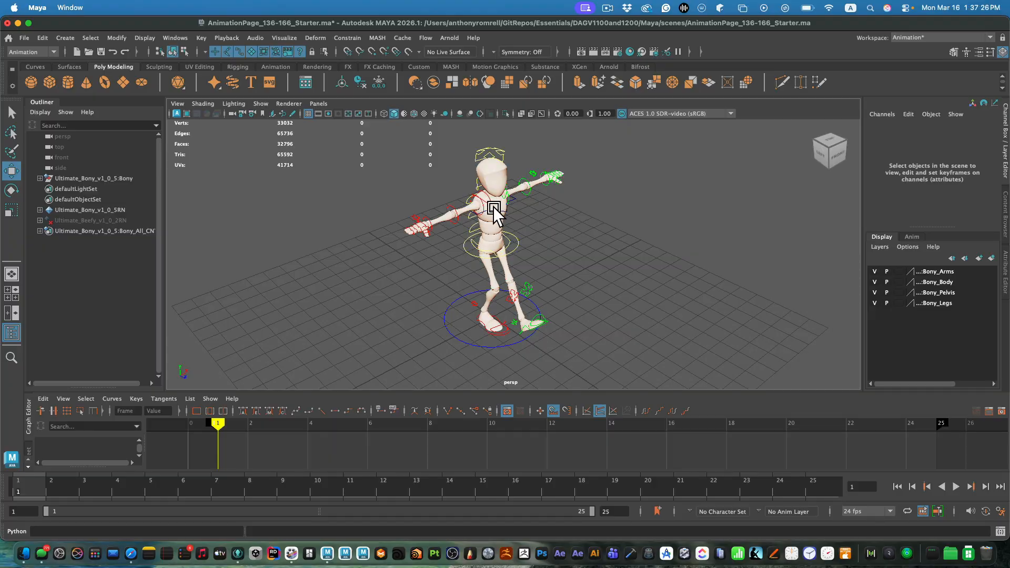
left_click(492, 205)
left_click_drag(580, 225, 554, 214, "alt")
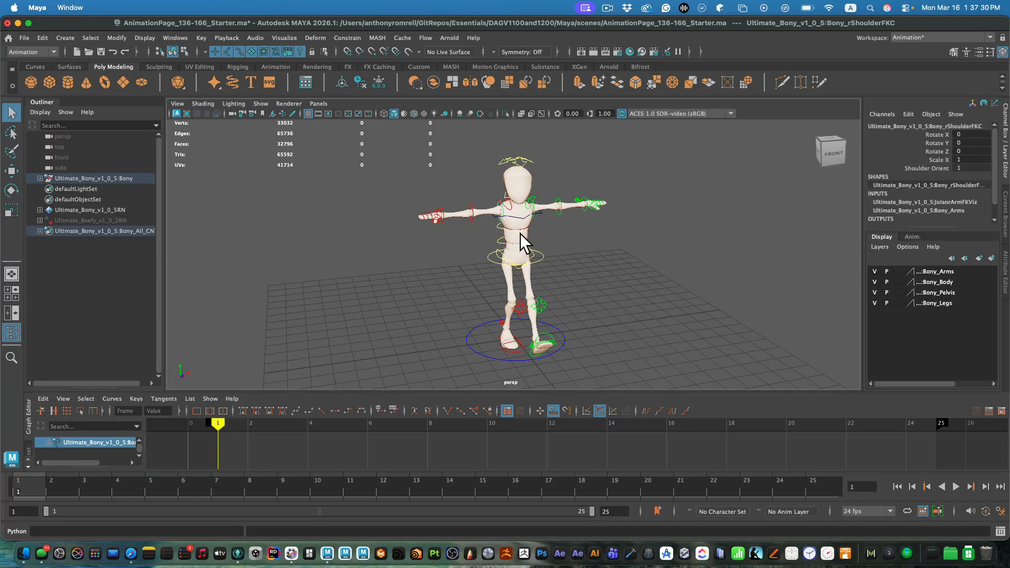
key("e")
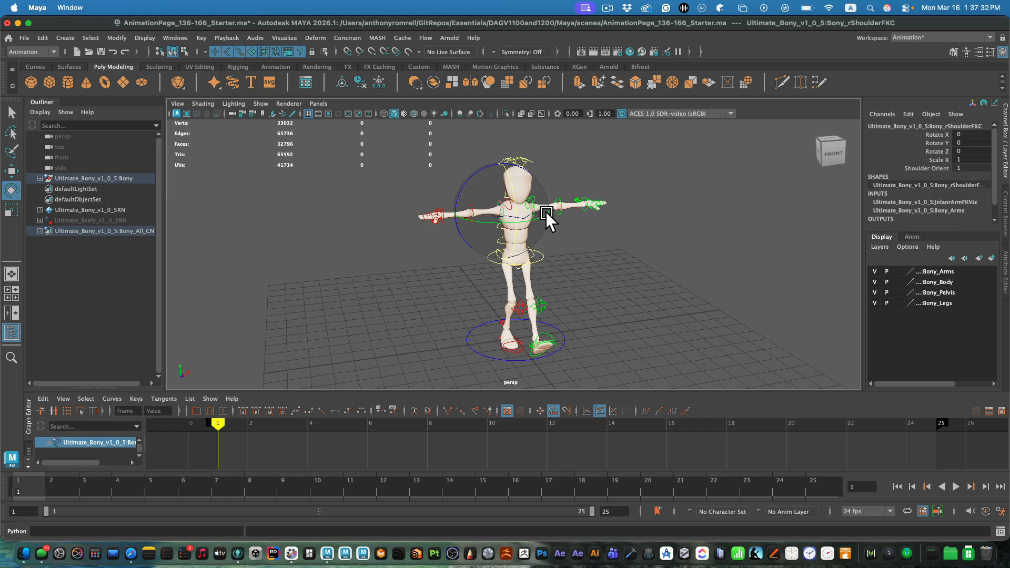
key("minus")
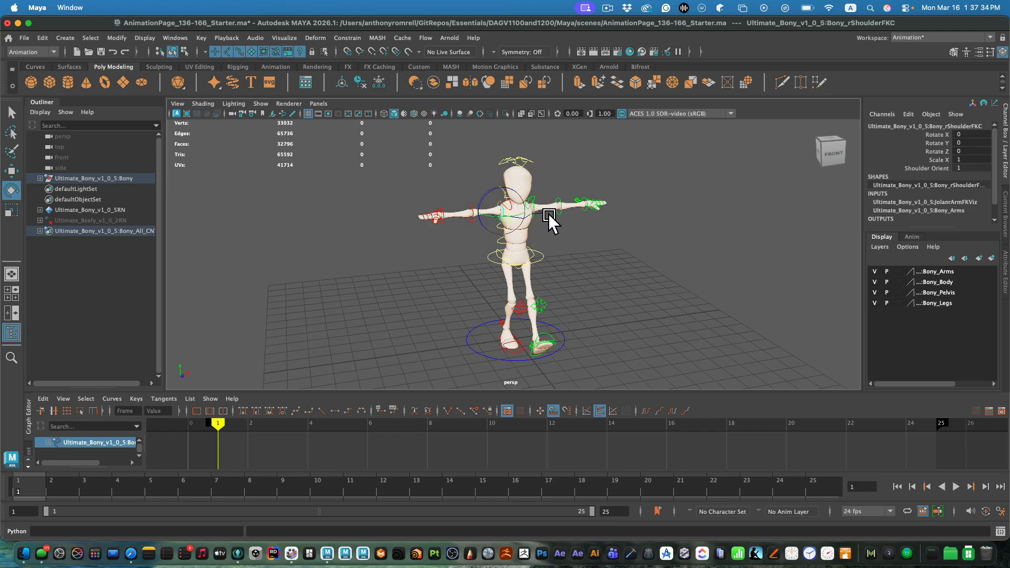
key("minus")
key("plus")
key("plus")
key("minus")
key("minus")
key("plus")
Step: Rotate both shoulder FK controls down to about -69 in Rotate Z so the arms hang beside the body
left_click_drag(559, 242, 501, 180, "alt")
left_click(560, 205, "shift")
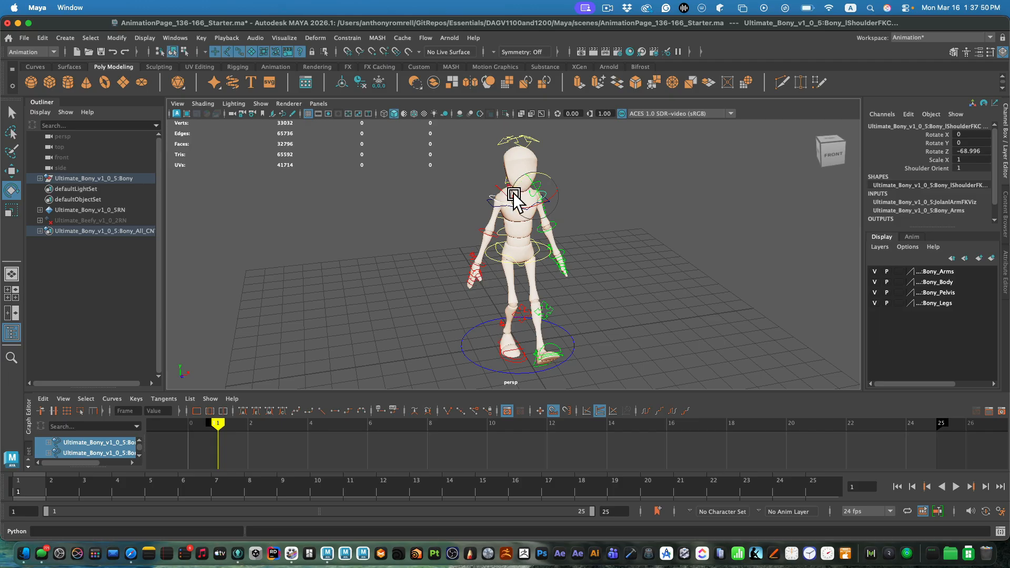
left_click(611, 245)
Step: Move the right foot IK control about 2.46 units backward along Z behind the body
left_click_drag(579, 332, 612, 327, "alt")
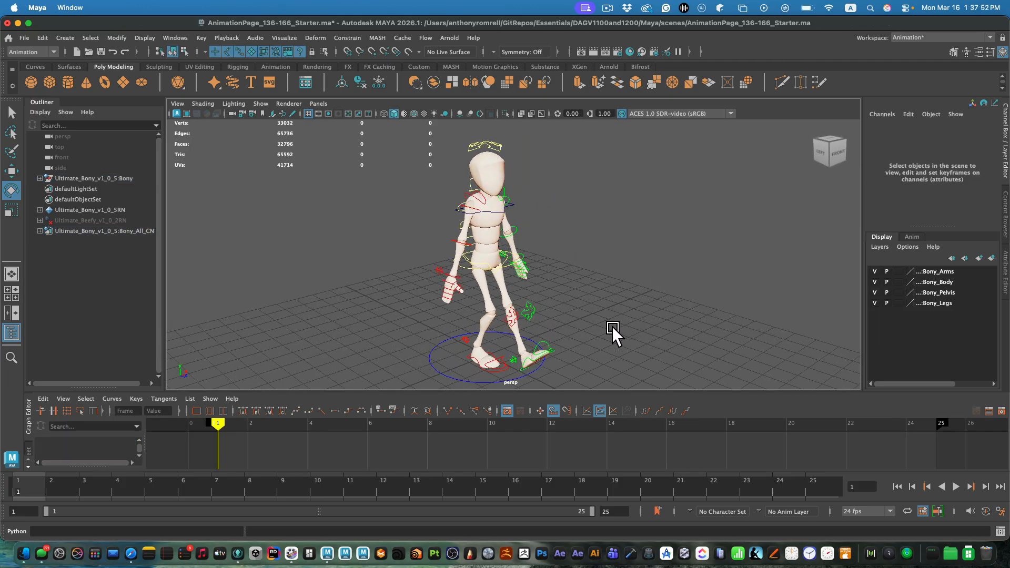
left_click(550, 345)
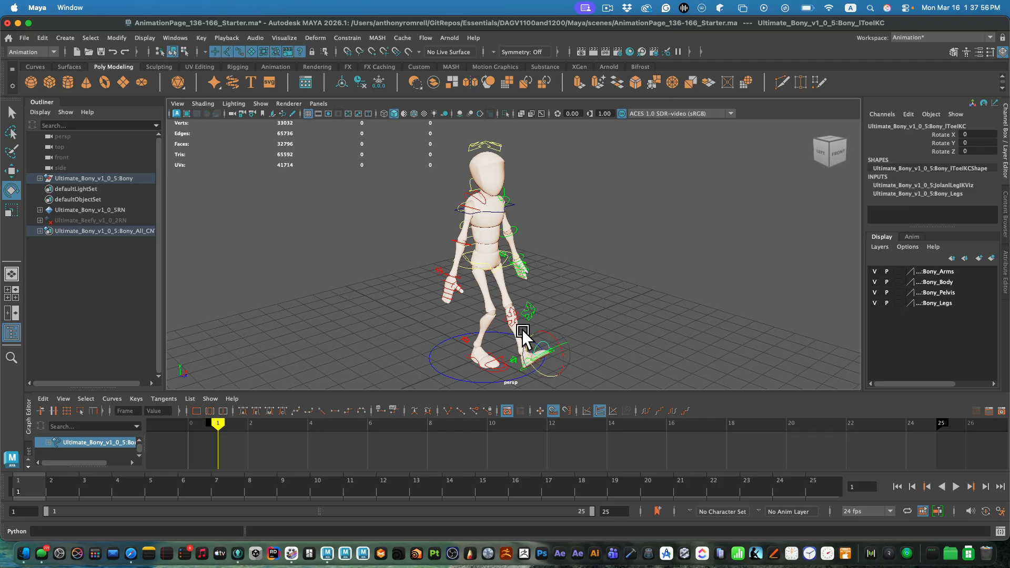
left_click(564, 268)
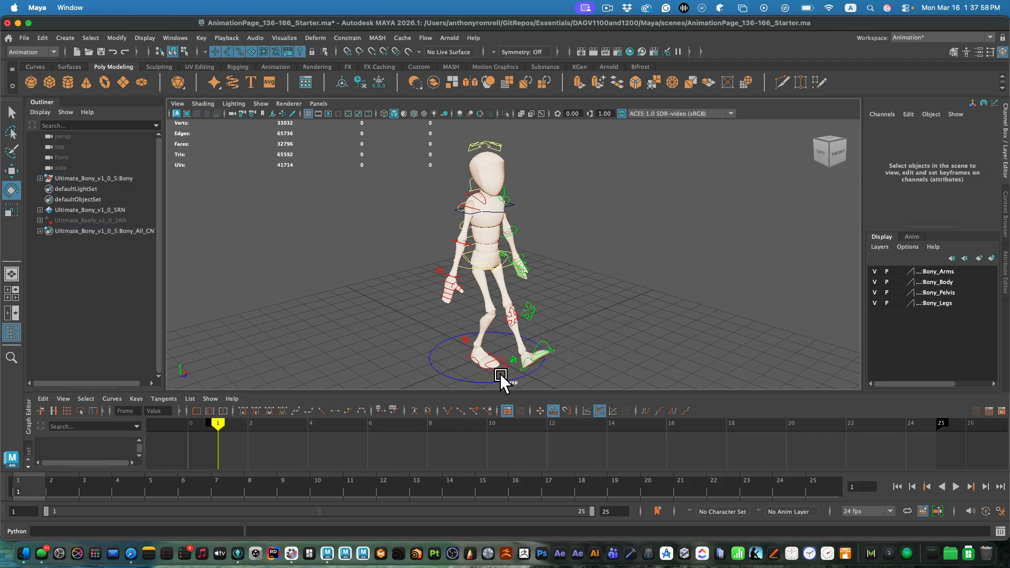
left_click(525, 358)
left_click_drag(524, 355, 437, 356, "alt")
key("w")
left_click_drag(564, 301, 584, 314, "alt")
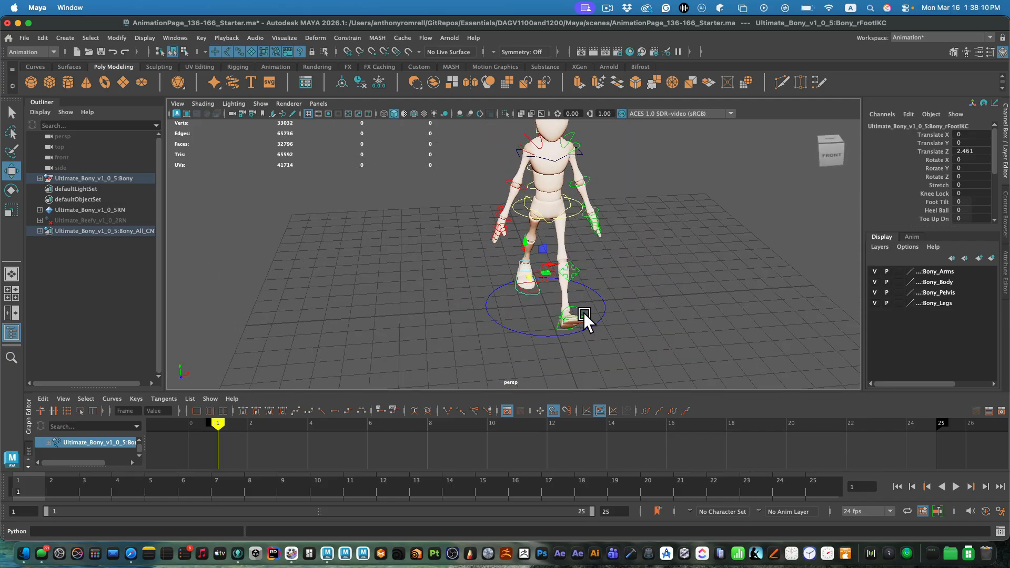
Step: Switch to the side view and swing the right shoulder FK control forward to about -14 in Rotate Y
left_click(588, 311)
left_click_drag(642, 302, 544, 226, "alt")
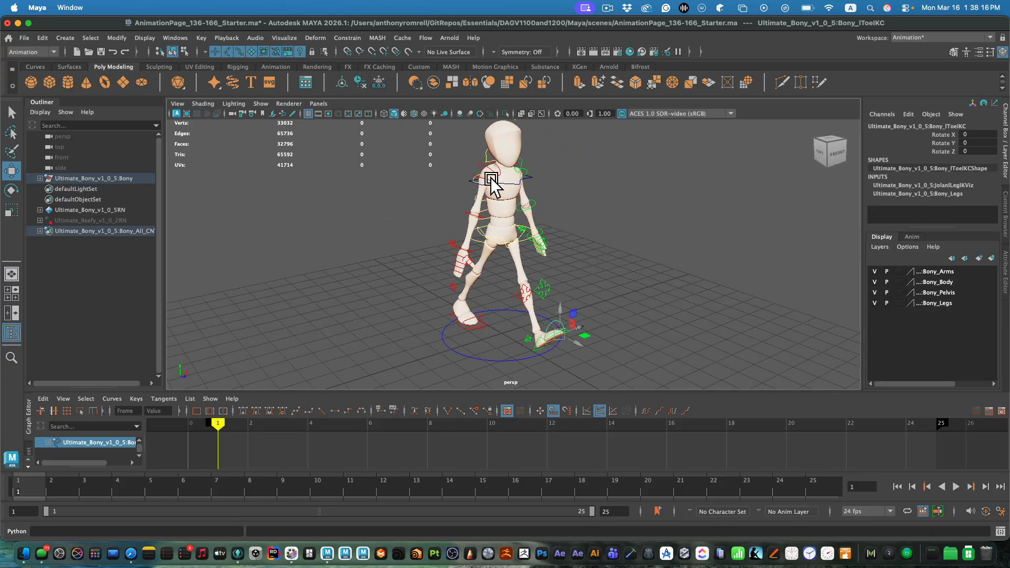
left_click(523, 161)
key("space")
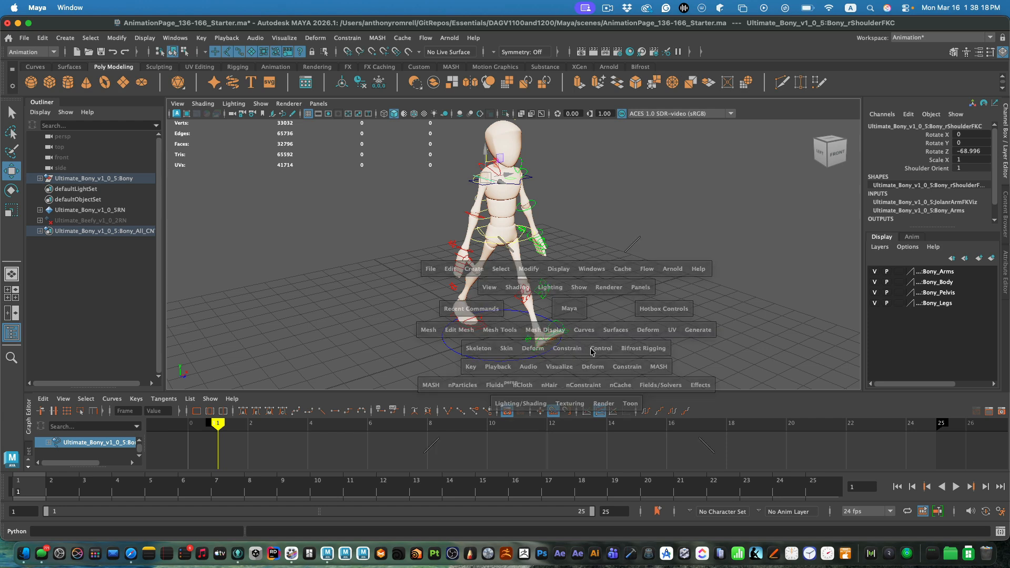
key("space")
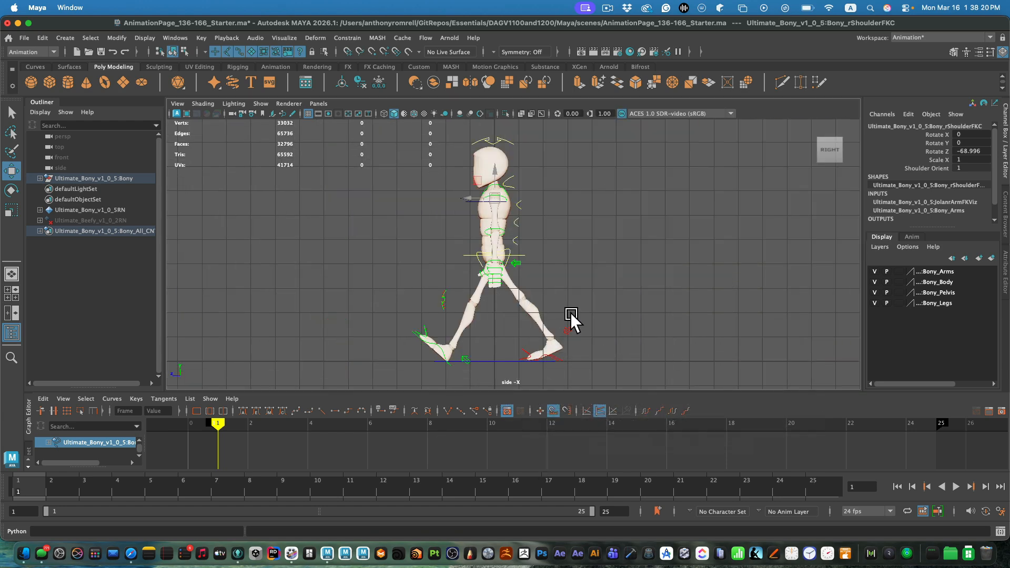
key("e")
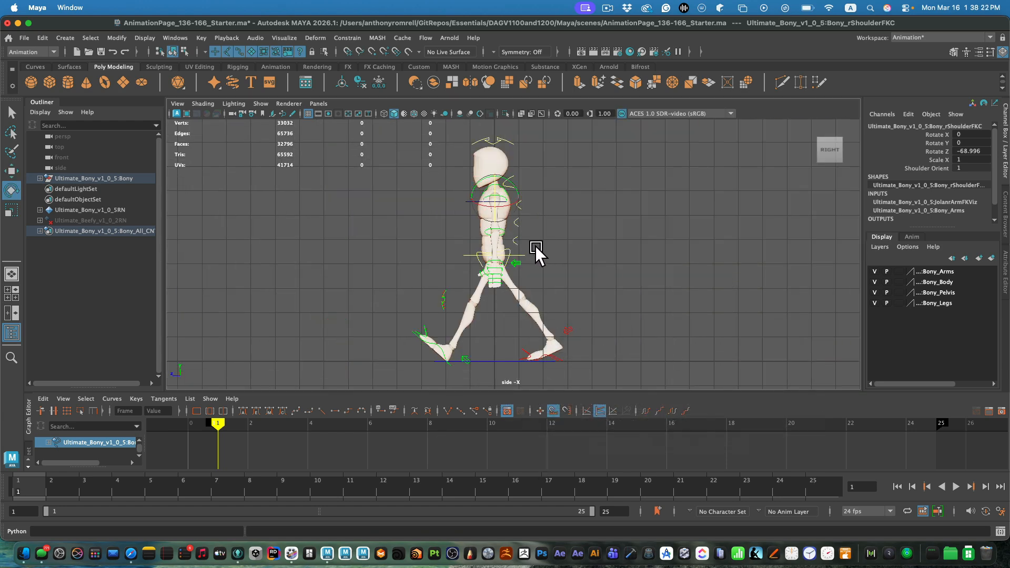
mouse_move(484, 187)
left_mouse_down()
mouse_move(495, 182)
mouse_move(486, 180)
left_mouse_up()
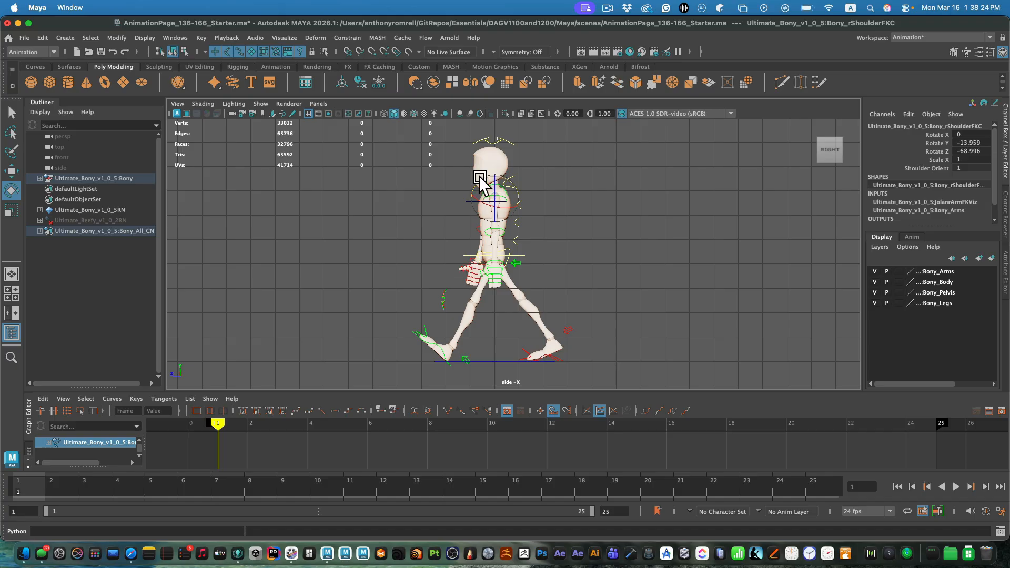
Step: Check the Rotate tool's axis orientation and swing the right arm farther forward to about -29.7 in Rotate Y
double_click(16, 194)
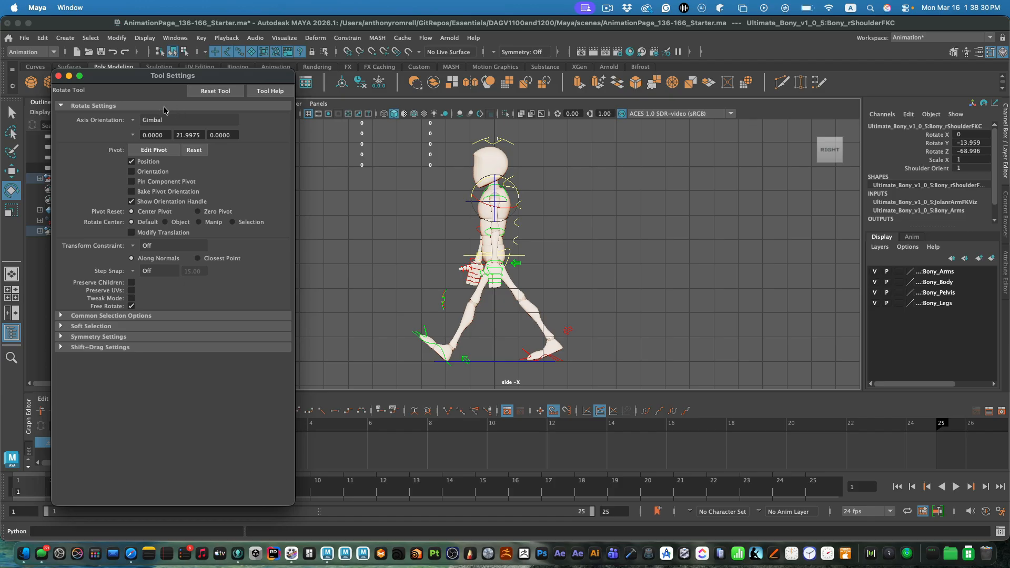
left_click(58, 76)
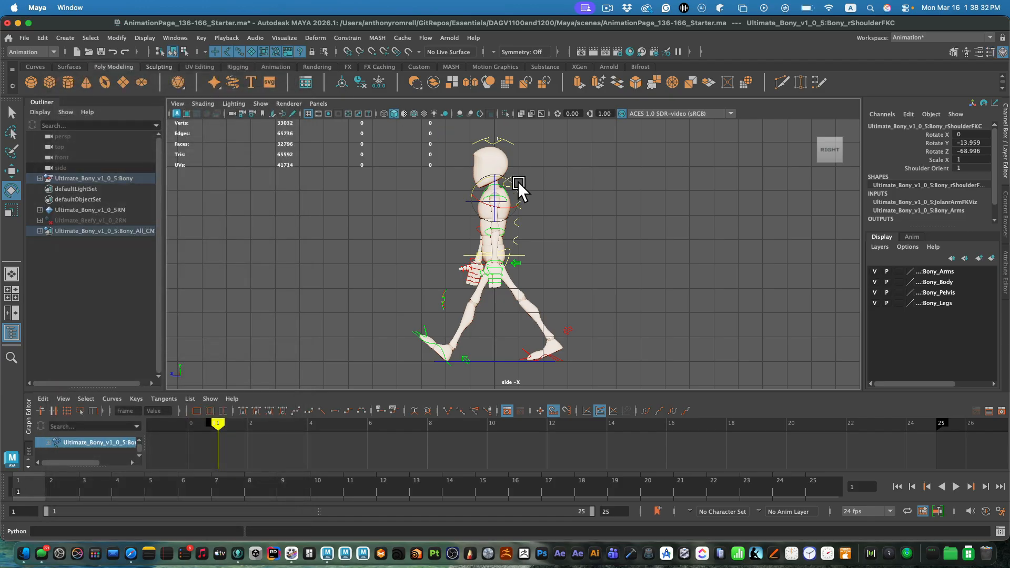
left_click_drag(519, 184, 525, 187)
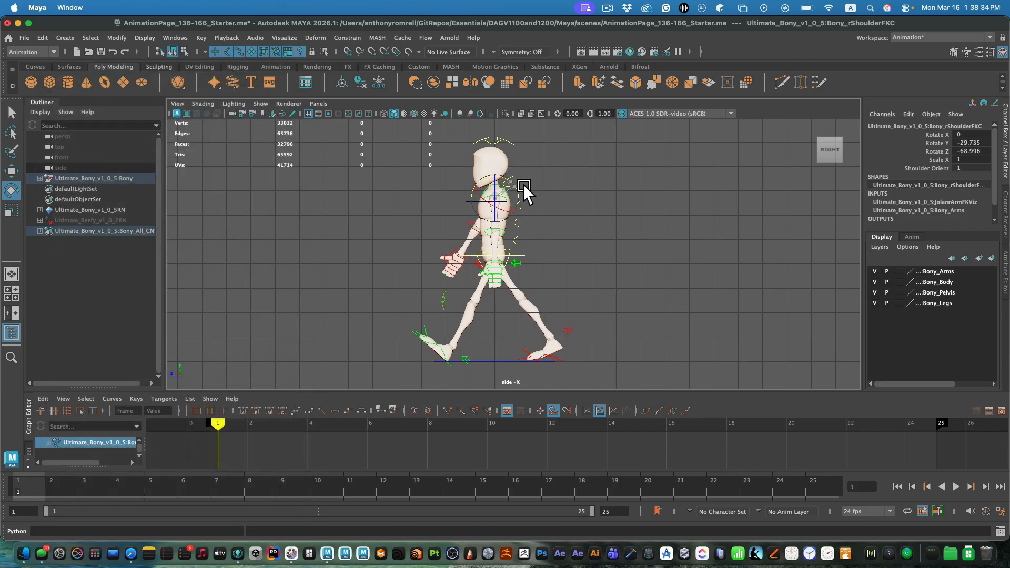
left_click(526, 207)
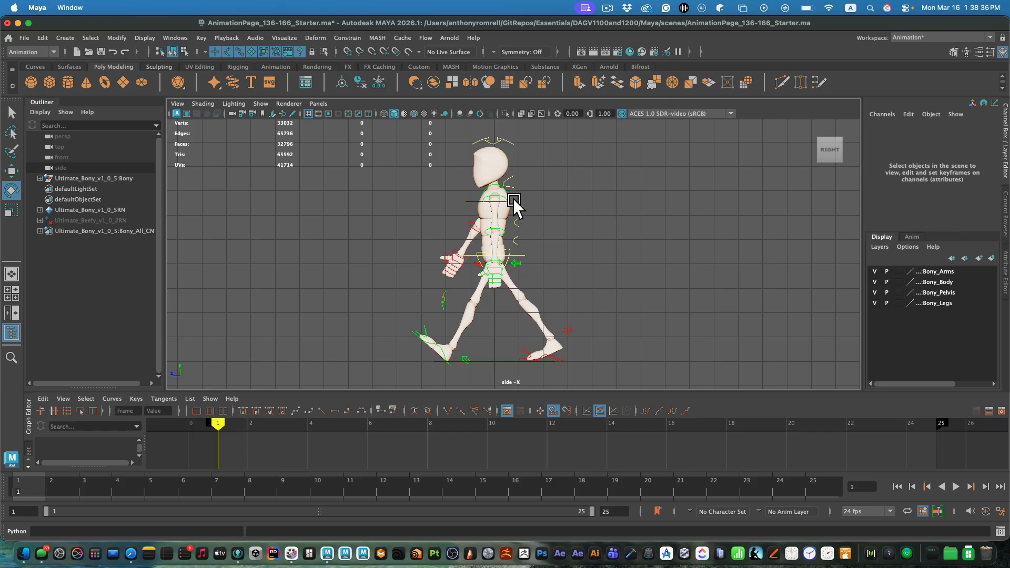
Step: Swing the left shoulder FK control backward to about 31 in Rotate Y and return to the perspective view
left_click(514, 200)
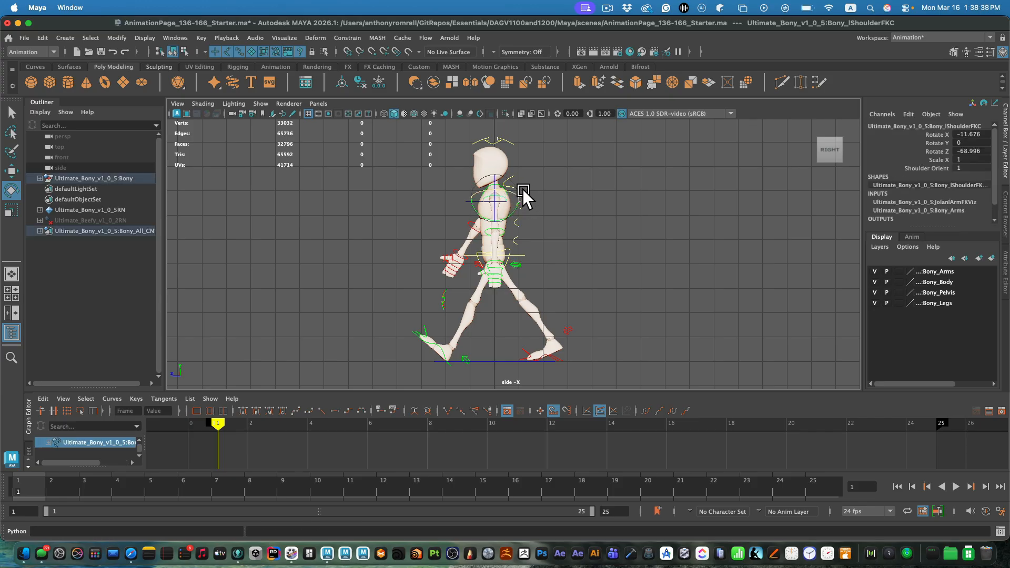
key("super+z")
key("super+z")
left_click(495, 198)
left_click_drag(525, 209, 532, 204)
key("space")
key("space")
left_click_drag(598, 241, 514, 275, "alt")
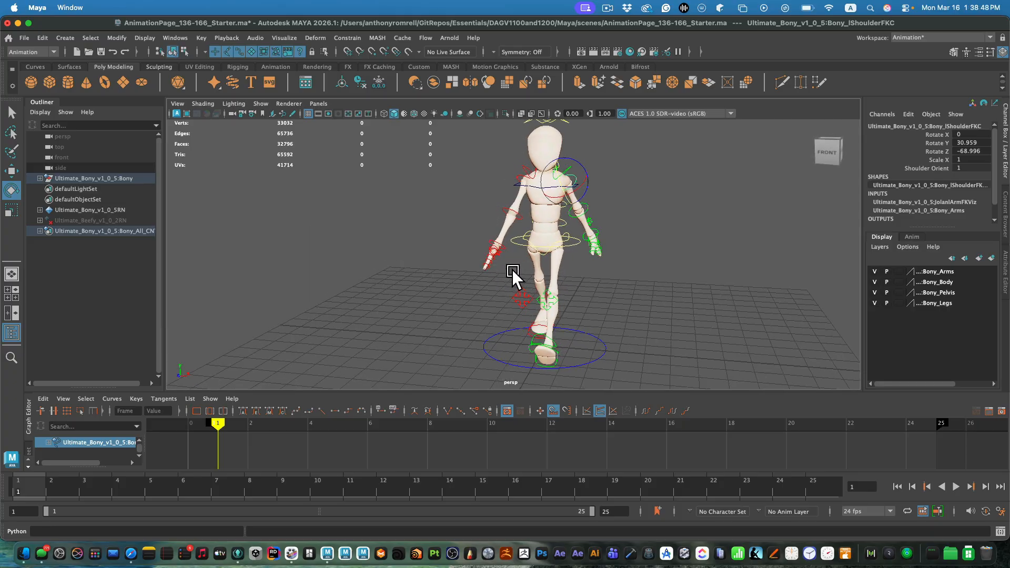
Step: Set keys on frame 1 for the shoulder FK control and both foot IK controls
left_click(527, 184)
key("s")
left_click(566, 359)
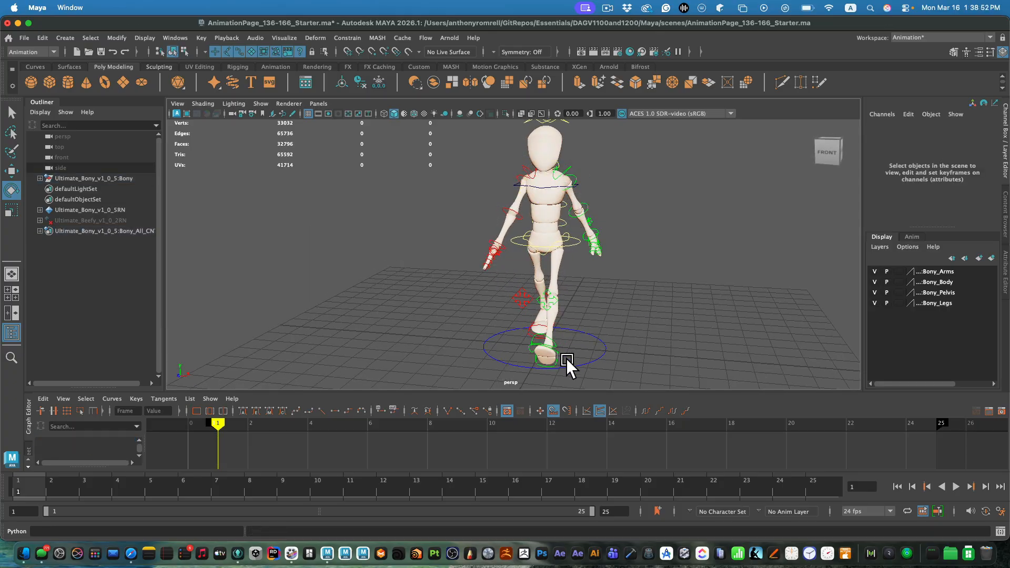
left_click(566, 364)
key("s")
left_click_drag(589, 298, 653, 277, "alt")
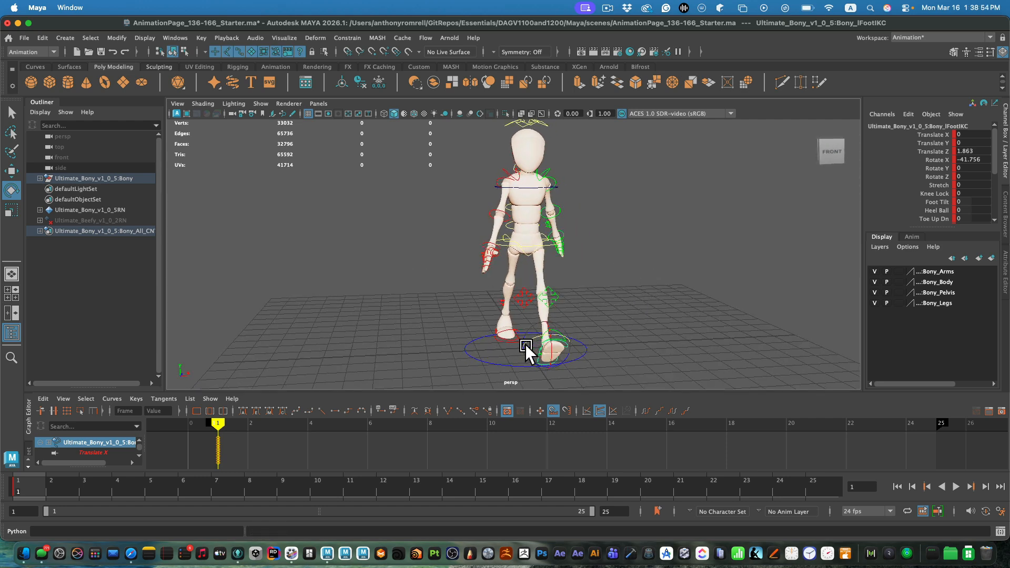
left_click(522, 339)
key("s")
mouse_move(85, 482)
left_mouse_down()
mouse_move(829, 496)
mouse_move(18, 488)
left_mouse_up()
left_click(586, 225)
Step: Rotate the right wrist FK control to about 41.8 in Rotate Y and -15.7 in Rotate Z, and key it
left_click_drag(588, 223, 564, 244, "alt")
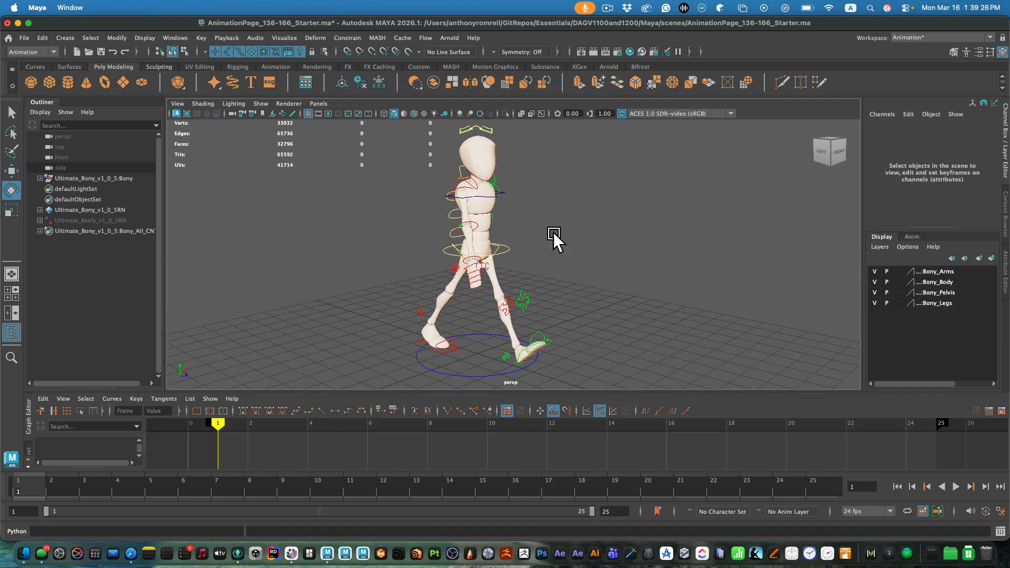
left_click_drag(554, 233, 530, 226, "alt")
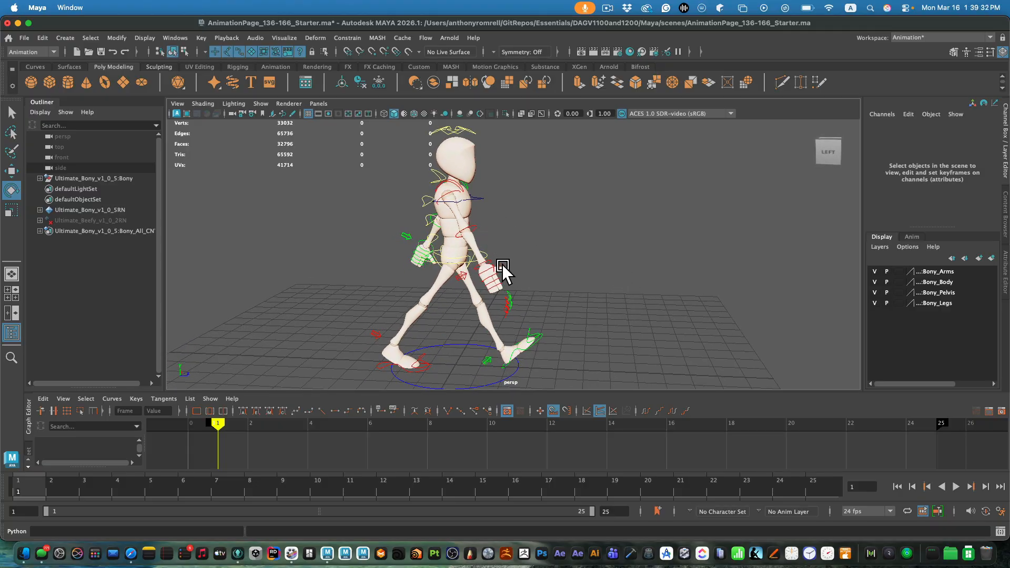
left_click(502, 264)
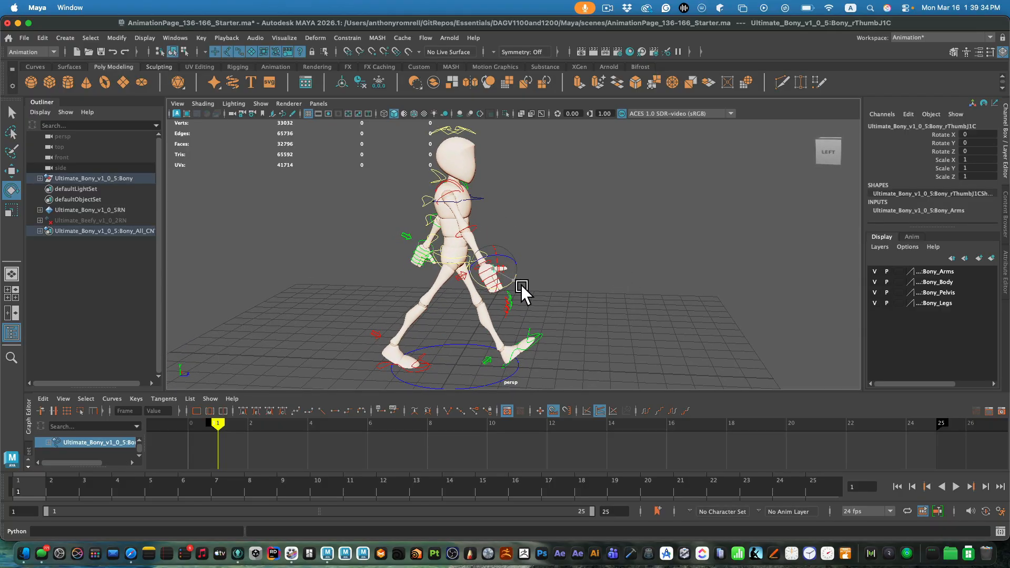
left_click(554, 251)
left_click(497, 263)
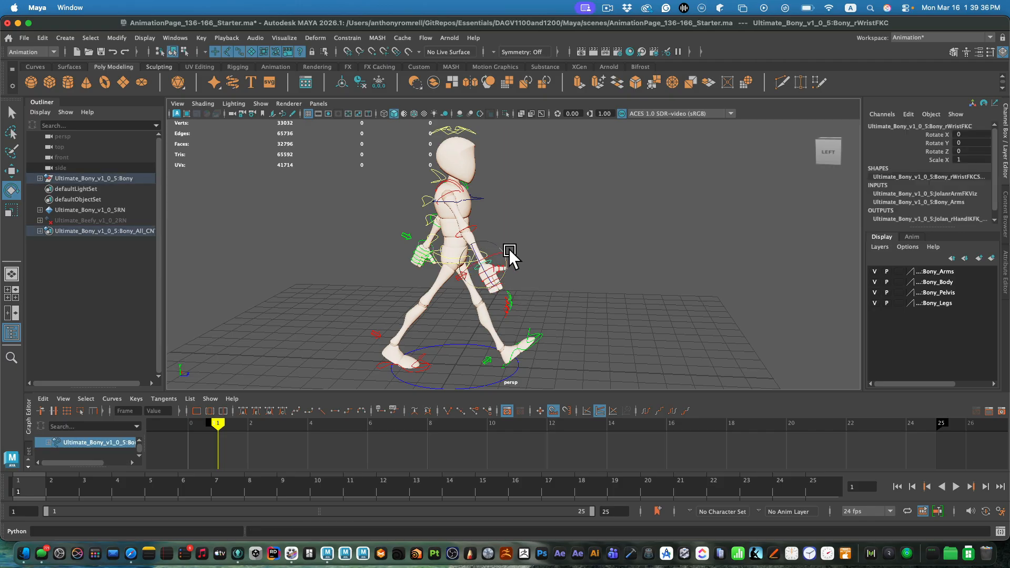
left_click_drag(510, 279, 568, 242)
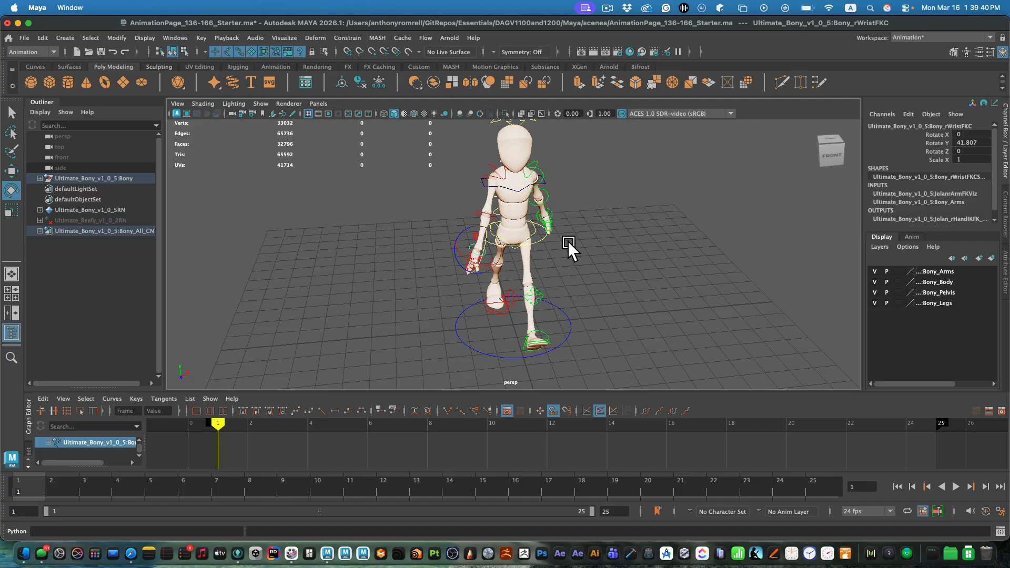
left_click_drag(480, 230, 474, 231)
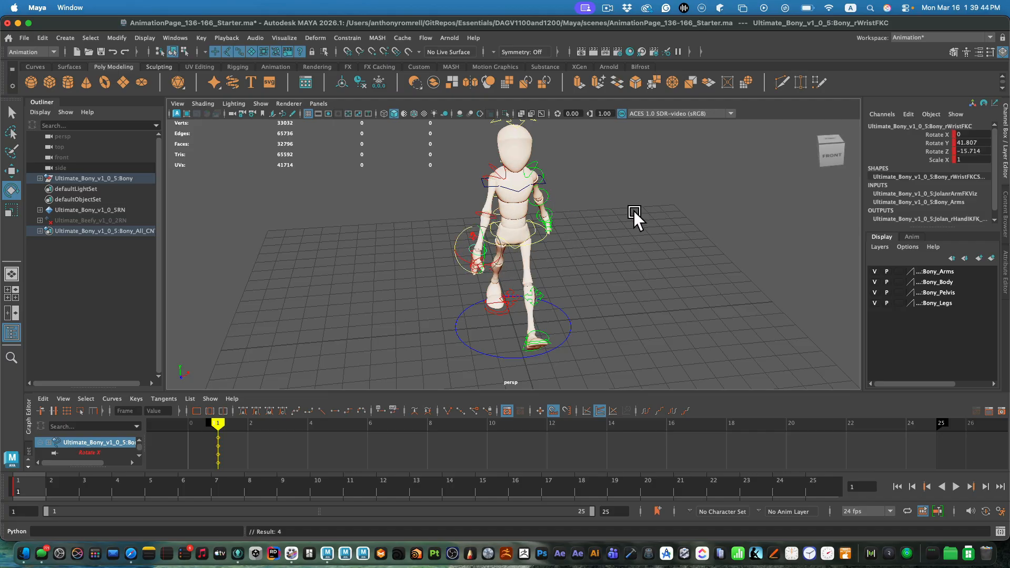
Step: Rotate the left wrist FK control to about -28.3 in Rotate Y and key it on frame 1
left_click(599, 262)
left_click_drag(599, 262, 649, 279, "alt")
left_click(612, 236)
left_click_drag(627, 284, 618, 258)
key("s")
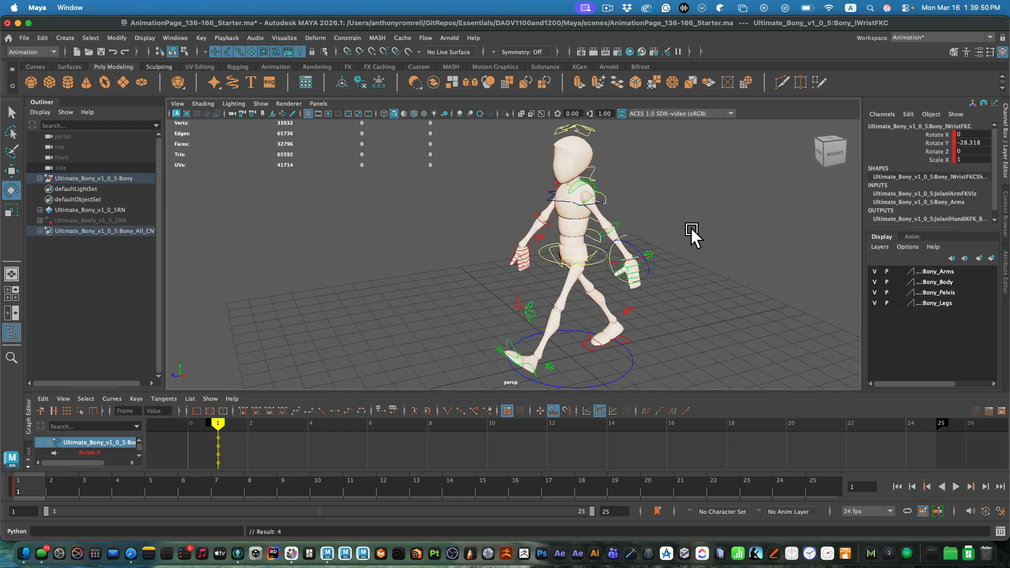
Step: Rotate the right elbow FK control to about 7.4 in Rotate Y
left_click_drag(690, 230, 414, 292, "alt")
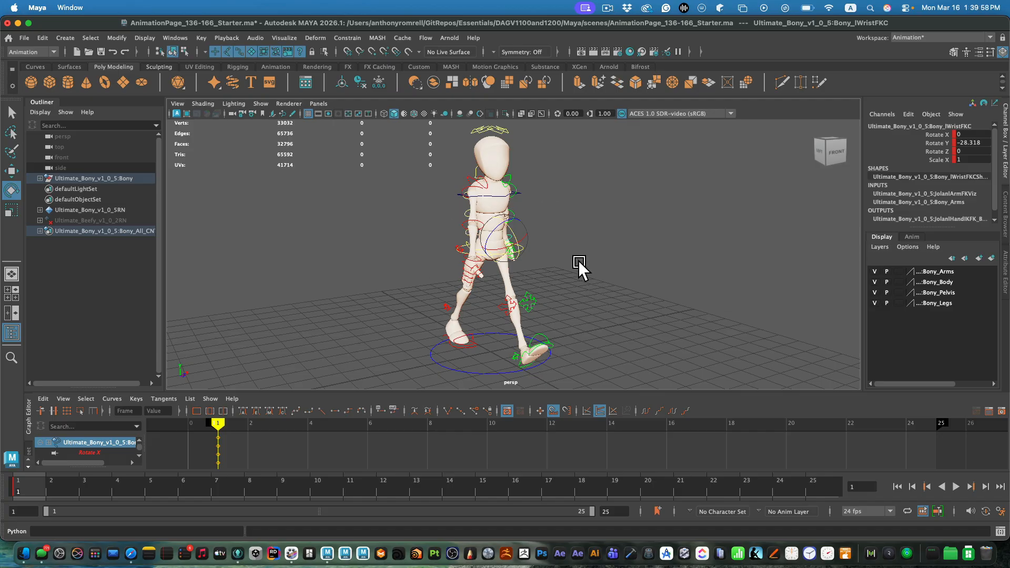
left_click_drag(566, 280, 604, 294, "alt")
middle_click_drag(610, 242, 569, 229, "alt")
right_click_drag(568, 229, 722, 219, "alt")
left_click_drag(722, 219, 662, 235, "alt")
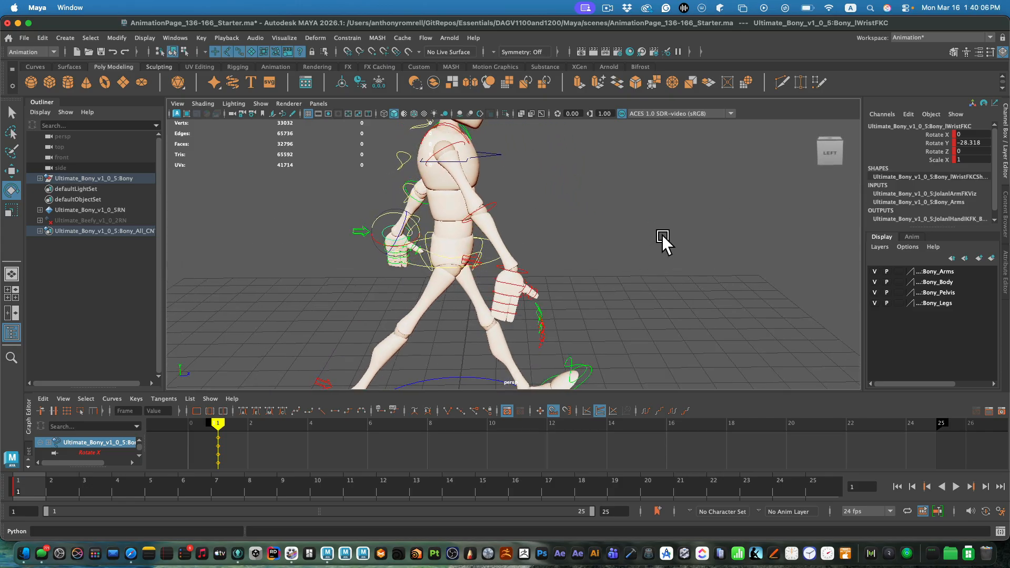
left_click(500, 201)
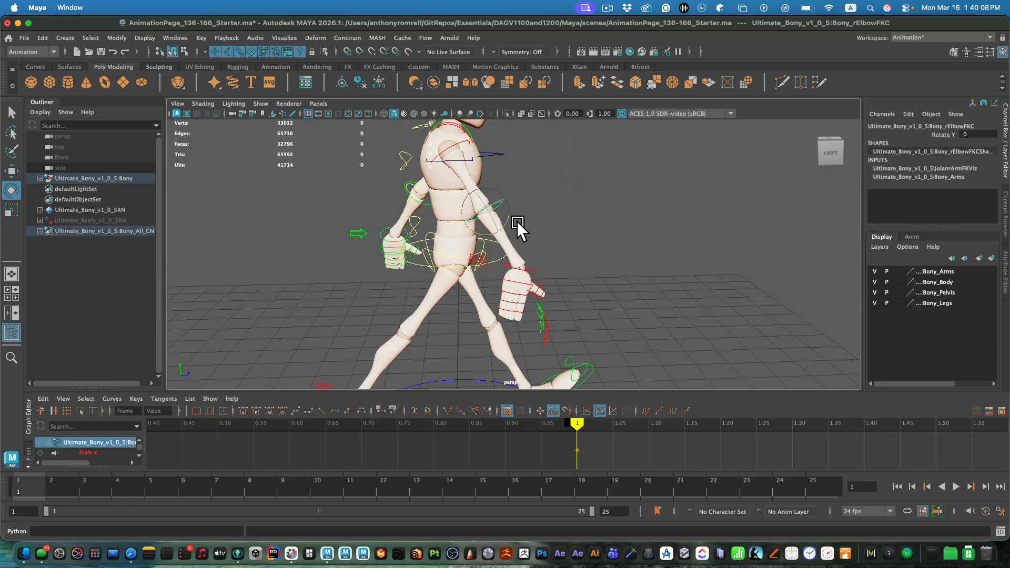
middle_click_drag(517, 222, 520, 220)
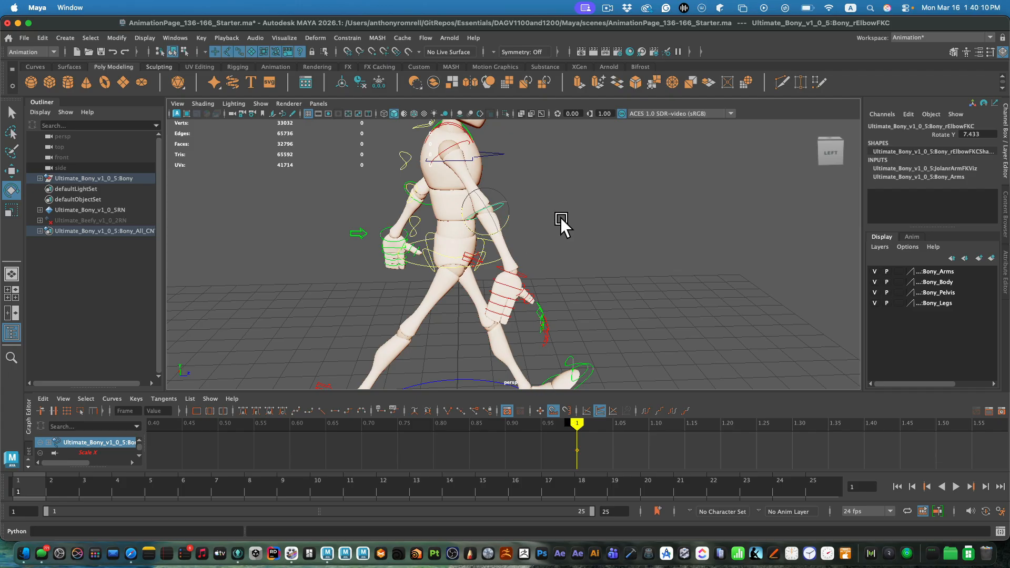
Step: Rotate the left elbow FK control to about -7.1 in Rotate Y
left_click_drag(579, 243, 556, 200, "alt")
left_click(548, 206)
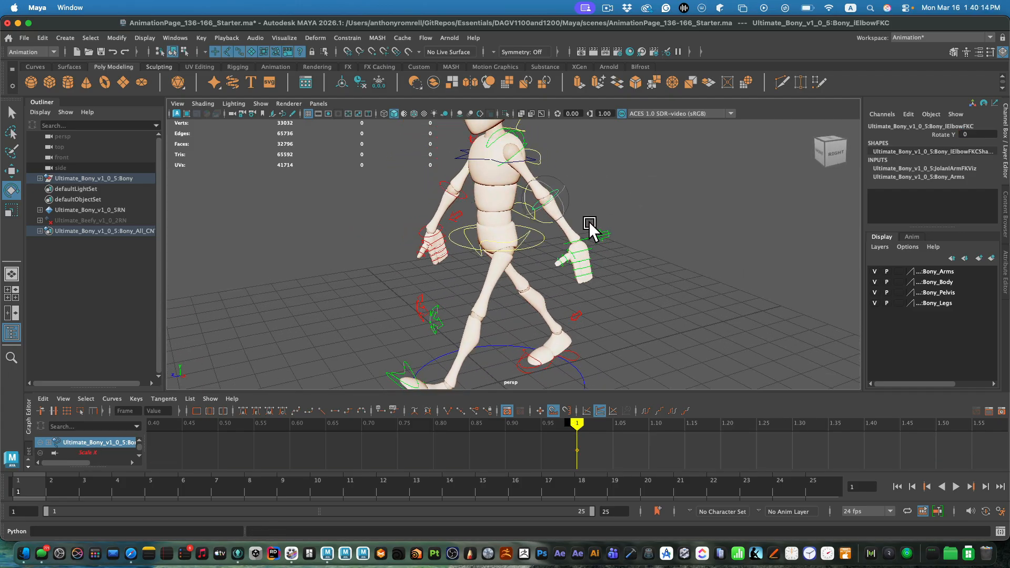
middle_click_drag(558, 230, 572, 220)
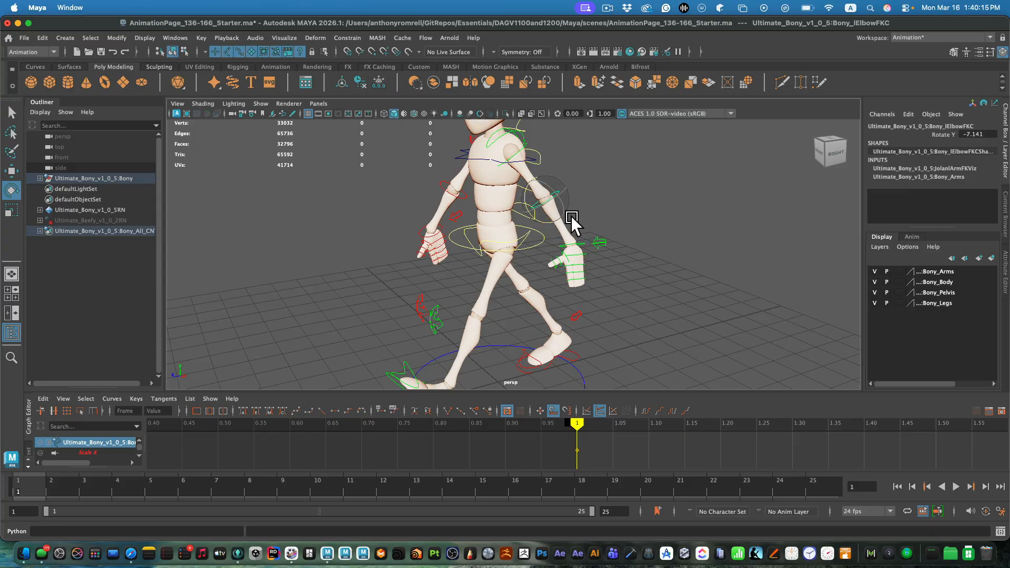
left_click(624, 220)
Step: Select the finger joint controls of the right hand and add those of the left hand, leaving out the thumbs
left_click_drag(563, 225, 668, 238, "alt")
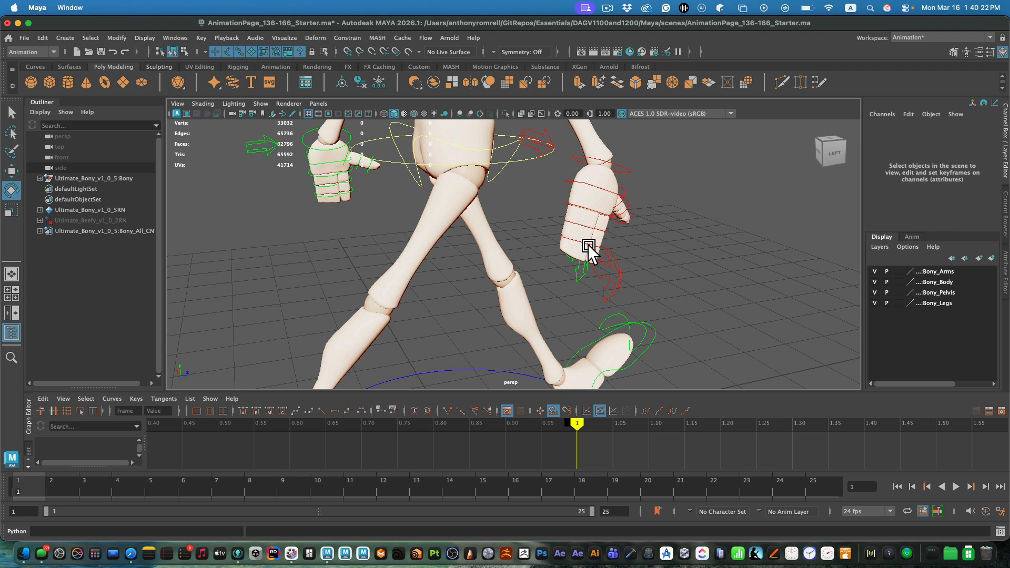
left_click(593, 242)
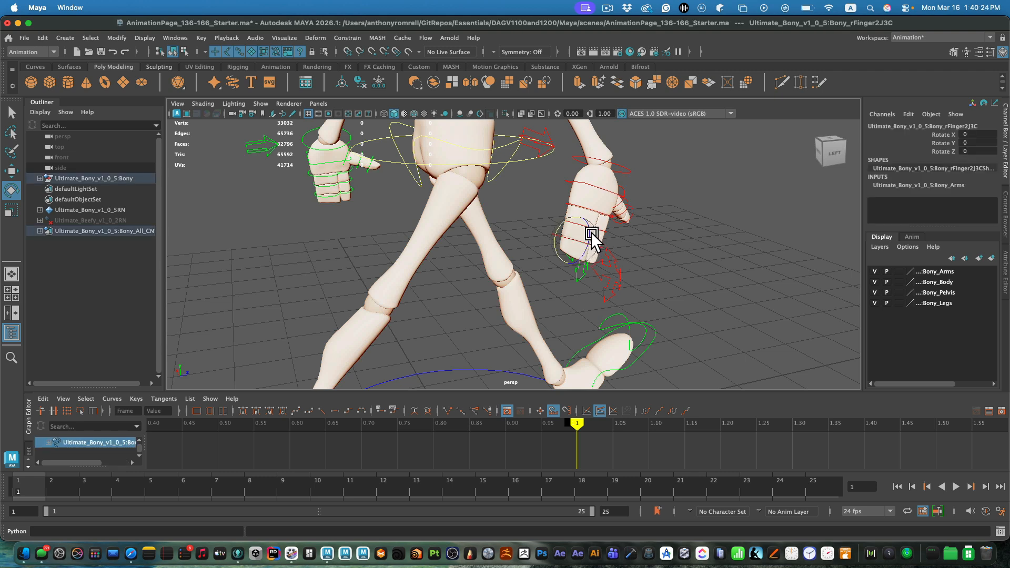
key("q")
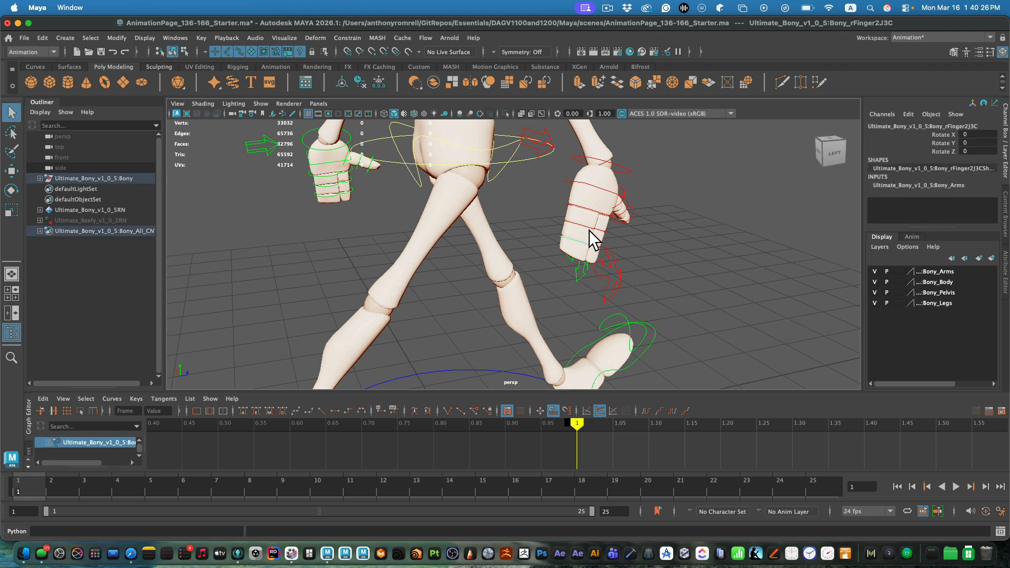
left_click(595, 207, "shift")
left_click(617, 219, "shift")
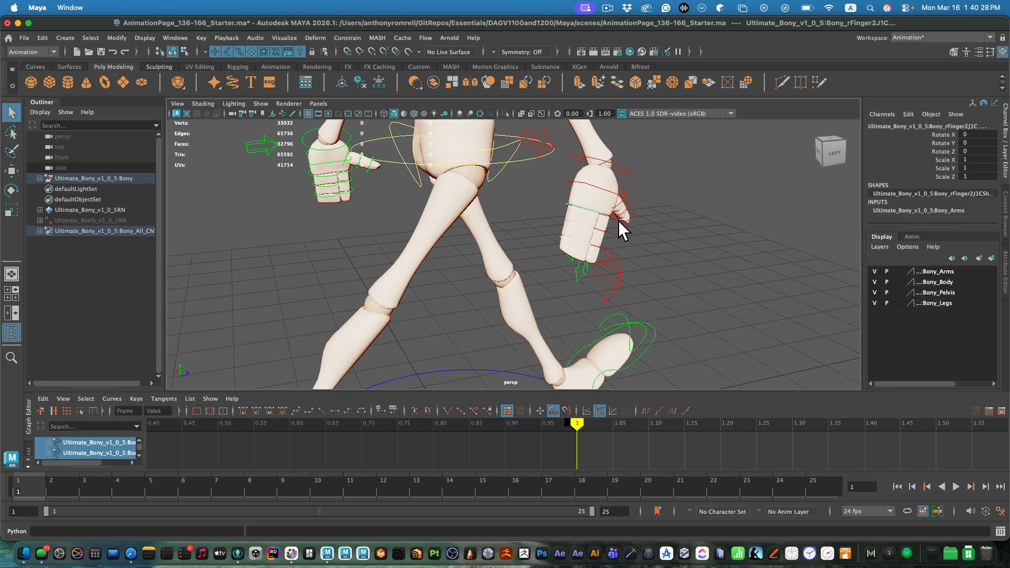
left_click(614, 227, "shift")
left_click(609, 235, "shift")
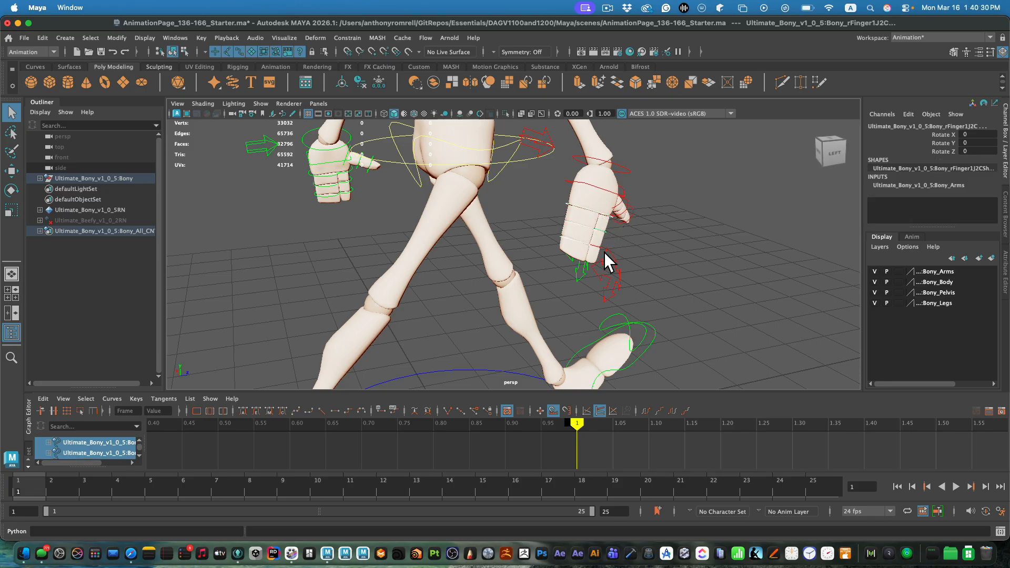
left_click_drag(642, 236, 582, 216, "alt")
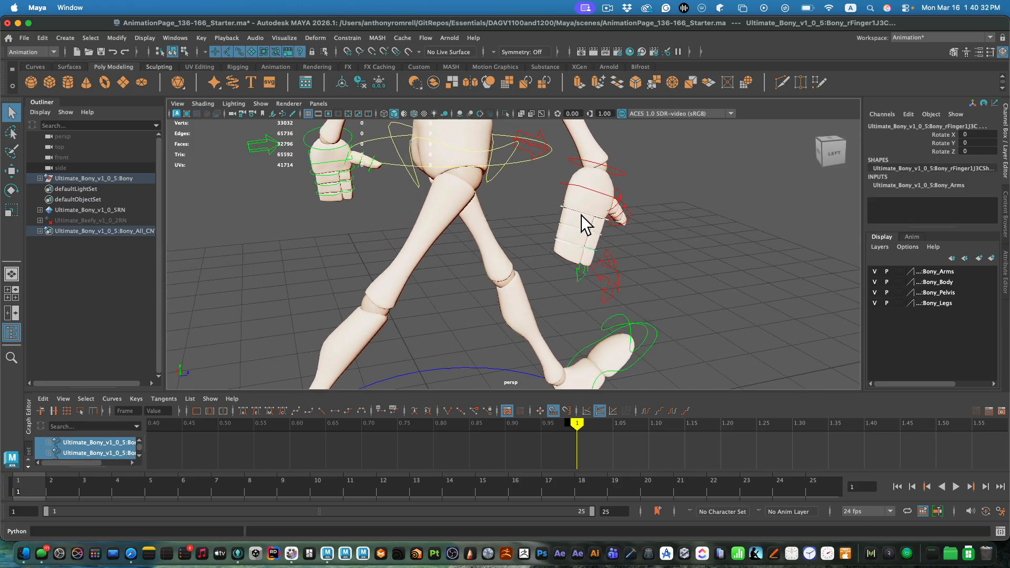
left_click(354, 197)
left_click(358, 171)
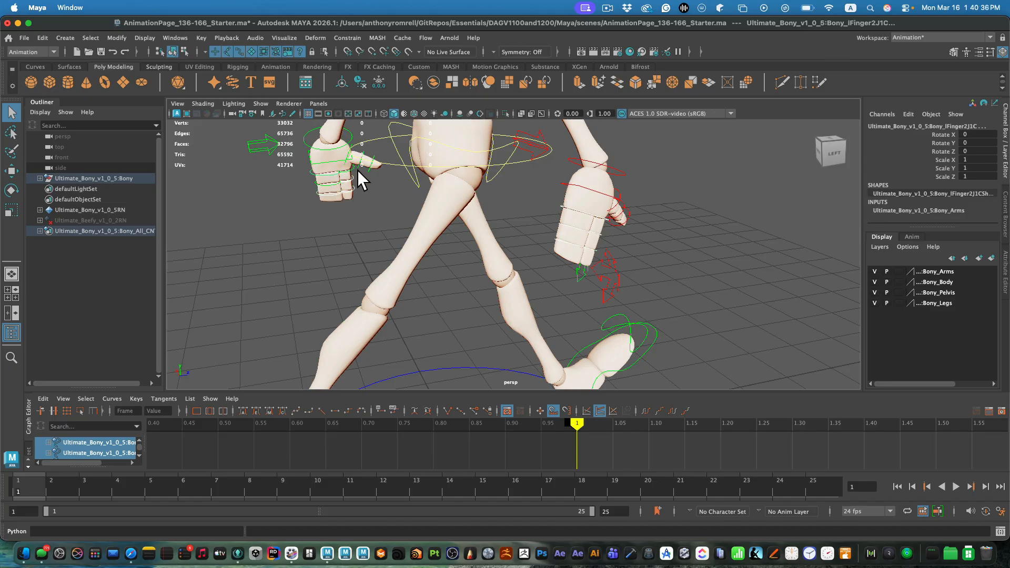
Step: Try to curl the selected finger controls of both hands around Rotate Z, and undo the rotations
key("e")
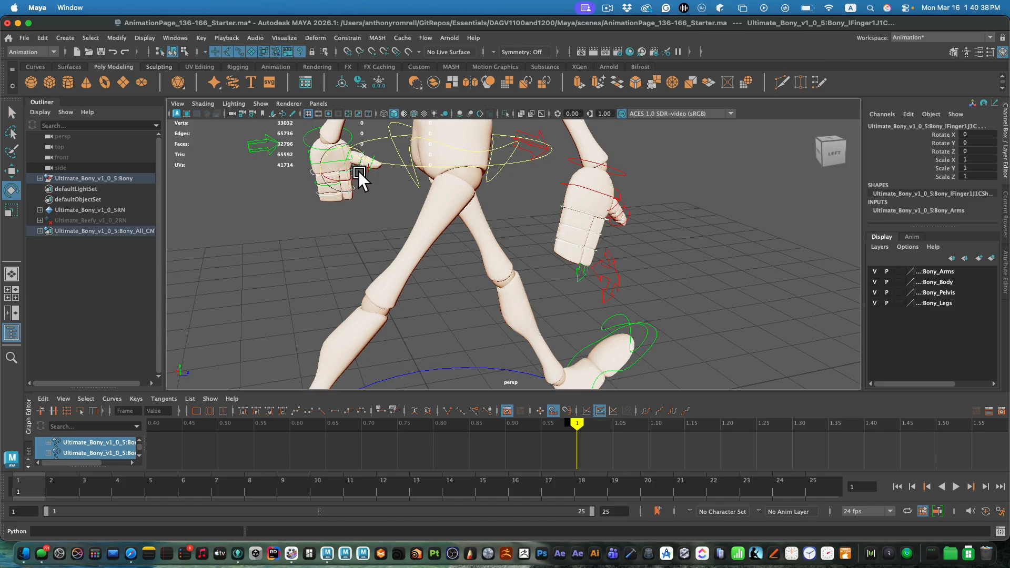
left_click_drag(359, 173, 361, 140)
left_click_drag(653, 300, 737, 303, "alt")
left_click_drag(395, 182, 398, 193)
key("z")
key("z")
key("z")
key("z")
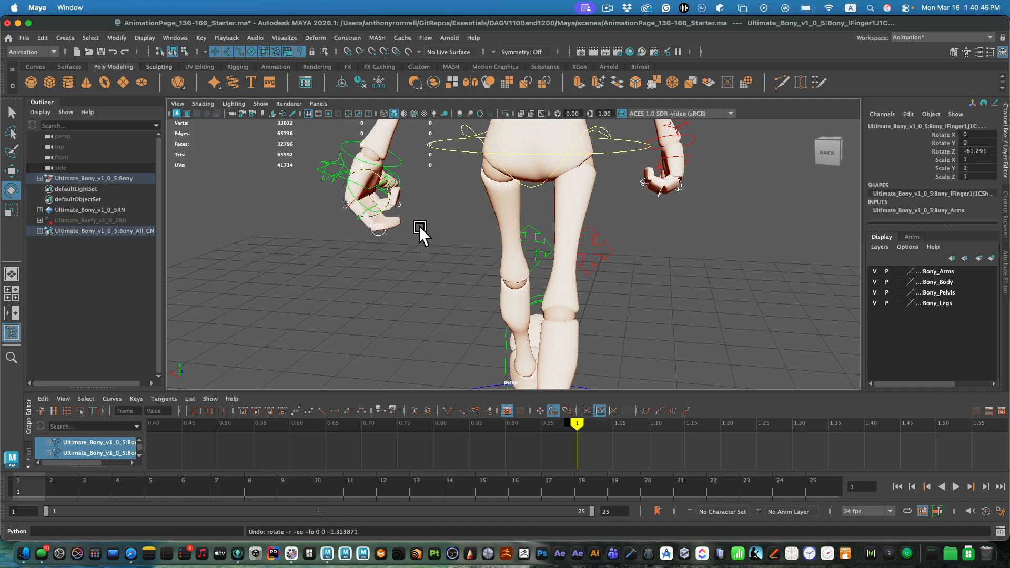
Step: Add the missed left finger middle joint to the selection and curl all selected fingers to about -65 in Rotate Z
key("q")
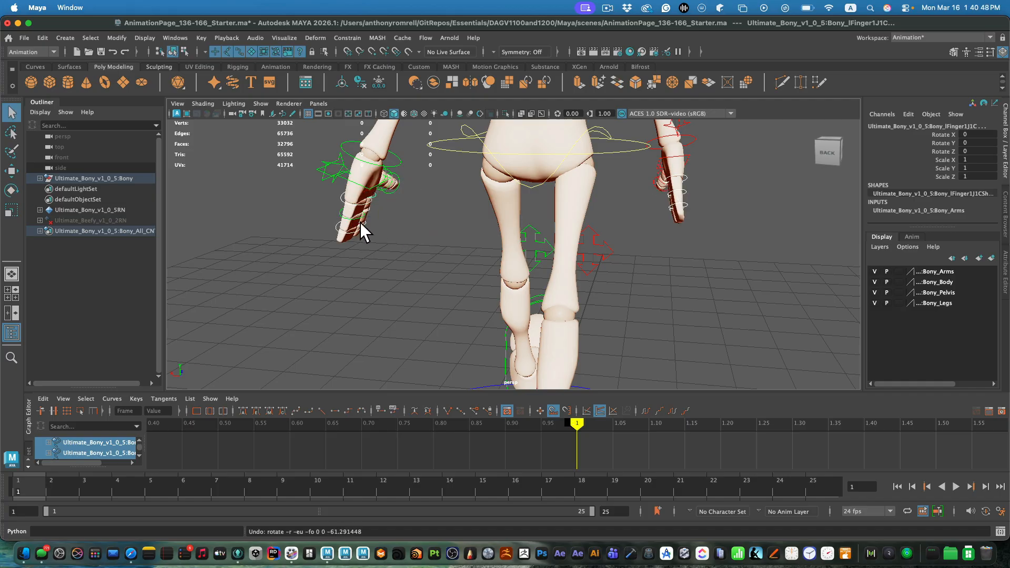
left_click(358, 219)
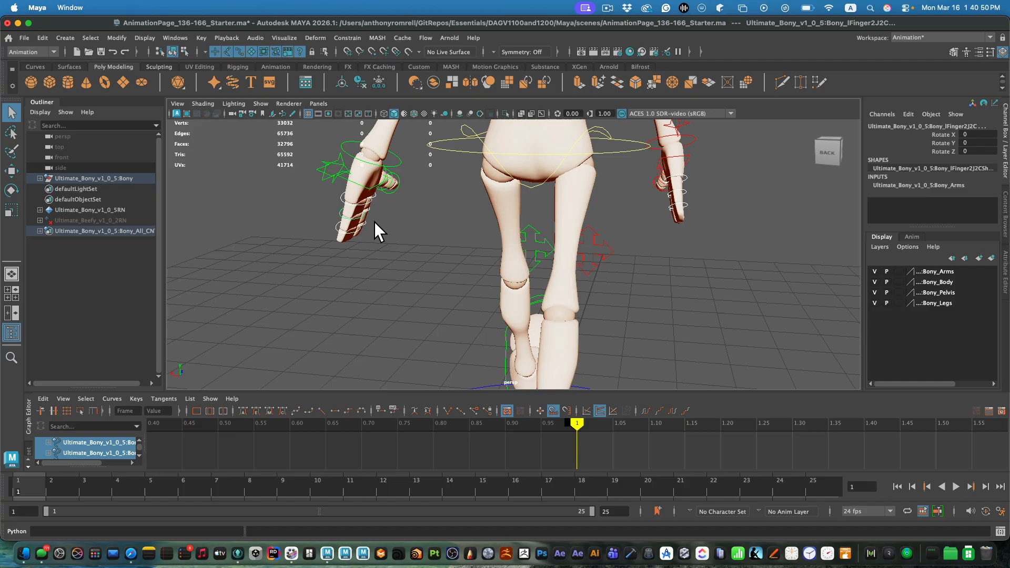
key("e")
left_click_drag(384, 220, 380, 177)
Step: Select the three thumb joint controls of the right hand
left_click_drag(715, 292, 380, 250, "alt")
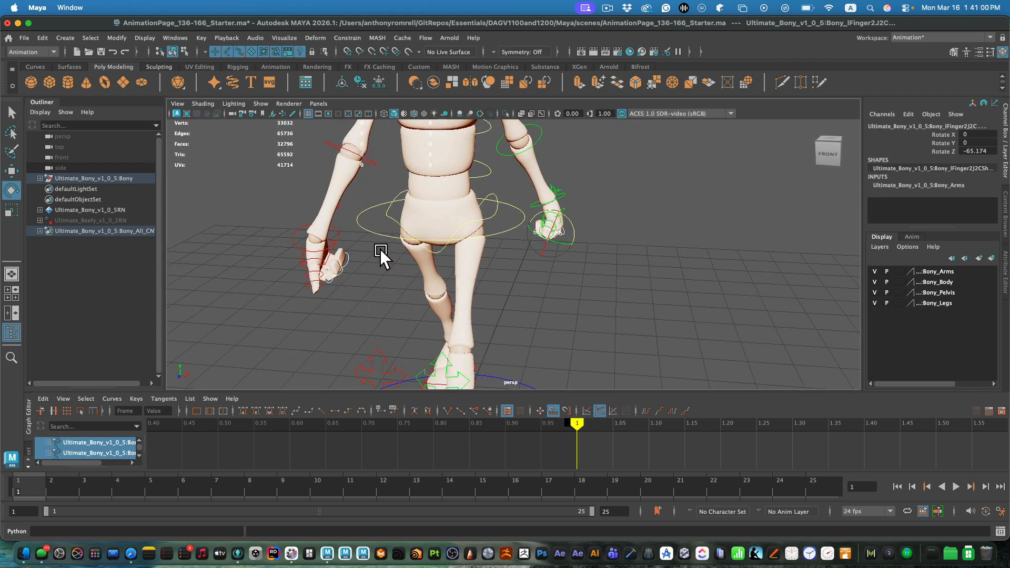
left_click(334, 273)
left_click(332, 286)
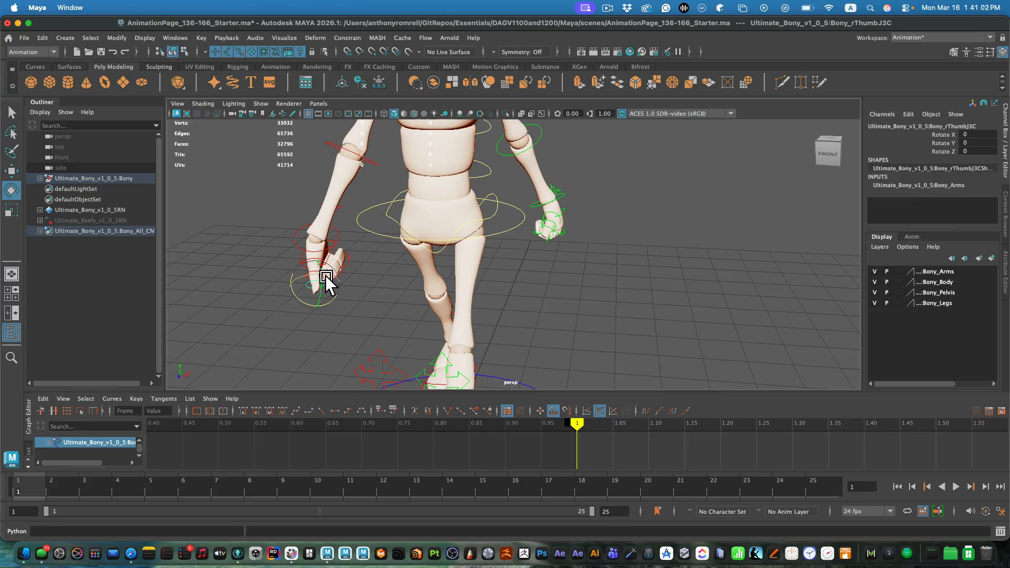
key("q")
left_click(321, 275, "shift")
left_click(324, 260, "shift")
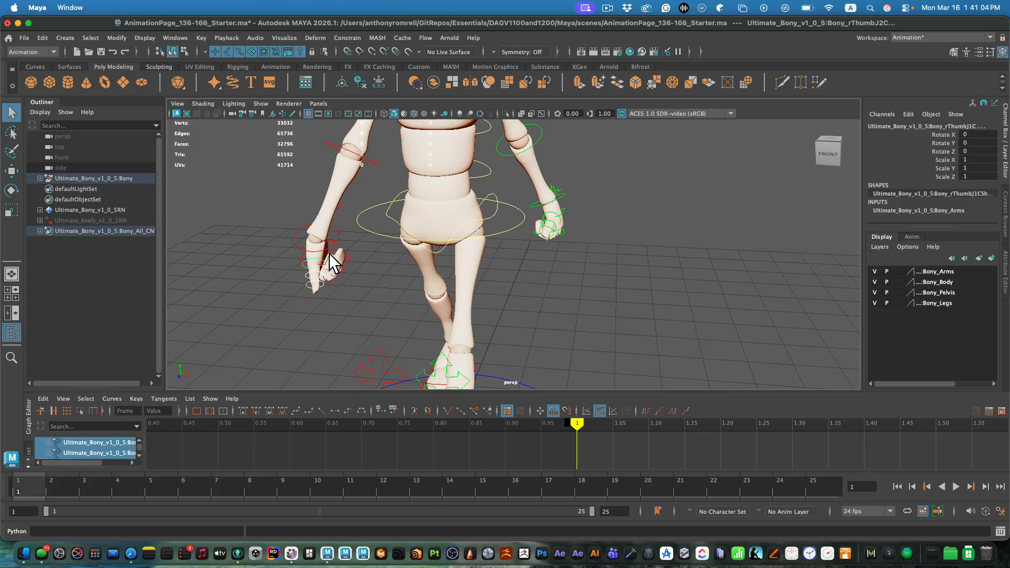
Step: Add the left hand's thumb joint controls to the selected right thumb controls
left_click_drag(555, 256, 589, 252, "alt")
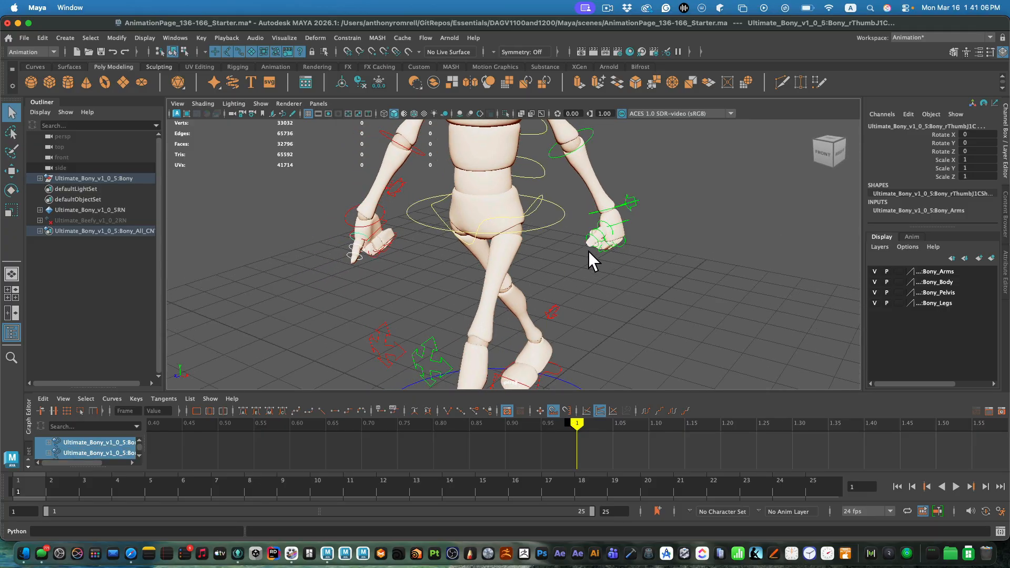
left_click(603, 245)
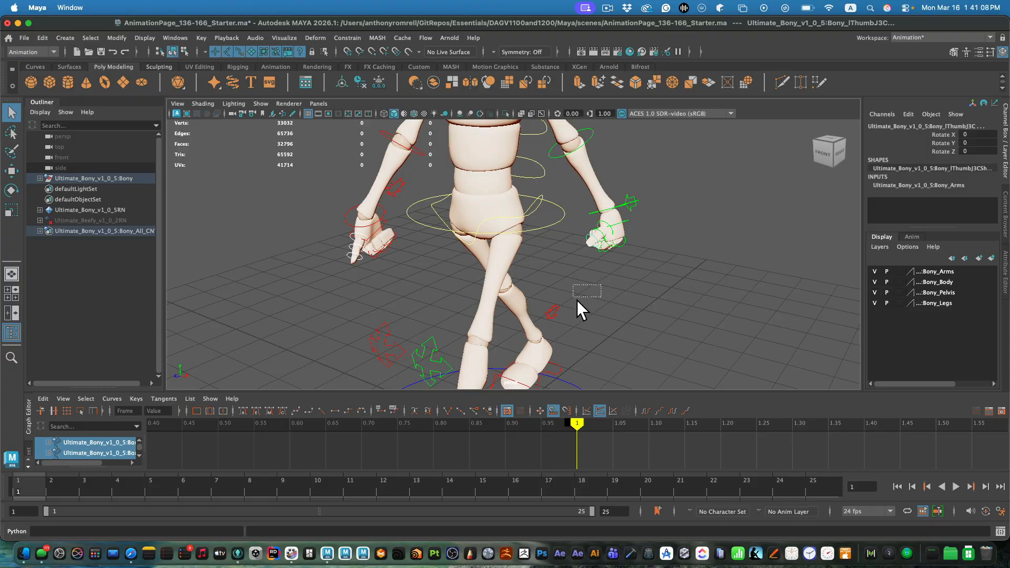
left_click_drag(623, 282, 600, 278, "alt")
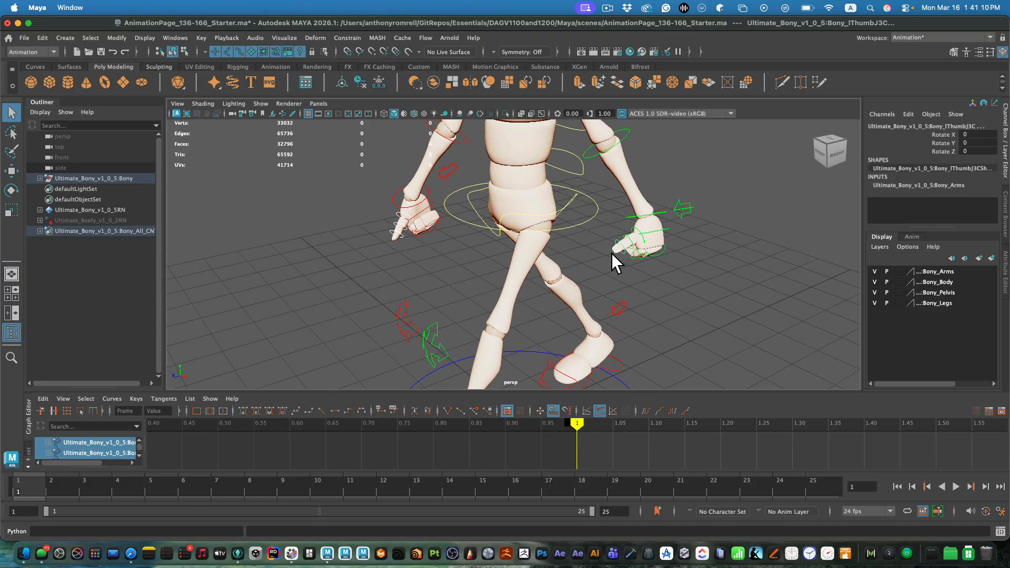
key("z")
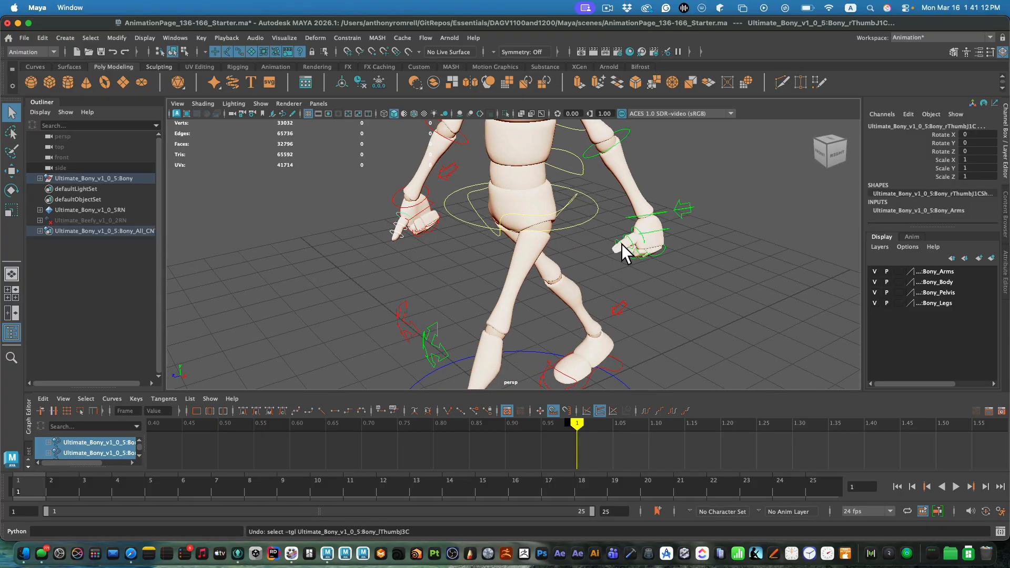
left_click(636, 240)
left_click(649, 241)
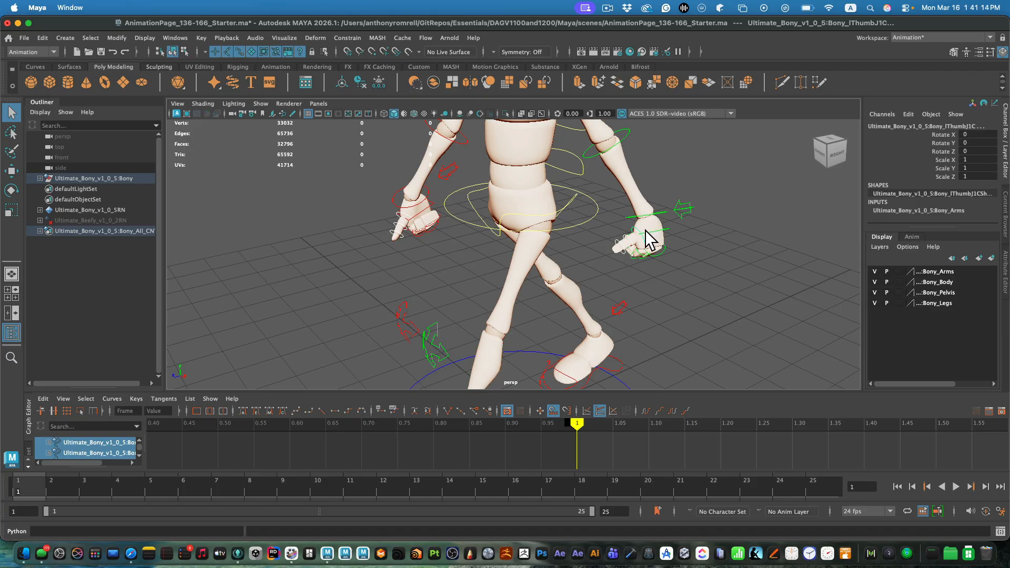
Step: Curl the selected thumb controls of both hands to about -36.8 in Rotate Z
key("e")
left_click(618, 283)
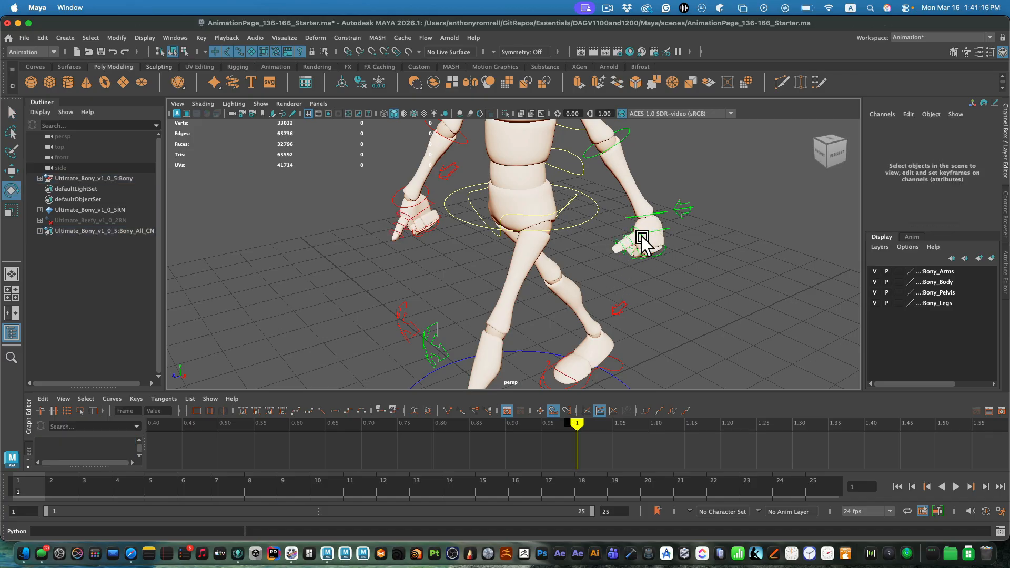
left_click(645, 241)
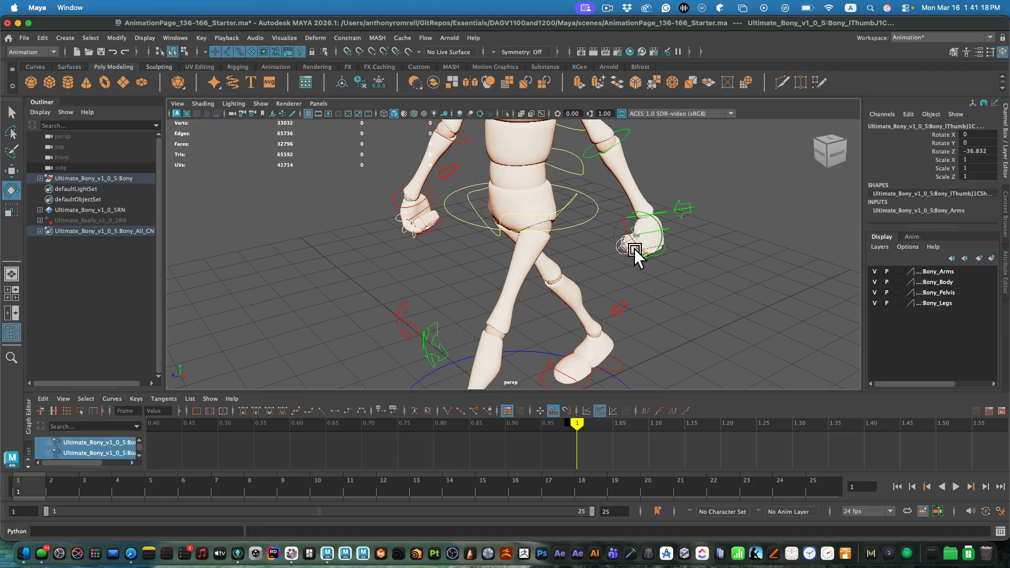
left_click_drag(636, 247, 416, 259)
Step: Key the curled finger controls of the right and left hands on frame 1
left_click(693, 286)
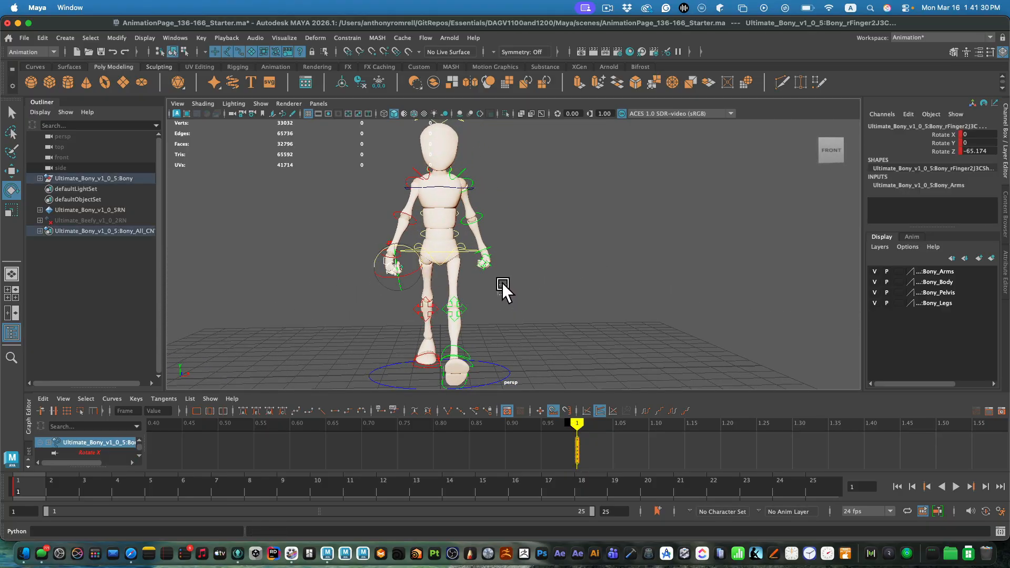
left_click_drag(486, 259, 484, 258)
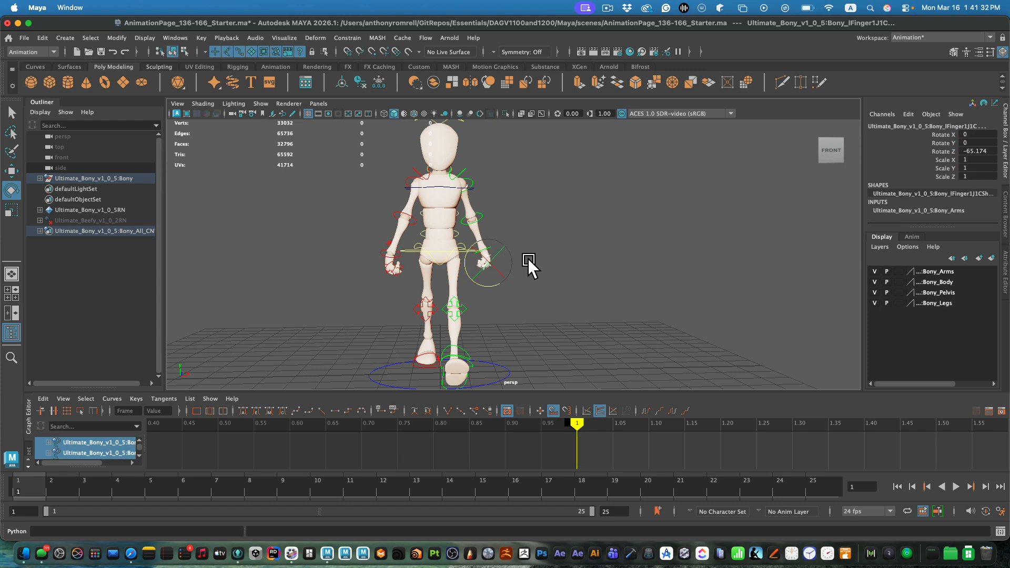
key("s")
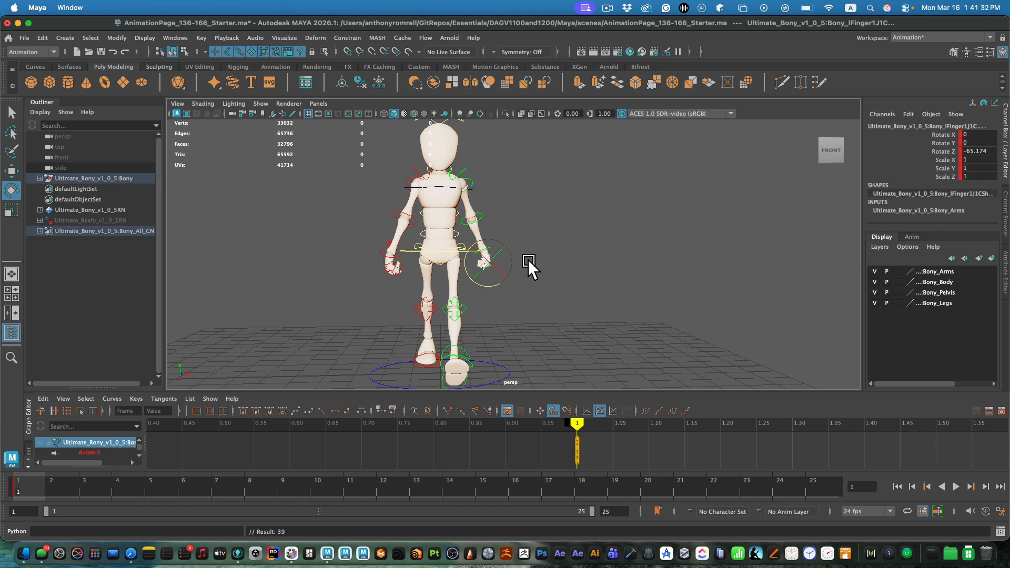
left_click(586, 276)
Step: Move the left foot IK control inward to about -0.217 in Translate X and key it on frame 1
mouse_move(567, 291)
left_mouse_down("alt")
mouse_move(500, 285)
mouse_move(500, 298)
mouse_move(614, 294)
mouse_move(560, 297)
mouse_move(567, 304)
mouse_move(572, 244)
mouse_move(560, 278)
left_mouse_up("alt")
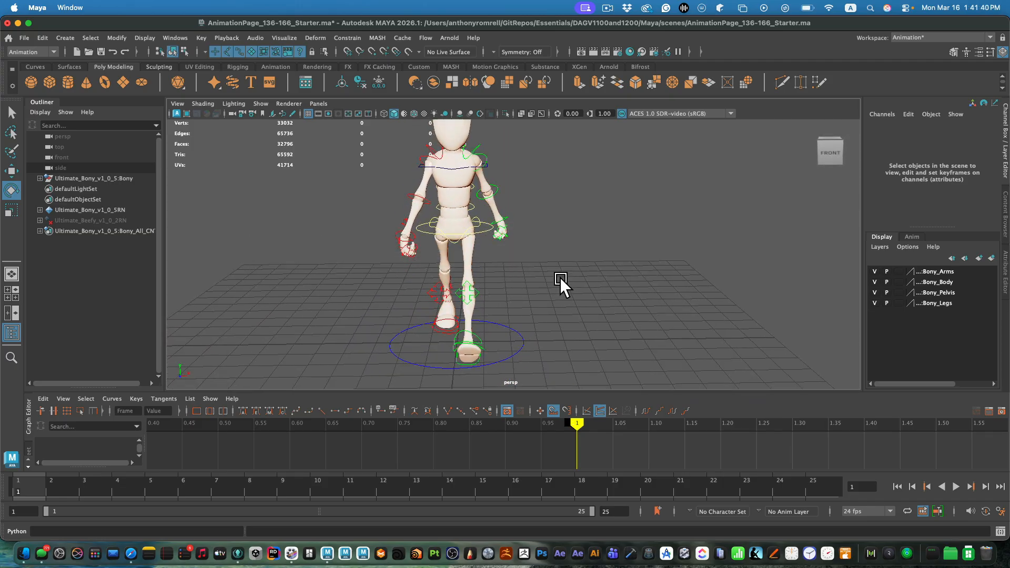
left_click(486, 368)
left_click(527, 326)
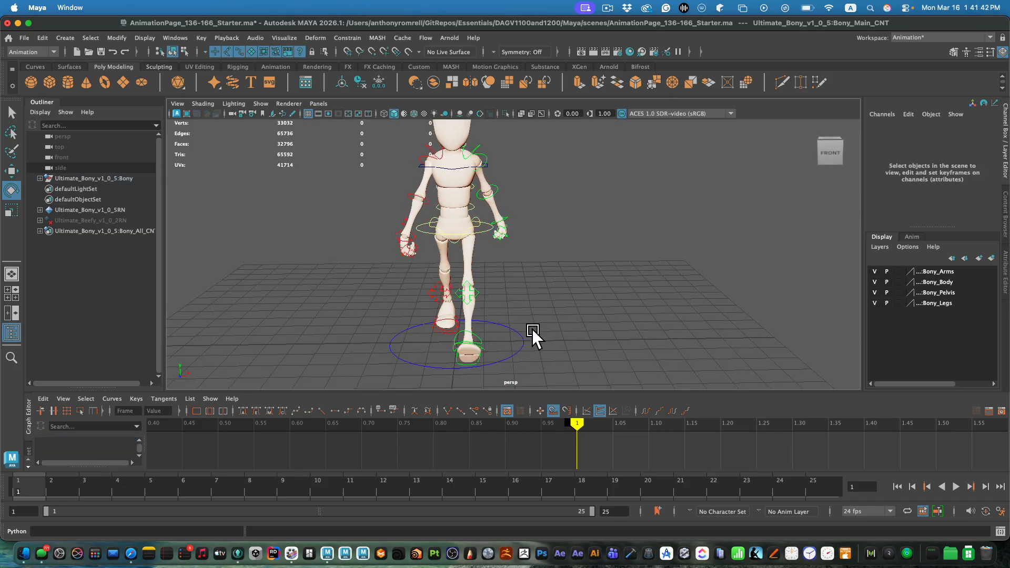
left_click(488, 362)
key("w")
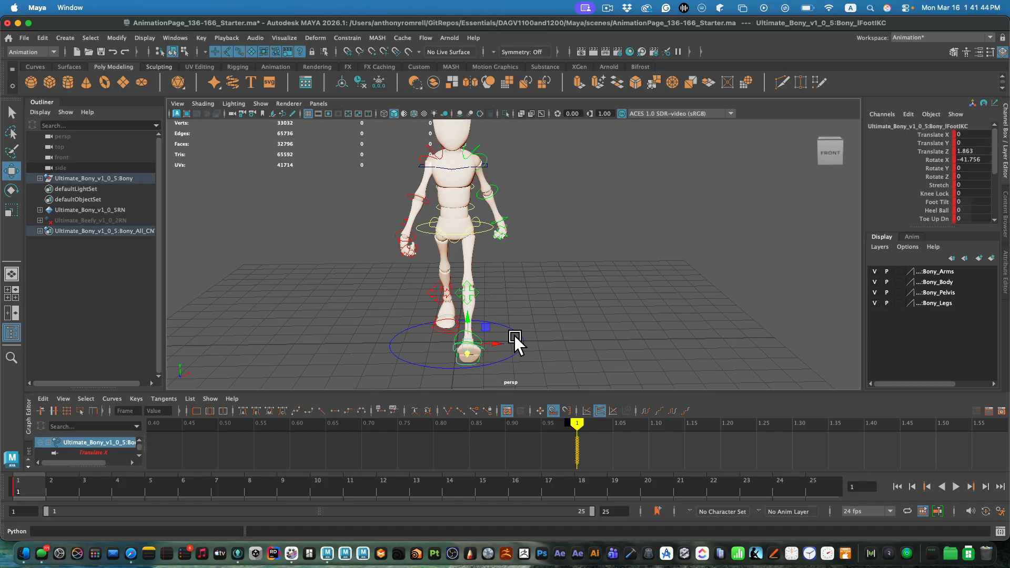
left_click_drag(507, 345, 506, 346)
key("space")
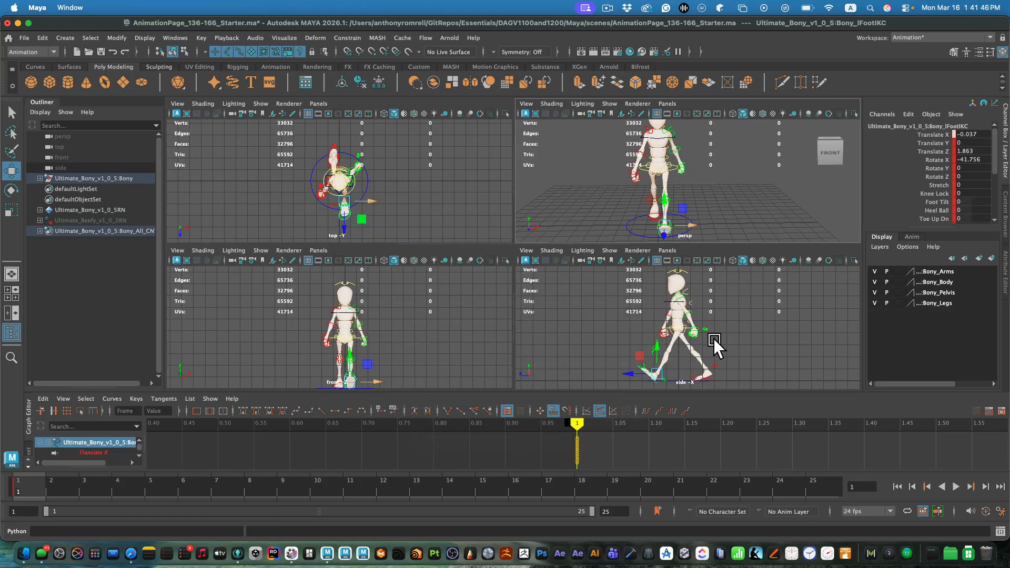
key("space")
key("space")
key("space")
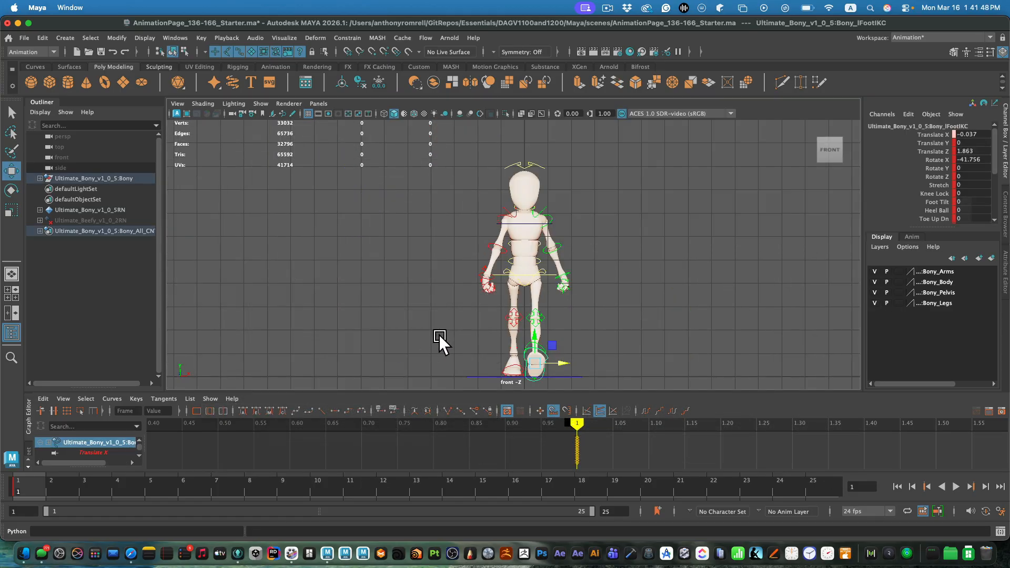
middle_click_drag(575, 348, 563, 362)
key("s")
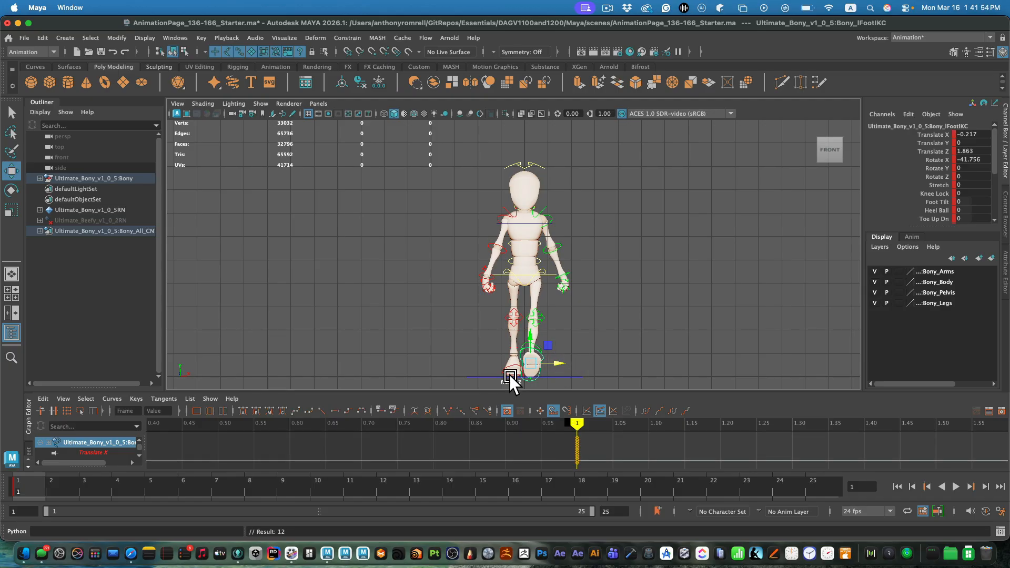
left_click(510, 375)
left_click(556, 379)
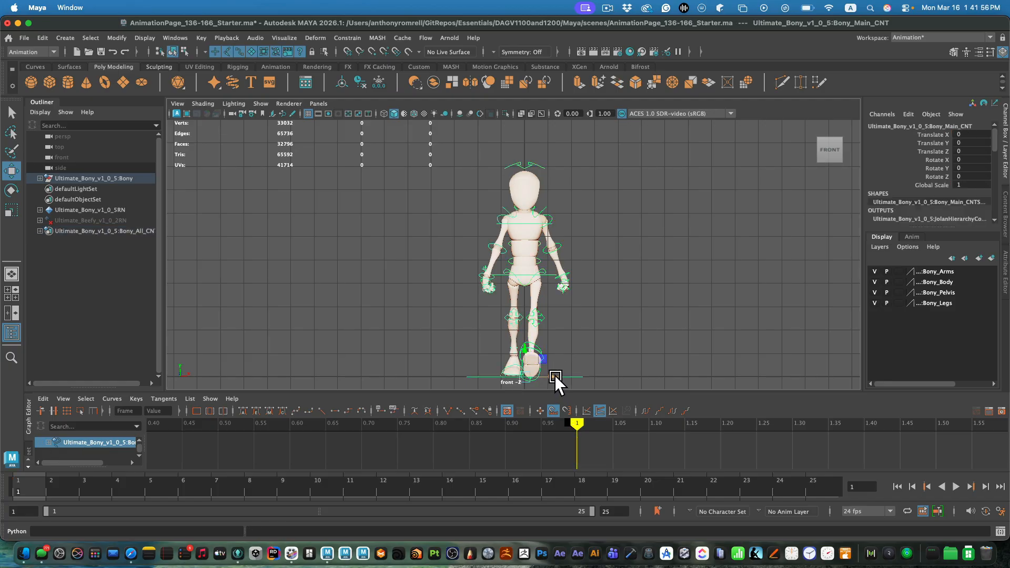
left_click(599, 340)
left_click(513, 371)
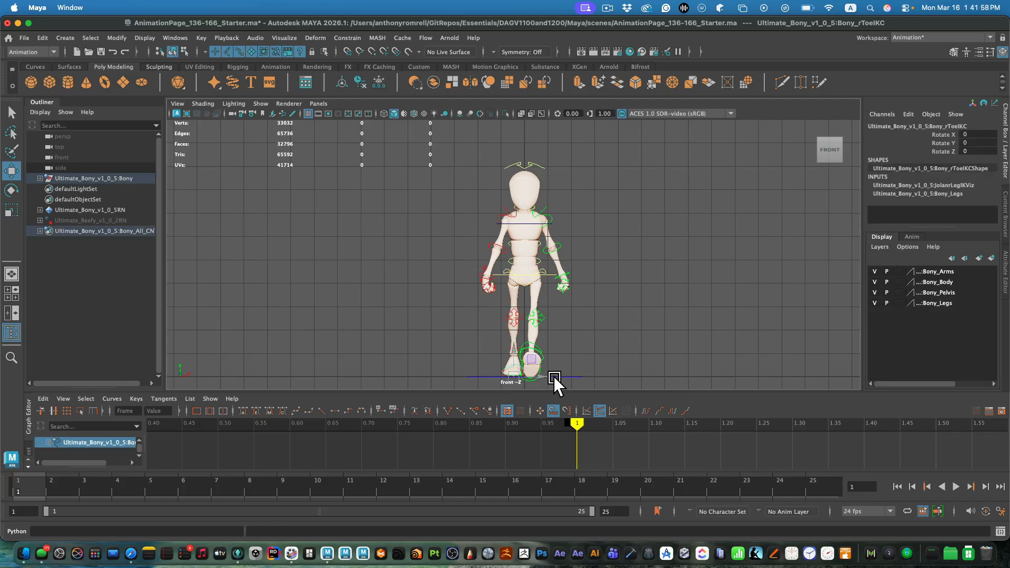
left_click(557, 378)
Step: Move the right foot IK control inward to about 0.21 in Translate X and key it on frame 1
key("space")
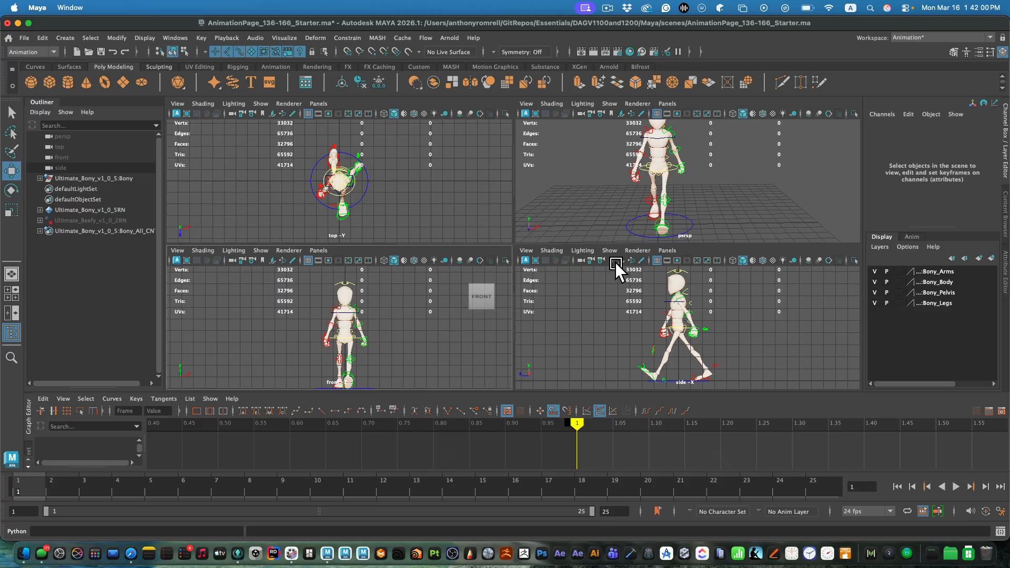
key("space")
left_click(452, 343)
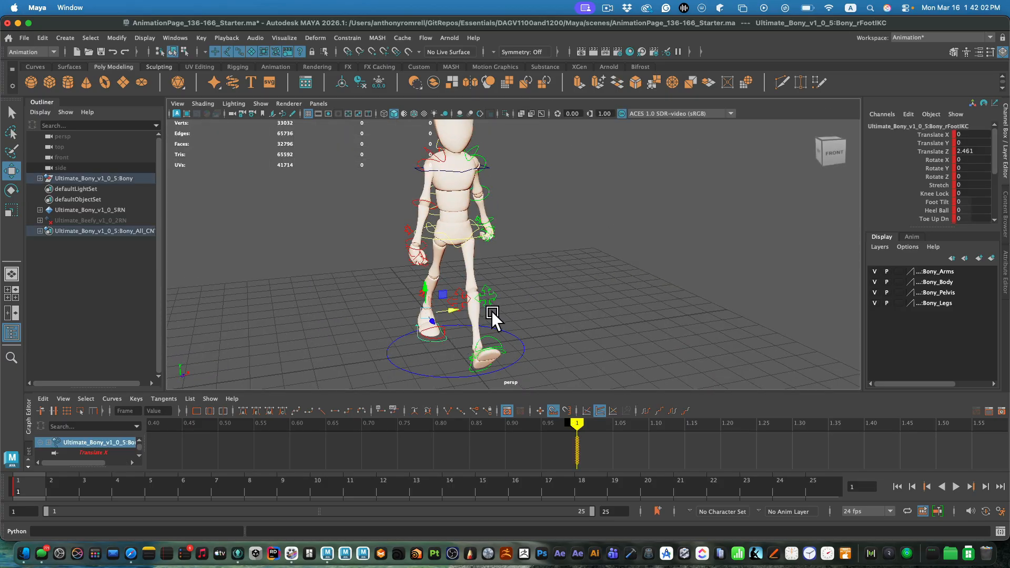
left_click_drag(463, 314, 471, 315)
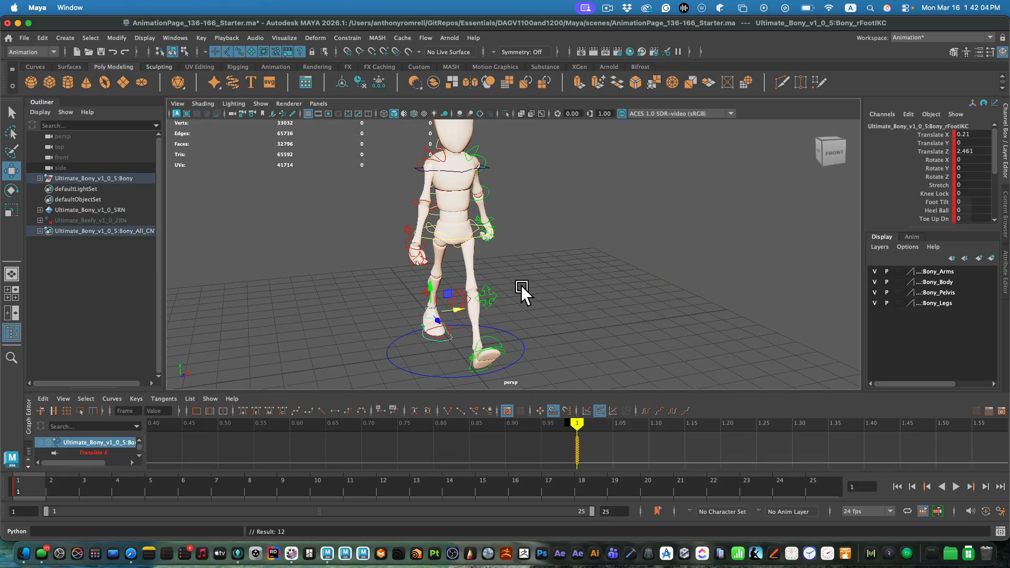
Step: Rotate the root control at the hips to about -1.2 in Rotate Y and key it on frame 1
mouse_move(521, 285)
left_mouse_down("alt")
mouse_move(683, 288)
mouse_move(589, 298)
mouse_move(575, 253)
mouse_move(509, 281)
left_mouse_up("alt")
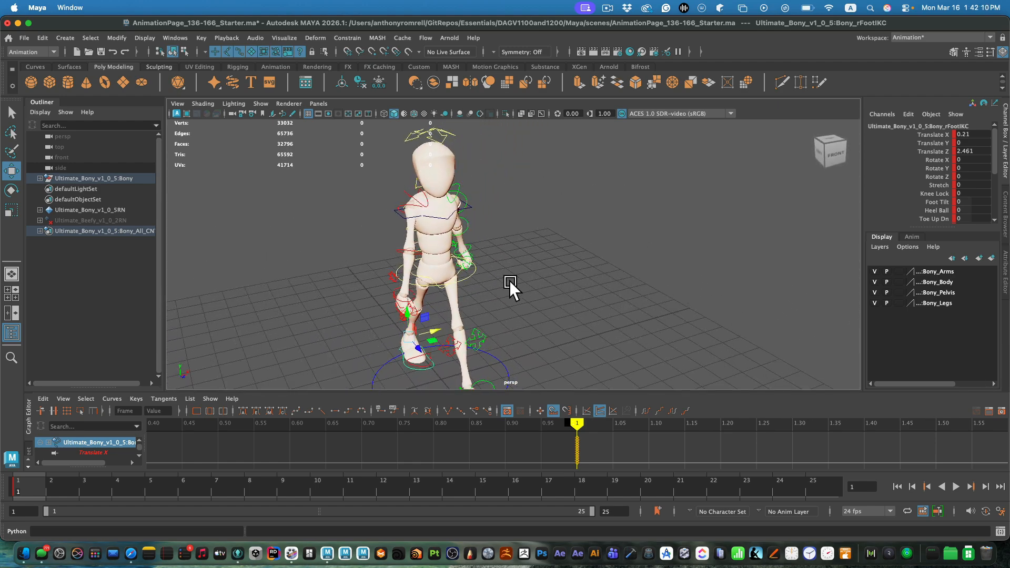
left_click(478, 281)
left_click(478, 280)
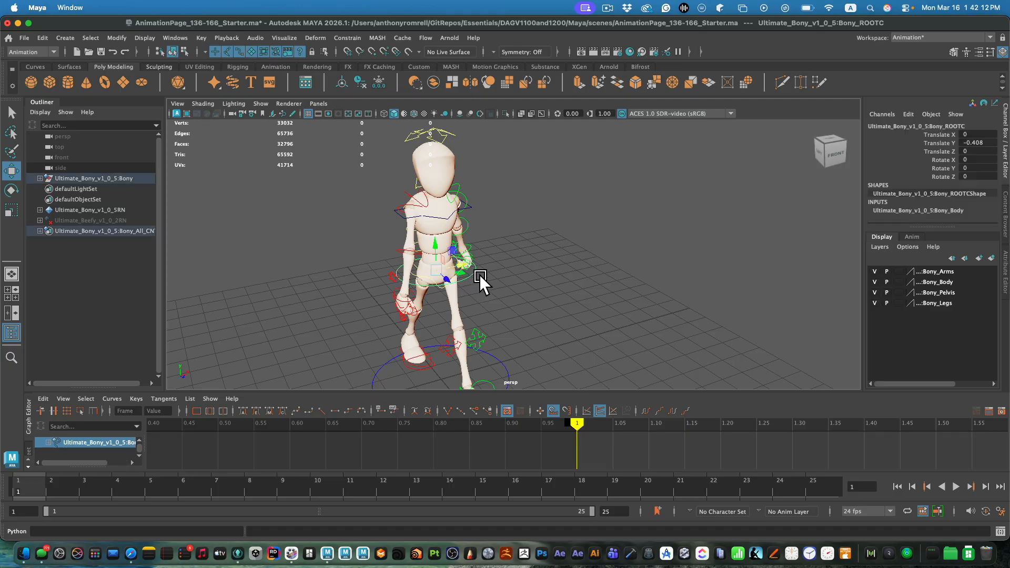
key("e")
key("w")
key("e")
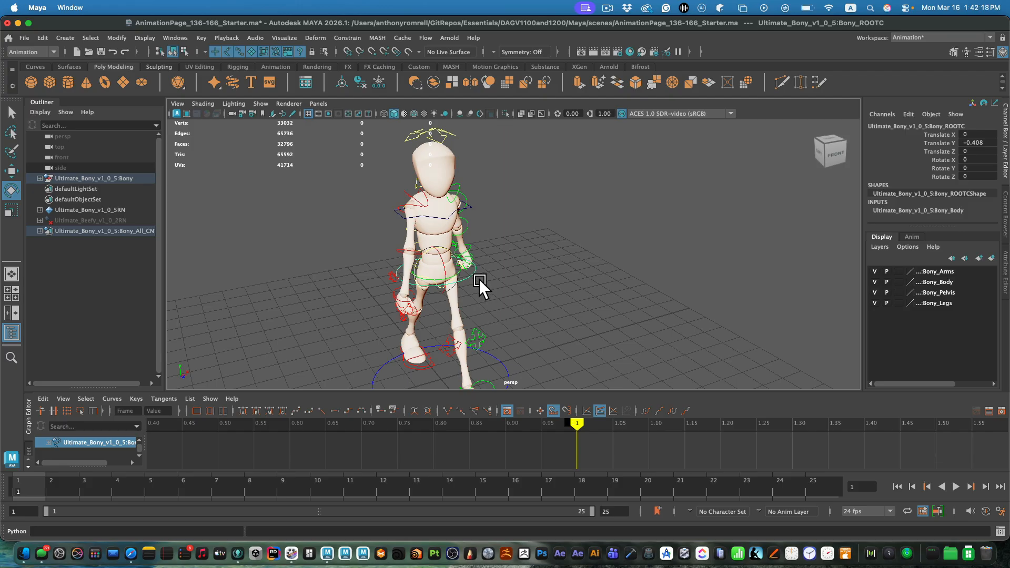
left_click_drag(482, 273, 548, 287)
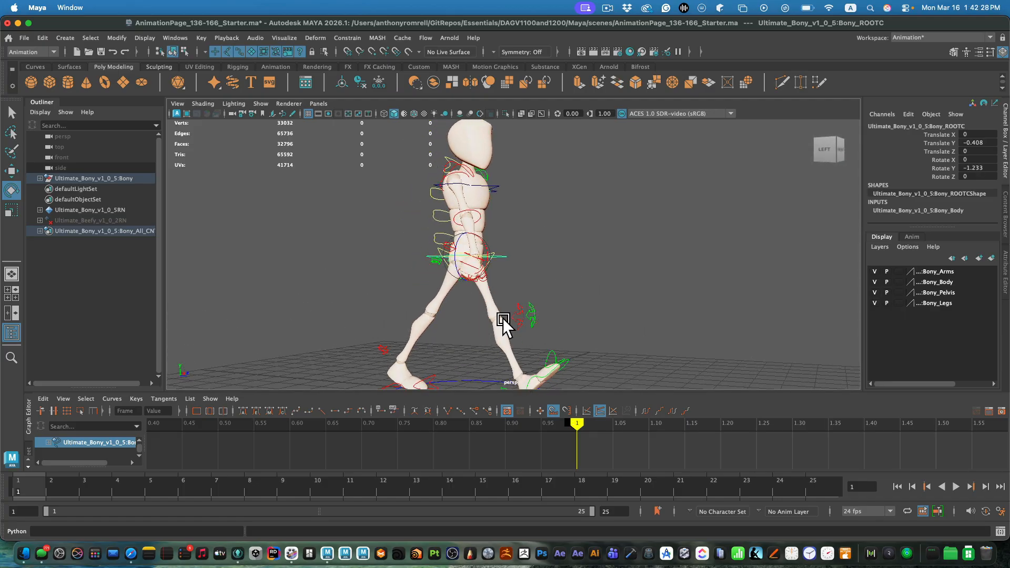
left_click_drag(588, 283, 479, 250, "alt")
key("s")
Step: Try rotating the upper-spine IK control, undo the rotation, and key the control on frame 1
left_click(462, 235)
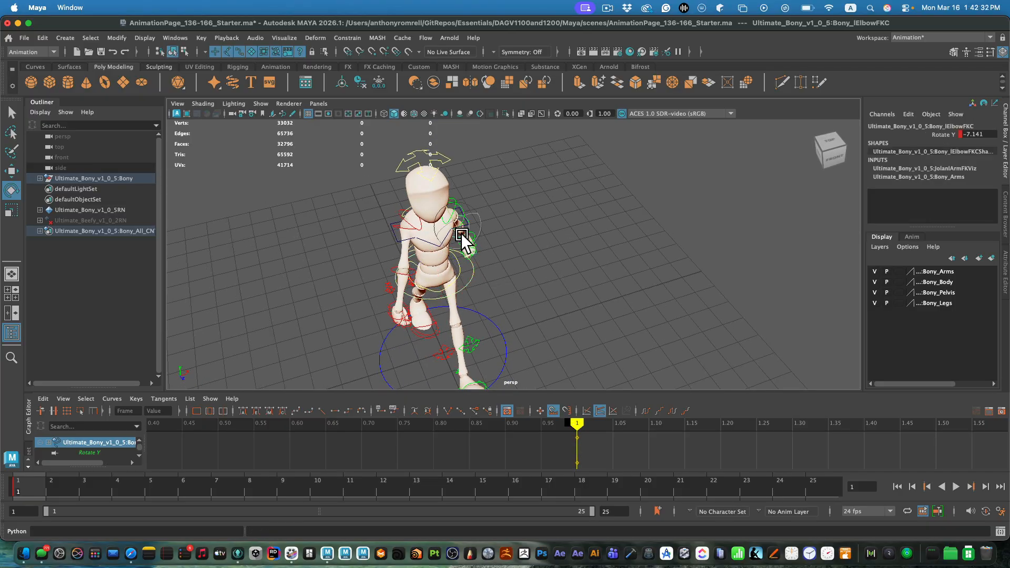
left_click(457, 247)
left_click(465, 226)
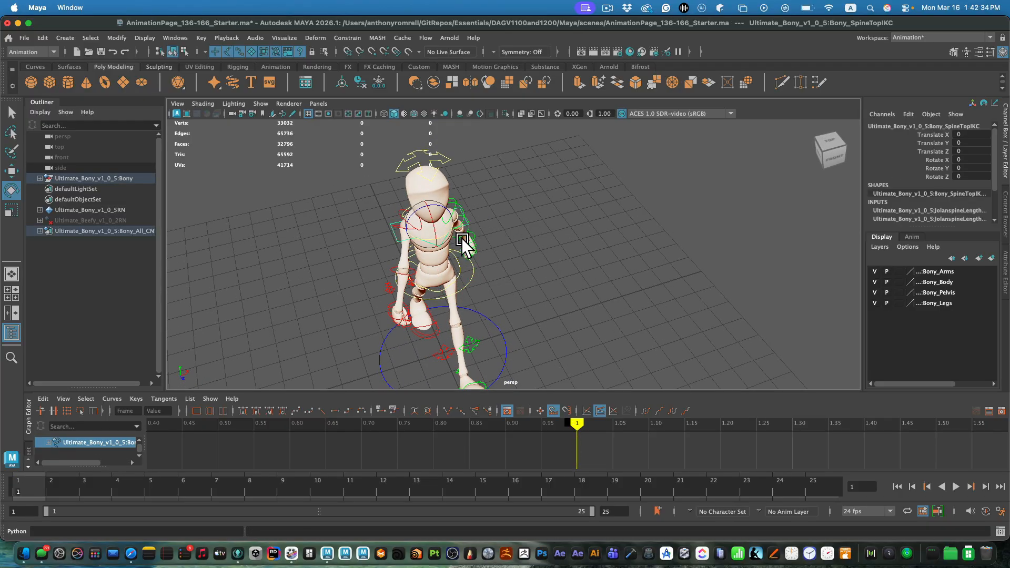
middle_click_drag(459, 236, 456, 238)
left_click_drag(456, 238, 517, 276, "alt")
key("super+z")
key("s")
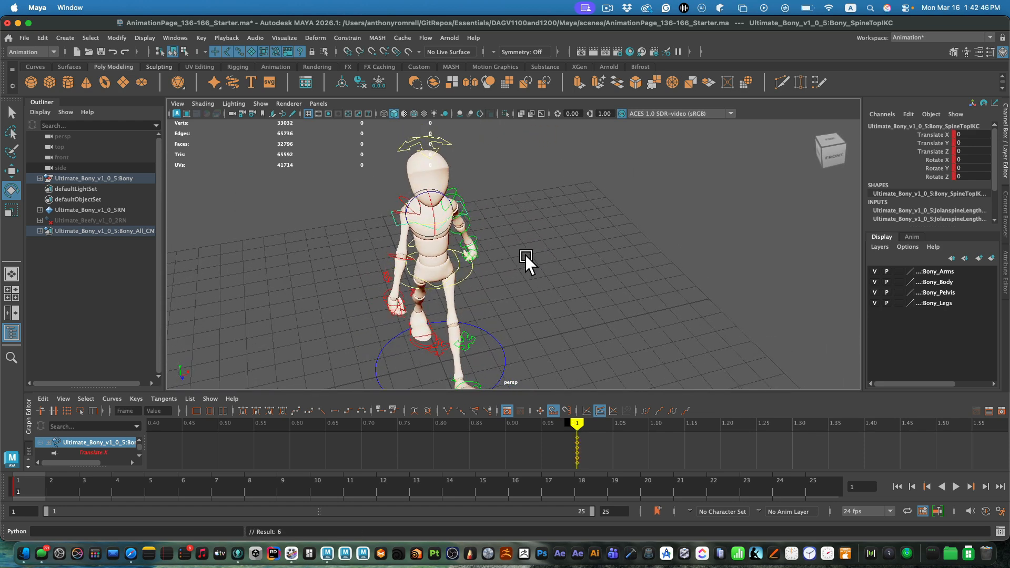
Step: Rotate the upper-spine IK control at the chest to about 9.9 in Rotate Z
left_click(554, 289)
left_click_drag(501, 192, 587, 230, "alt")
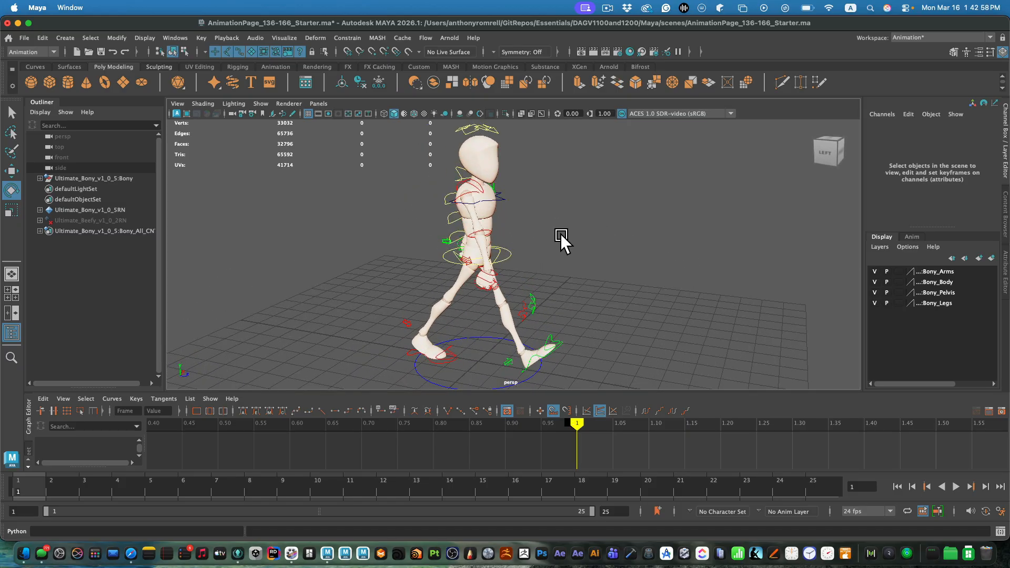
left_click_drag(569, 279, 566, 284, "alt")
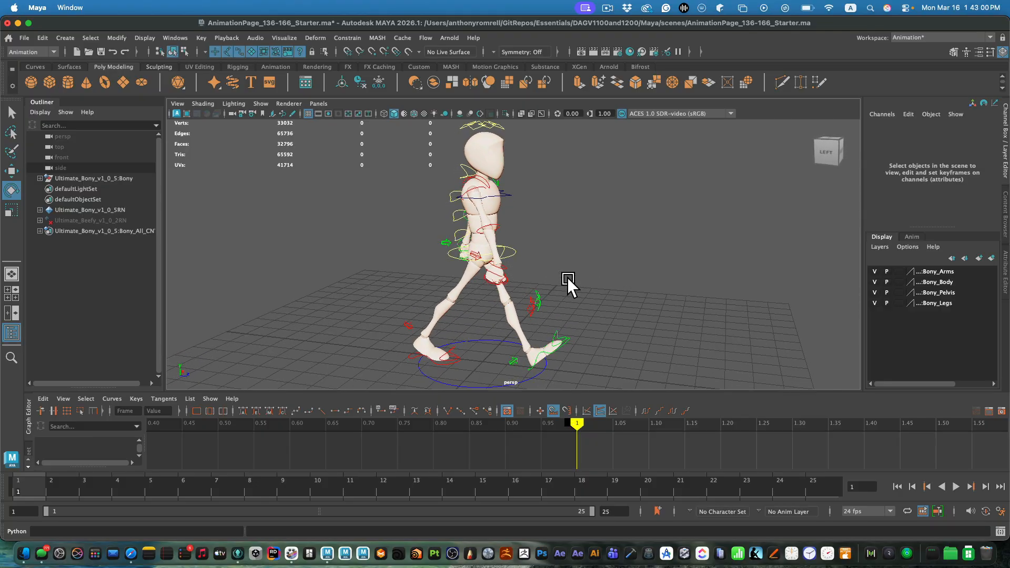
left_click_drag(525, 228, 507, 254, "alt")
left_click(537, 252)
left_click(604, 232)
left_click_drag(492, 266, 505, 289, "alt")
left_click(477, 214)
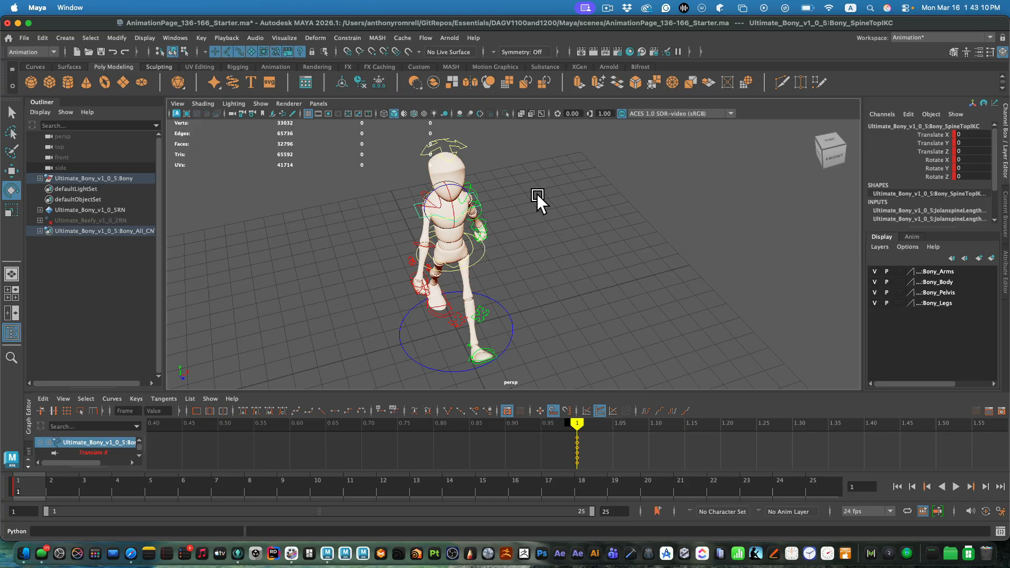
left_click_drag(539, 198, 467, 174, "alt")
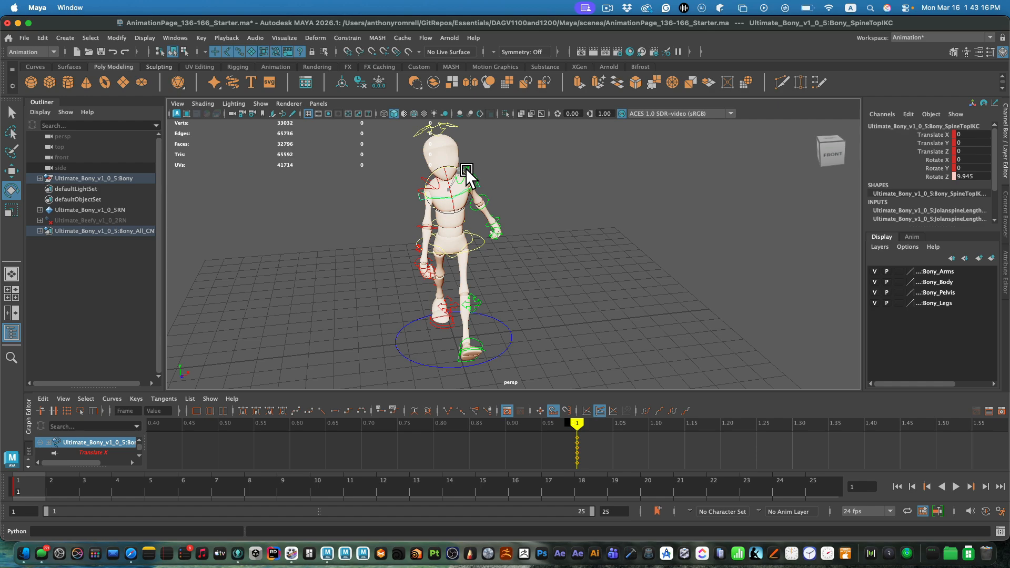
Step: Examine the walk contact pose on frames 1 and 13 from several angles around the character
left_click_drag(542, 196, 502, 203, "alt")
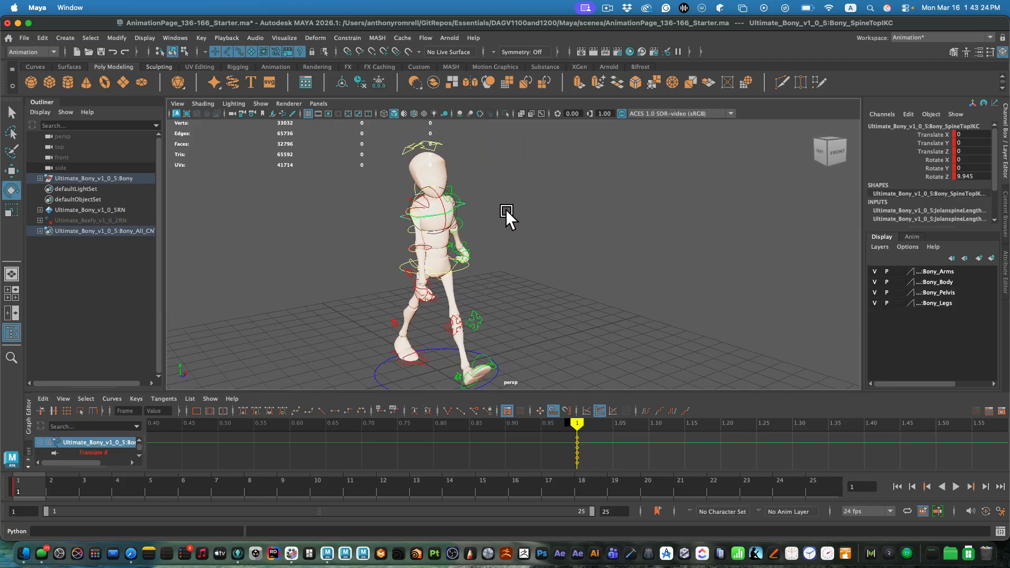
left_click(39, 491)
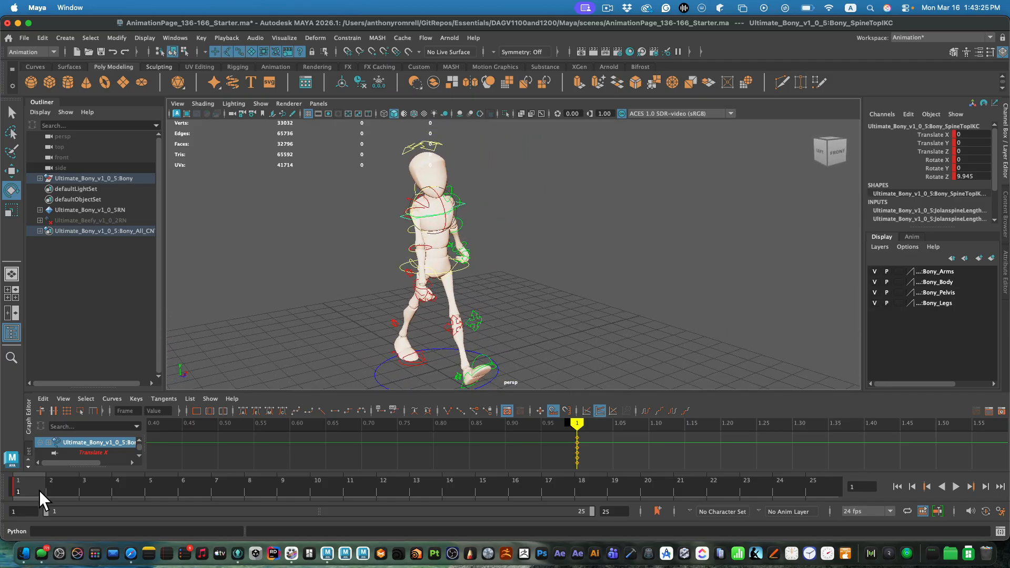
left_click(542, 284)
left_click_drag(523, 324, 638, 330, "alt")
left_click(430, 488)
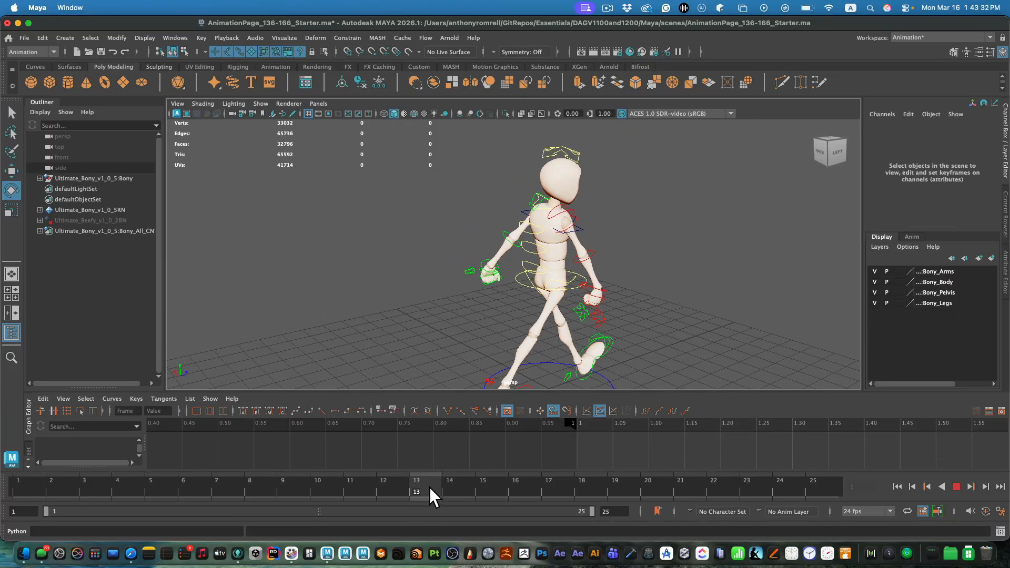
left_click_drag(678, 301, 599, 285, "alt")
middle_click_drag(599, 286, 613, 235, "alt")
left_click_drag(613, 235, 582, 283, "alt")
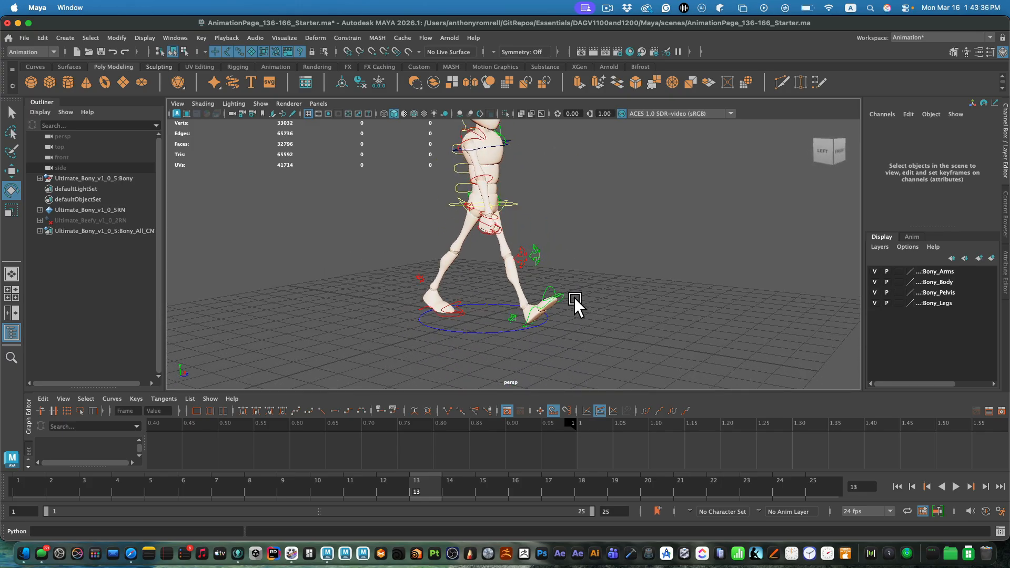
Step: Return to frame 1 and set the left foot IK control's Translate X to 0.2
left_click(533, 328)
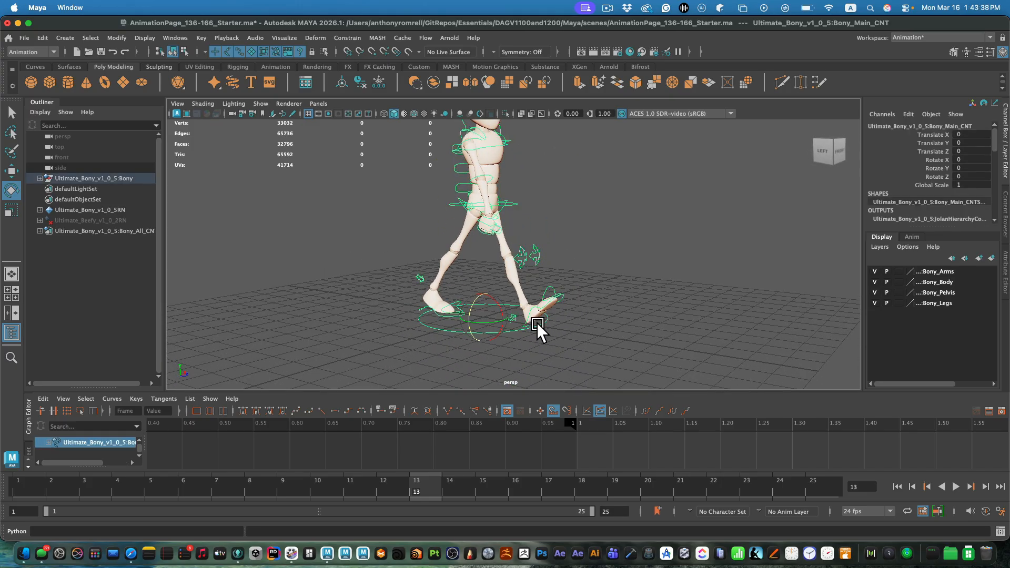
left_click(539, 322)
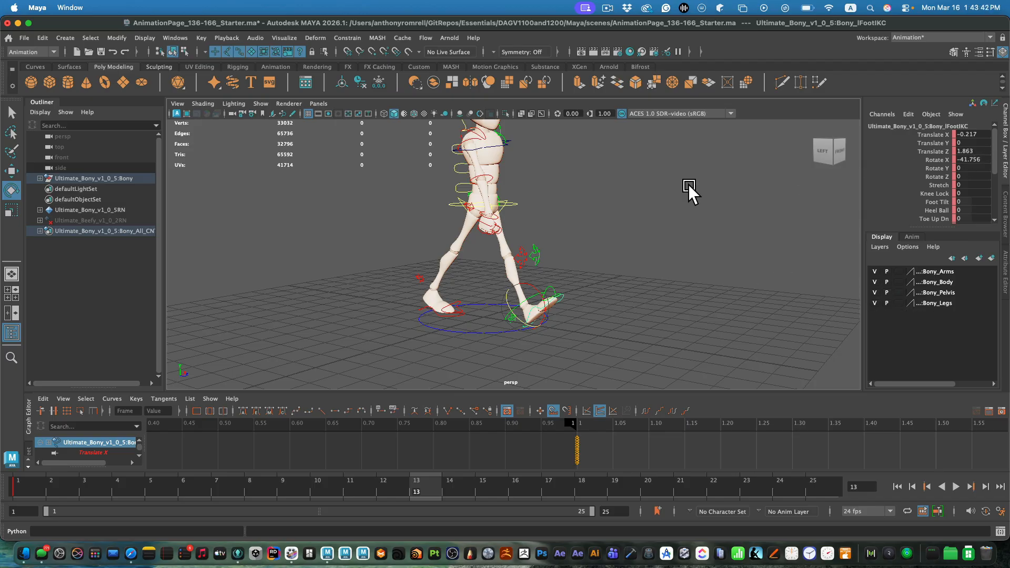
left_click(39, 490)
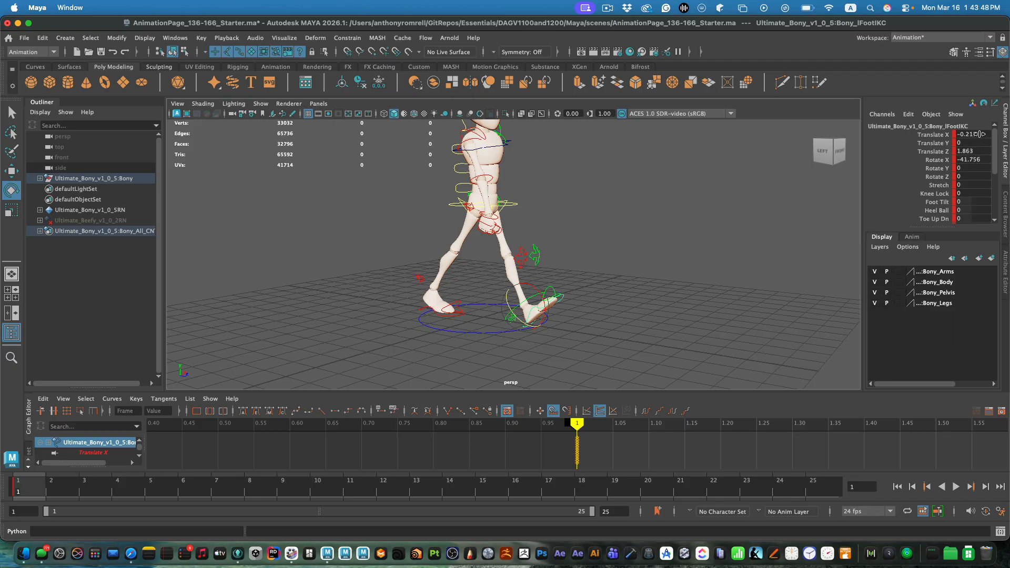
double_click(977, 135)
type(".2")
key("Return")
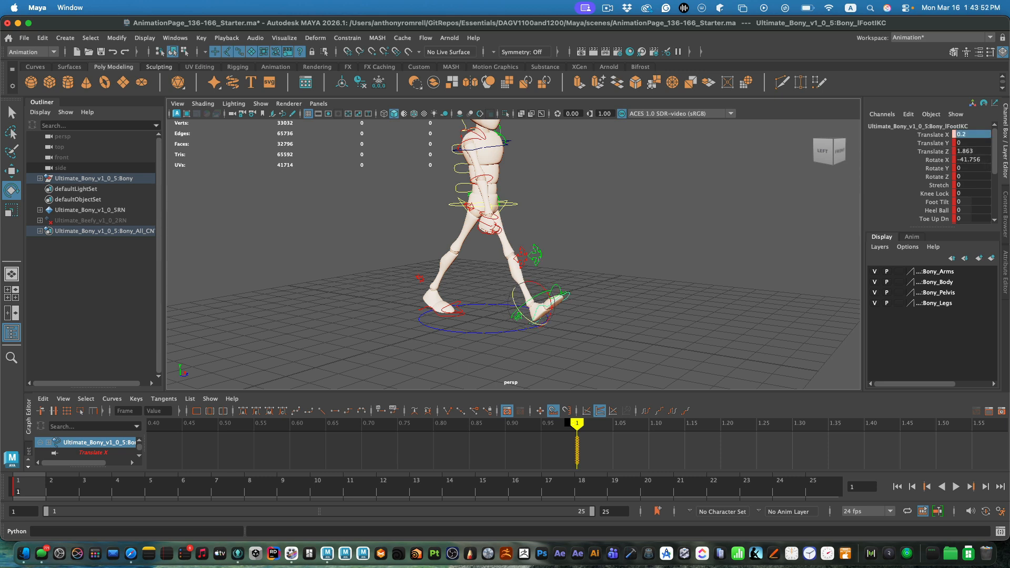
Step: Set the left foot IK control's Translate Z to 1.8 and its Rotate X to -41
left_click(973, 152)
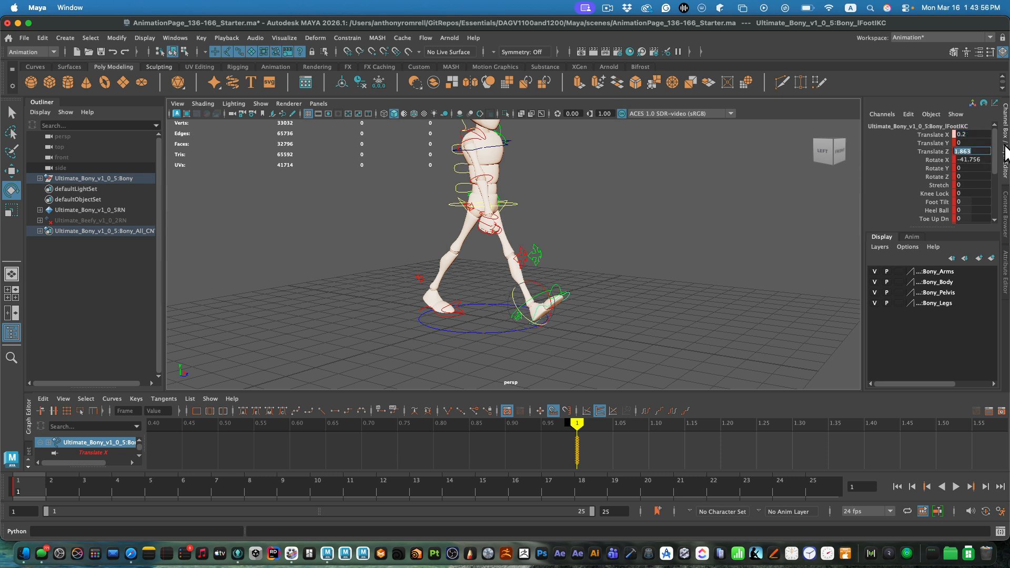
type("1")
key("Return")
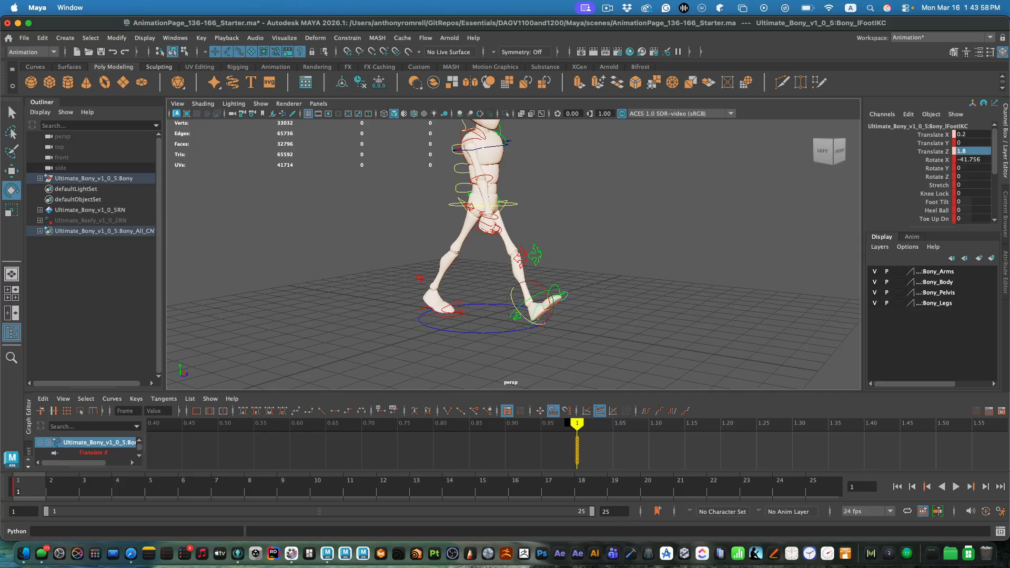
left_click(988, 160)
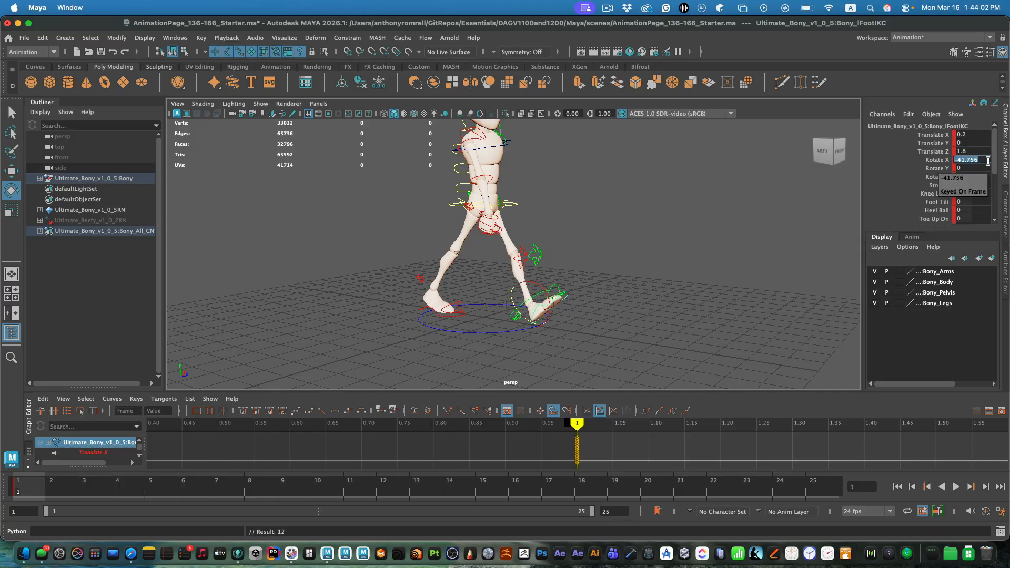
type("-41")
key("Return")
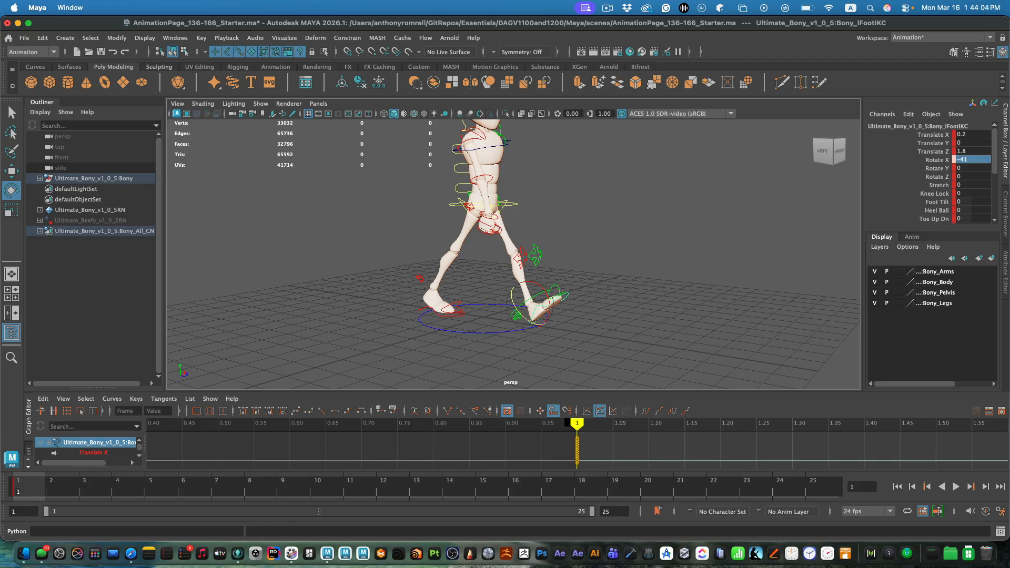
Step: Set the left foot IK control's Translate Z to 1.9 and key the control on frame 1
left_click_drag(605, 258, 601, 301, "alt")
key("w")
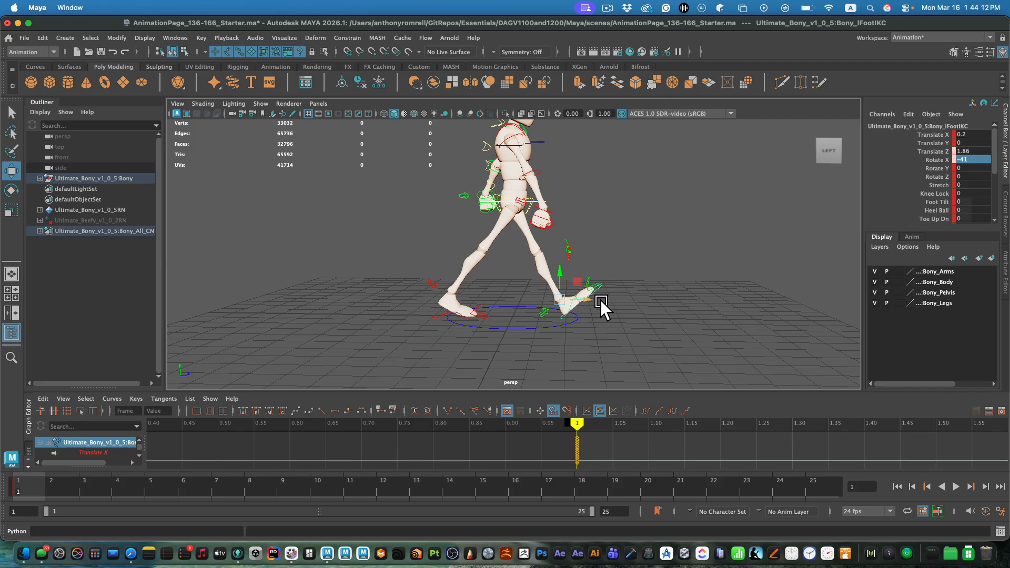
double_click(982, 151)
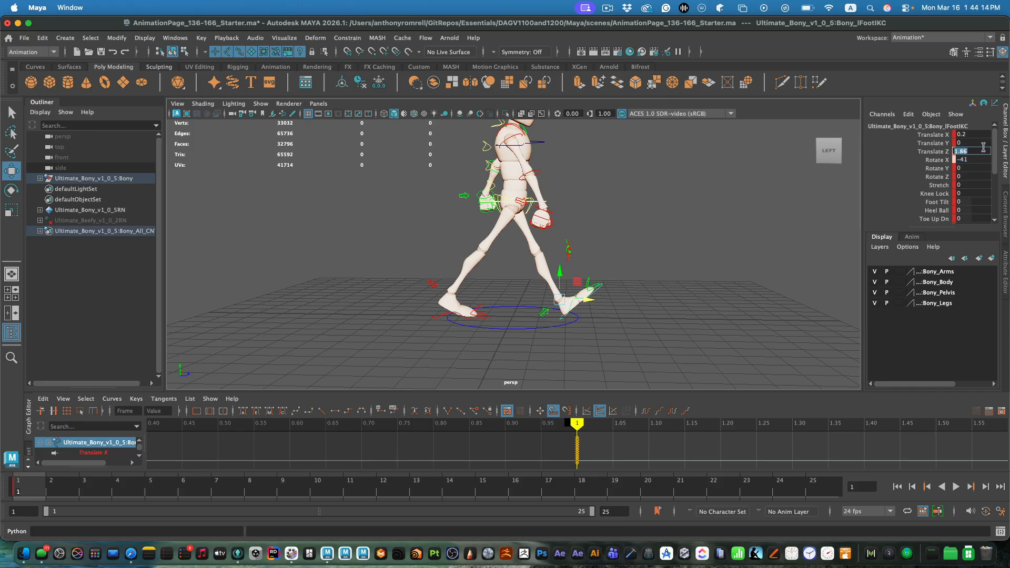
type("1.9")
key("Return")
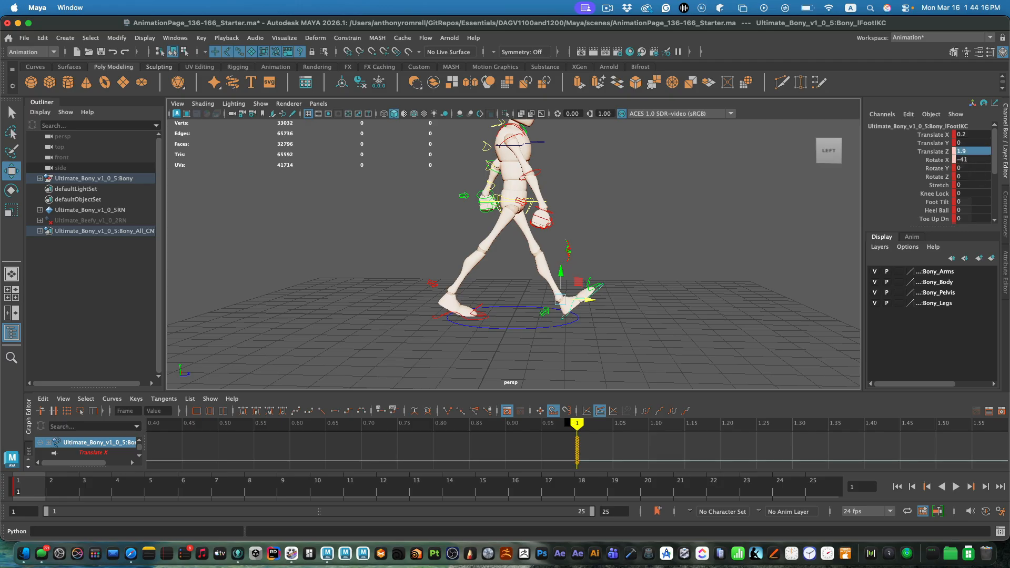
key("s")
Step: Set the right foot IK control's Translate Z to 2.5 and Translate X to 0.2, and key it on frame 1
left_click_drag(668, 210, 536, 292, "alt")
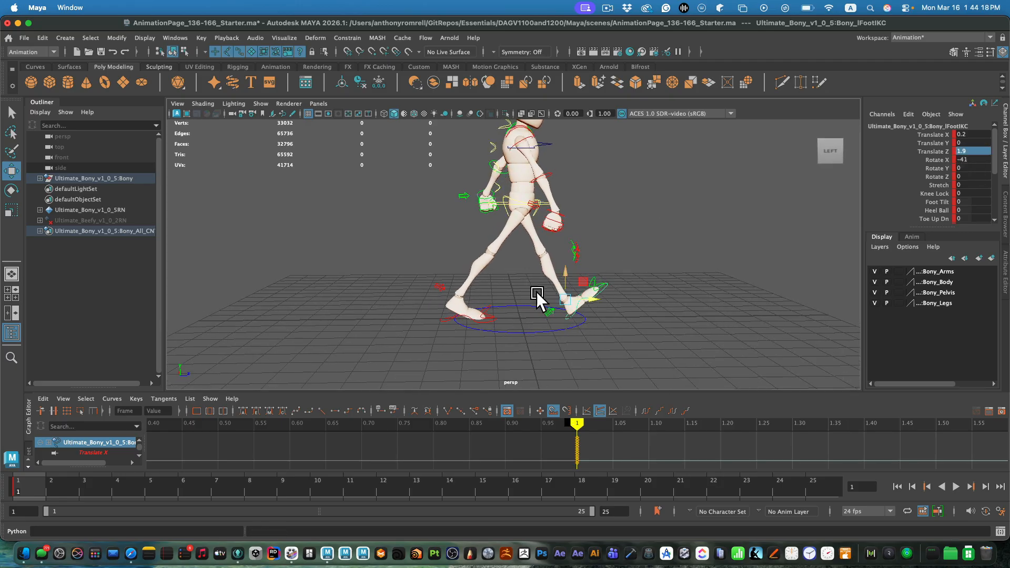
left_click(462, 313)
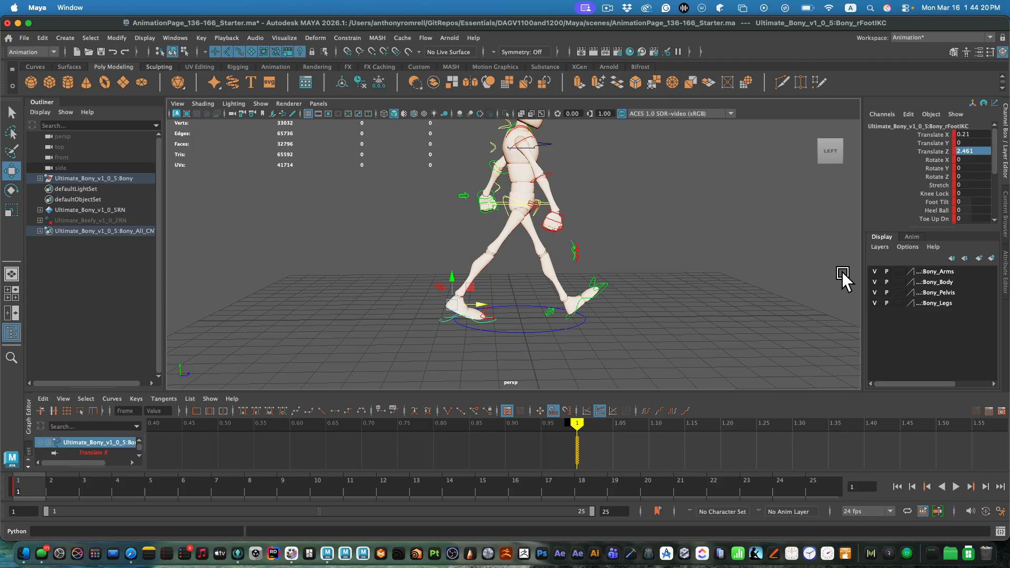
left_click(980, 150)
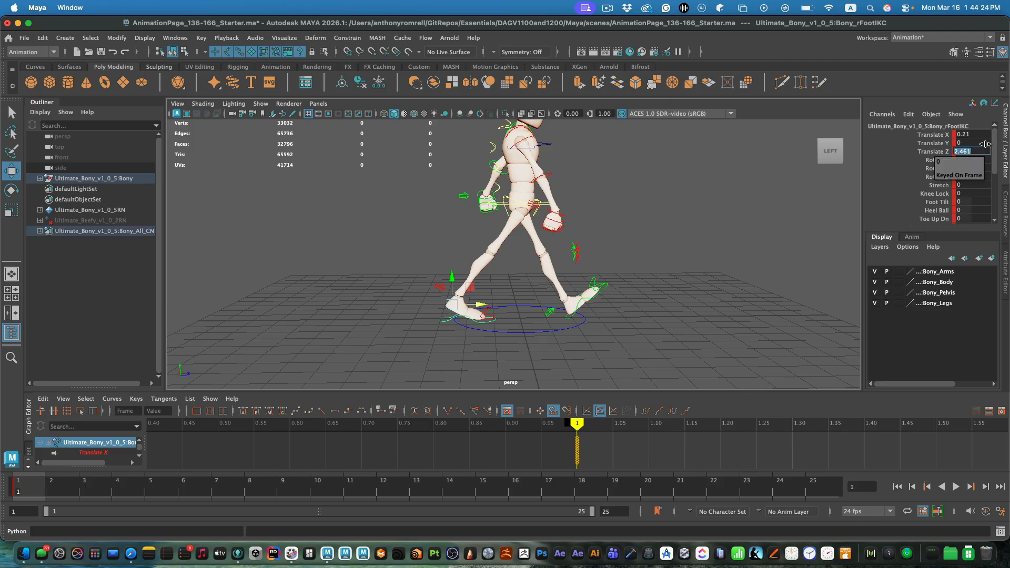
type("2.5")
key("Return")
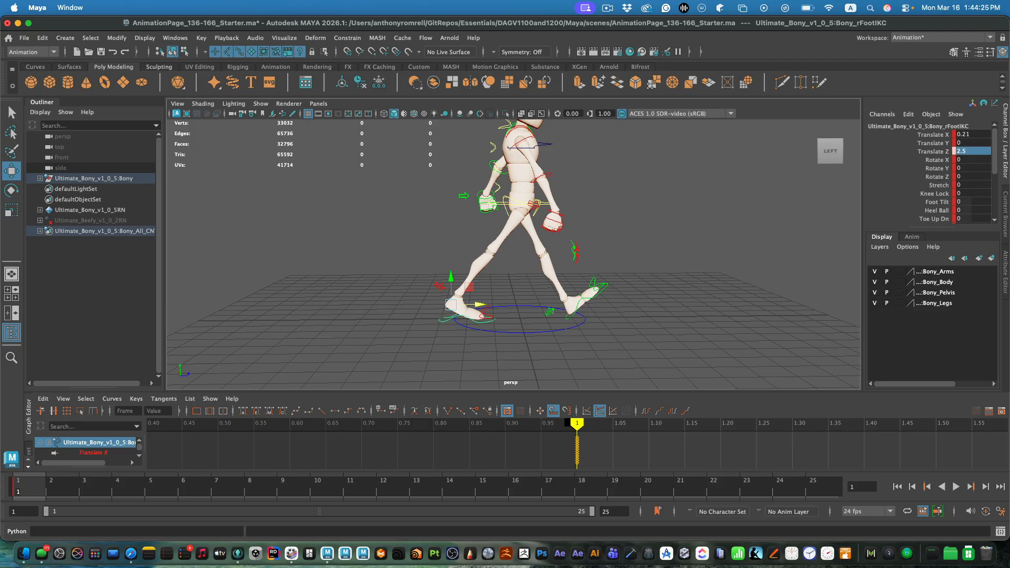
left_click(978, 135)
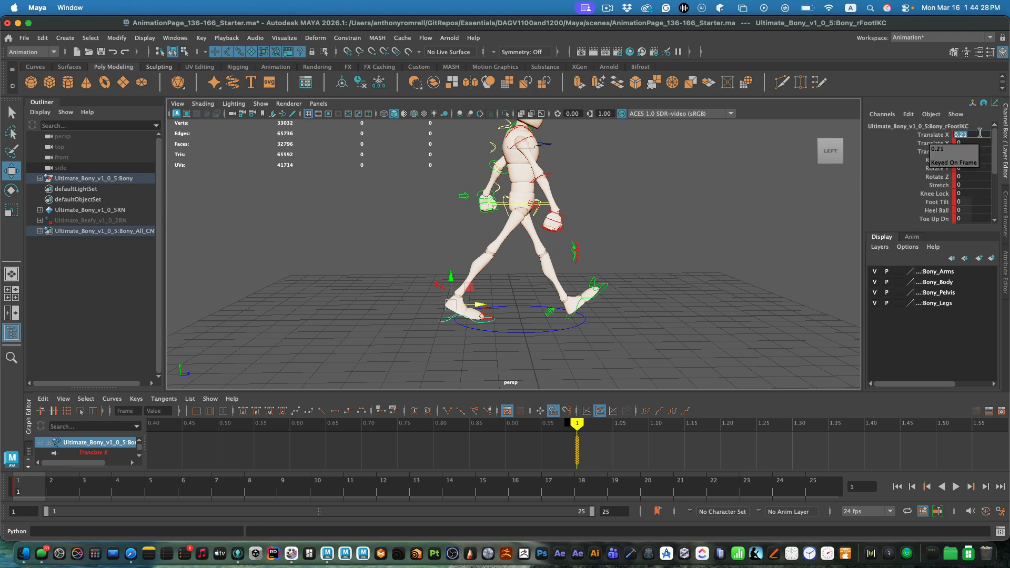
key("Right")
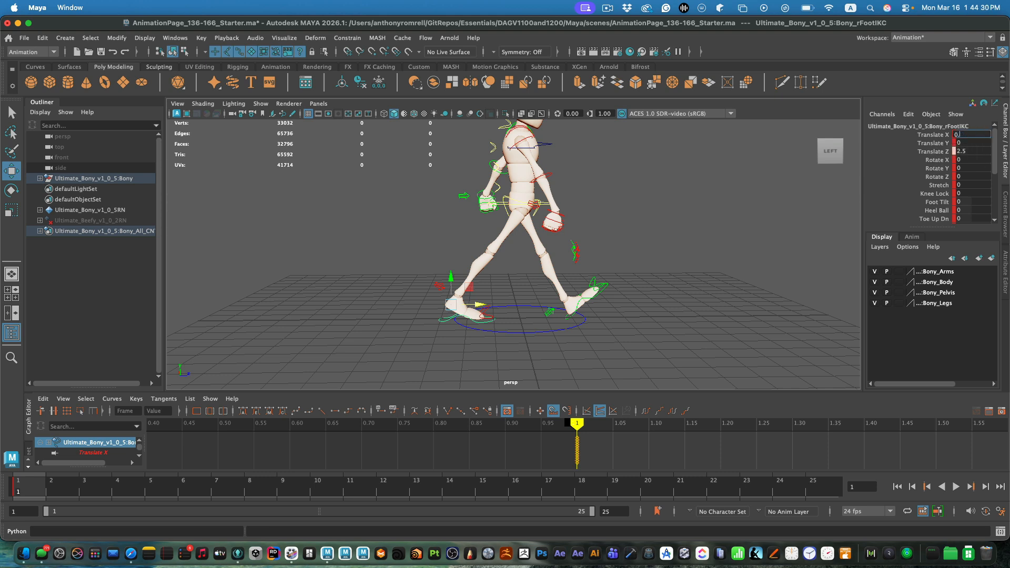
type("2")
key("Return")
key("s")
Step: Set the Translate Y of the root control at the hips to -0.4
mouse_move(650, 289)
left_mouse_down("alt")
mouse_move(547, 298)
mouse_move(666, 288)
left_mouse_up("alt")
scroll(666, 282, "up", 3)
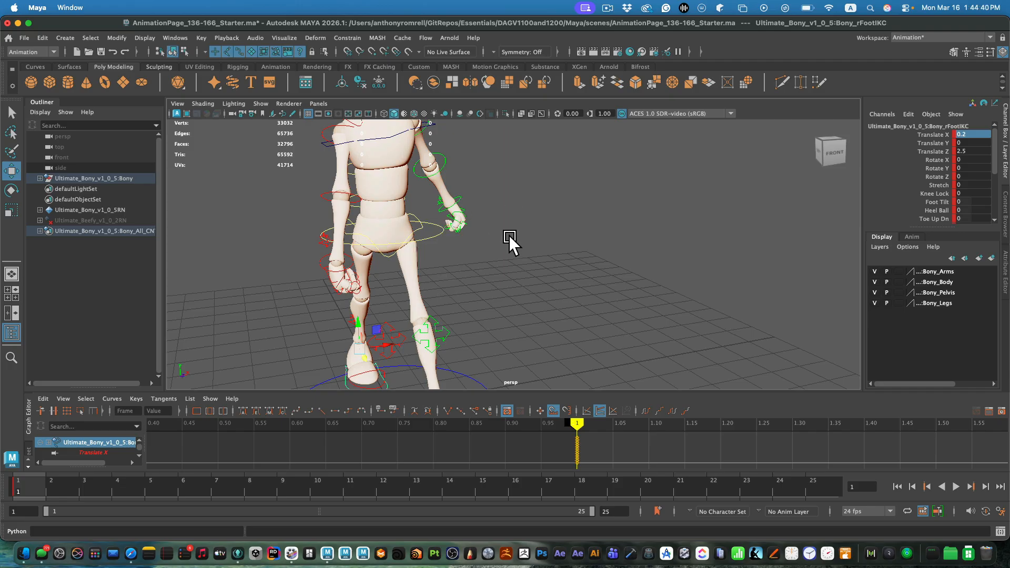
left_click(476, 259)
left_click_drag(475, 259, 475, 312, "alt")
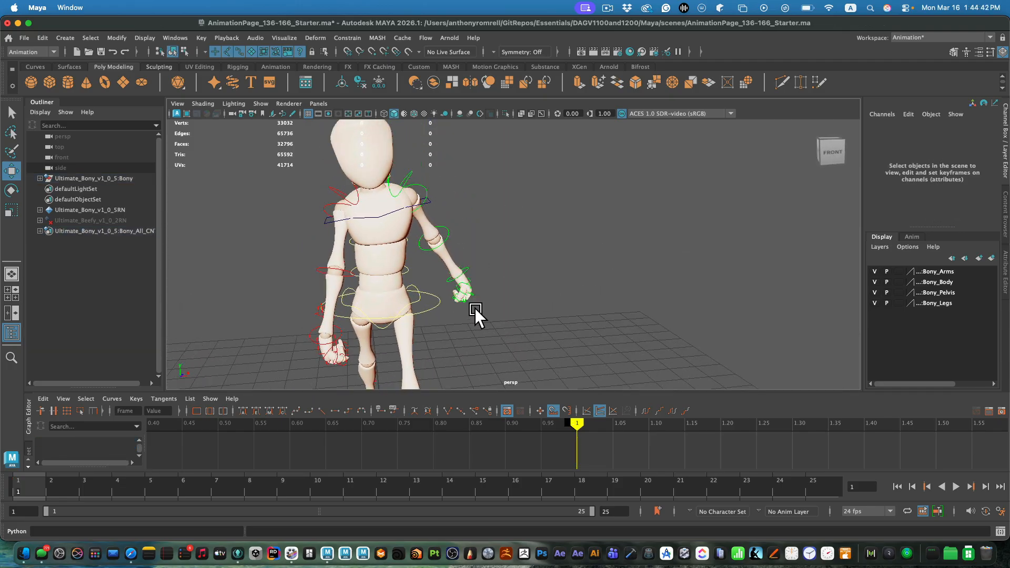
left_click(397, 218)
left_click(441, 312)
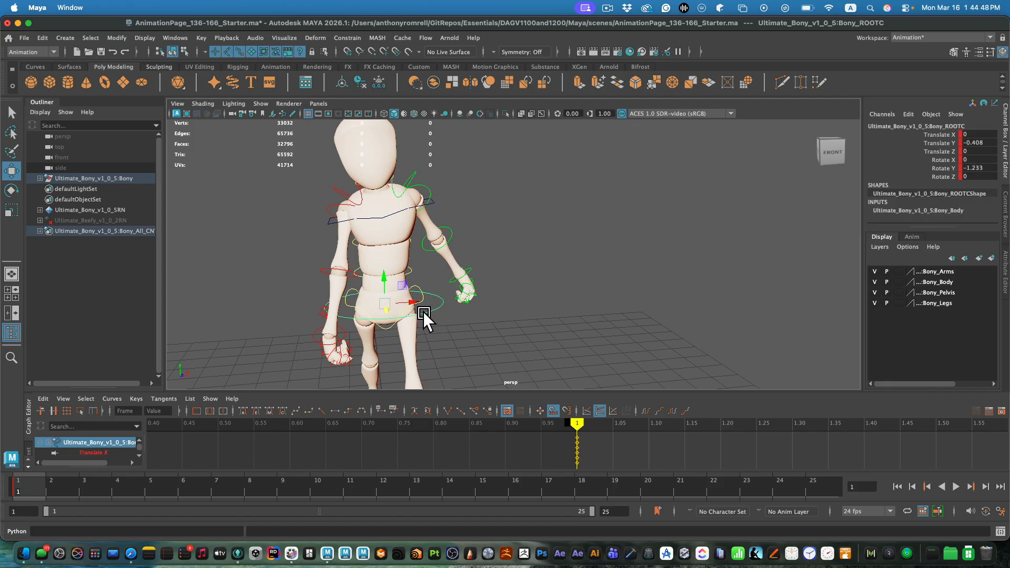
left_click(993, 142)
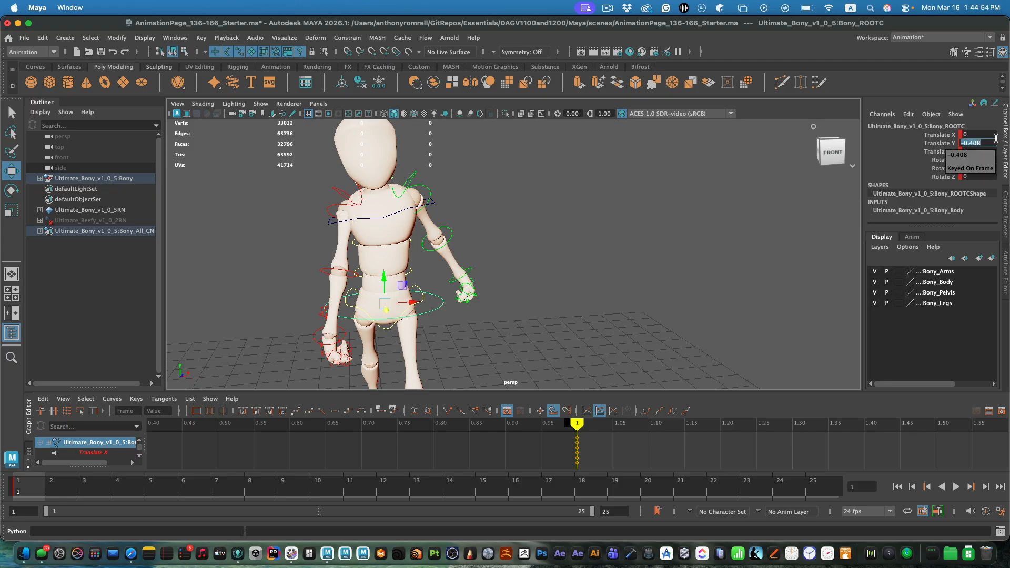
type("-4")
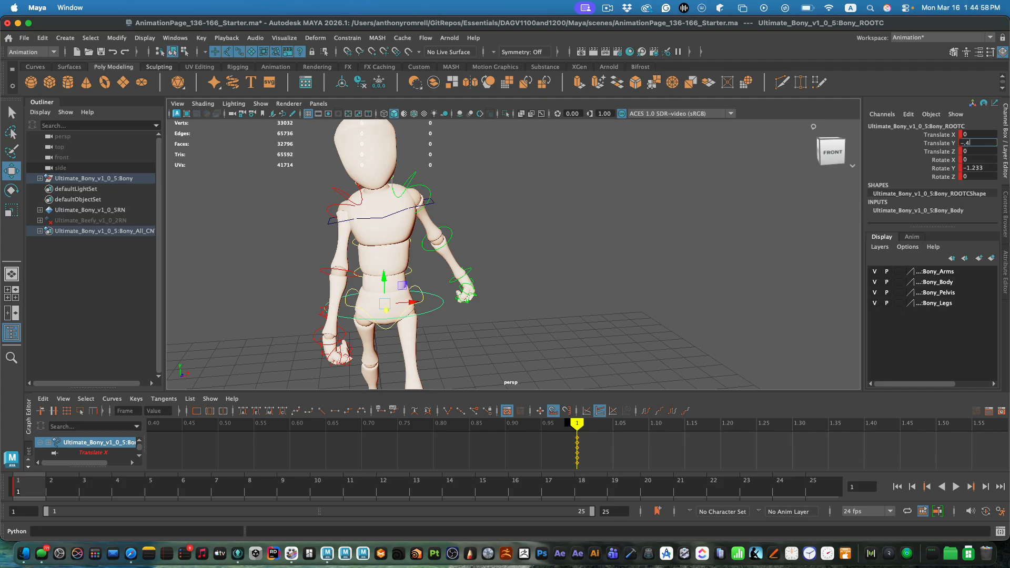
key("Return")
Step: Try a Rotate Y of -2 on the root control, settle on -3, and clear the selection
double_click(980, 168)
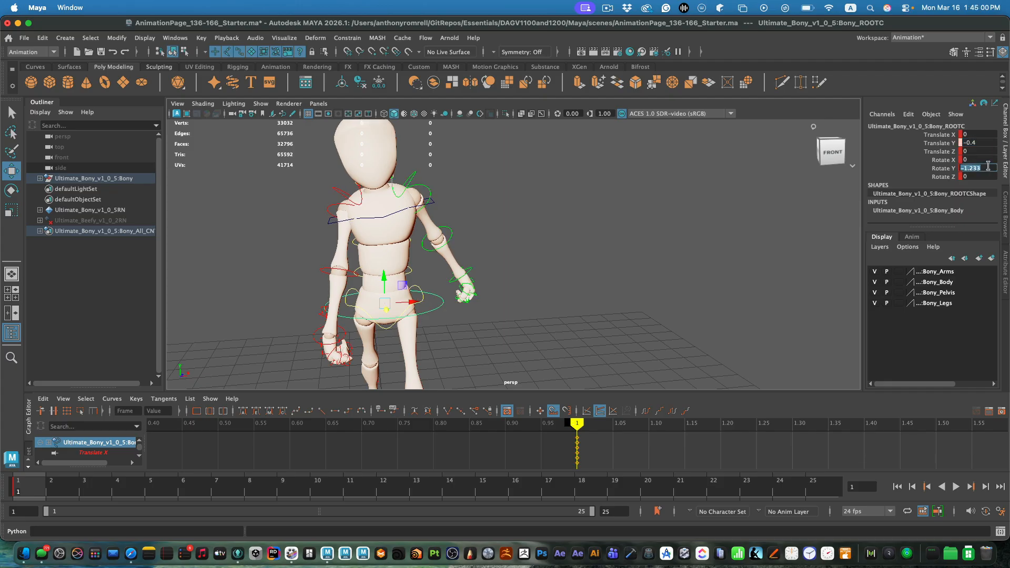
type("-")
key("Return")
double_click(983, 166)
type("-2")
key("Return")
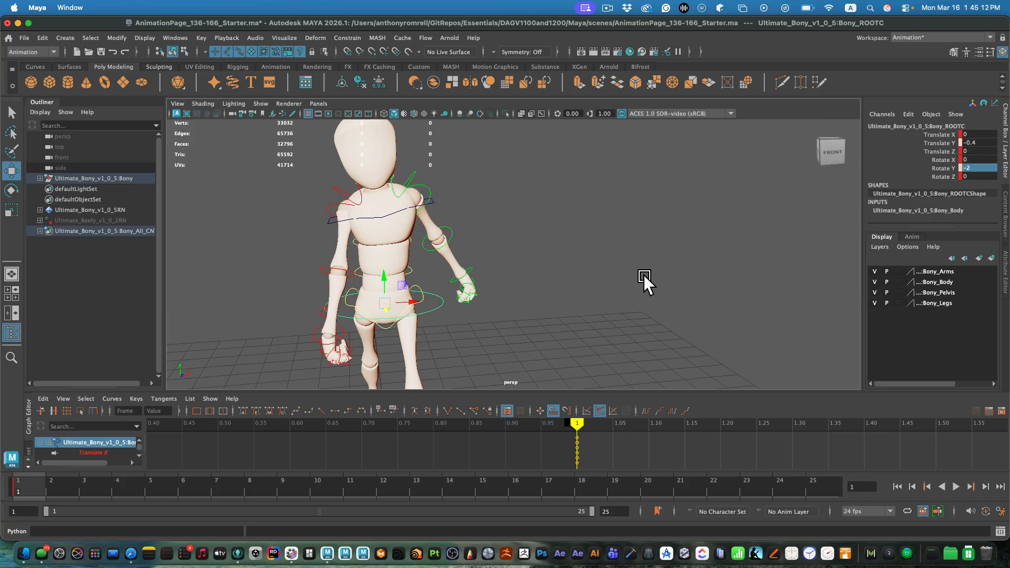
double_click(976, 168)
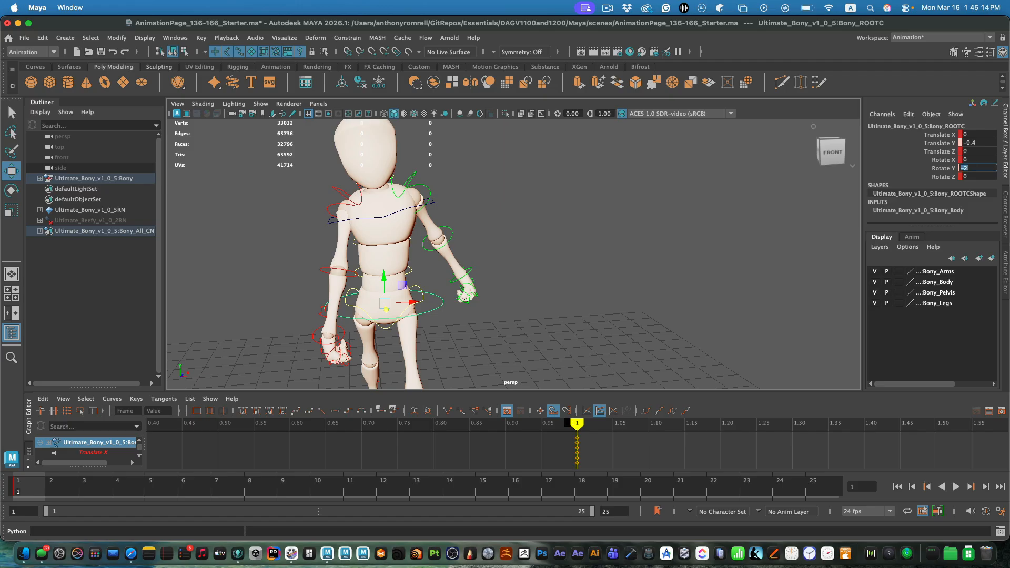
type("-3")
key("Return")
left_click(518, 227)
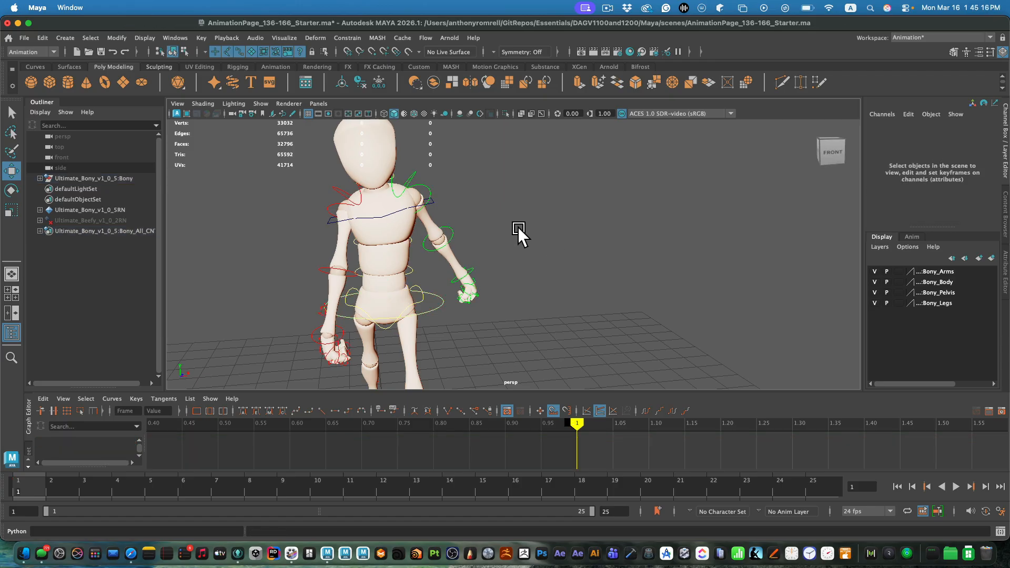
Step: Set the upper-spine IK control's Rotate Z to 10 and key the control on frame 1
left_click_drag(517, 227, 435, 218, "alt")
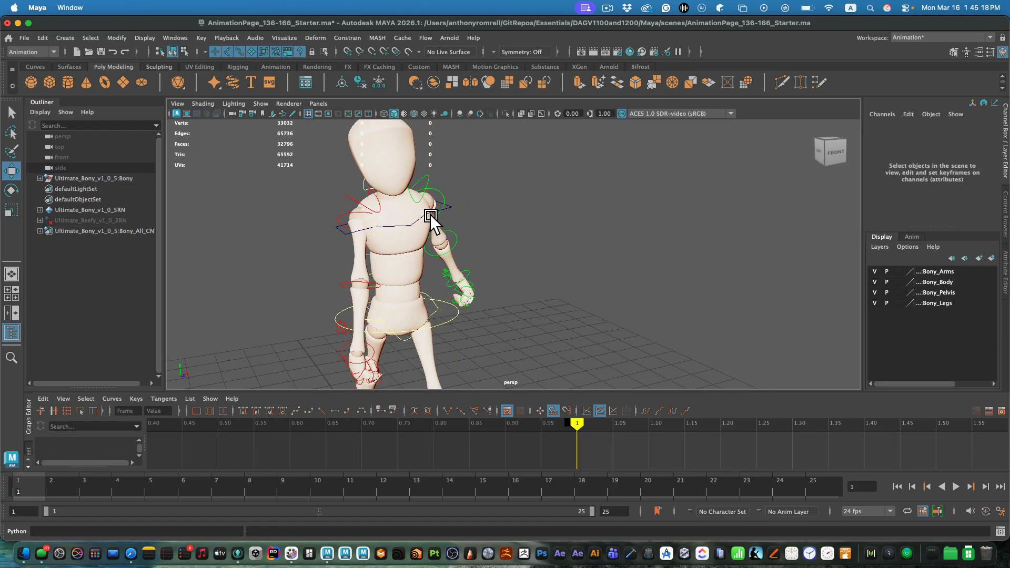
left_click(424, 223)
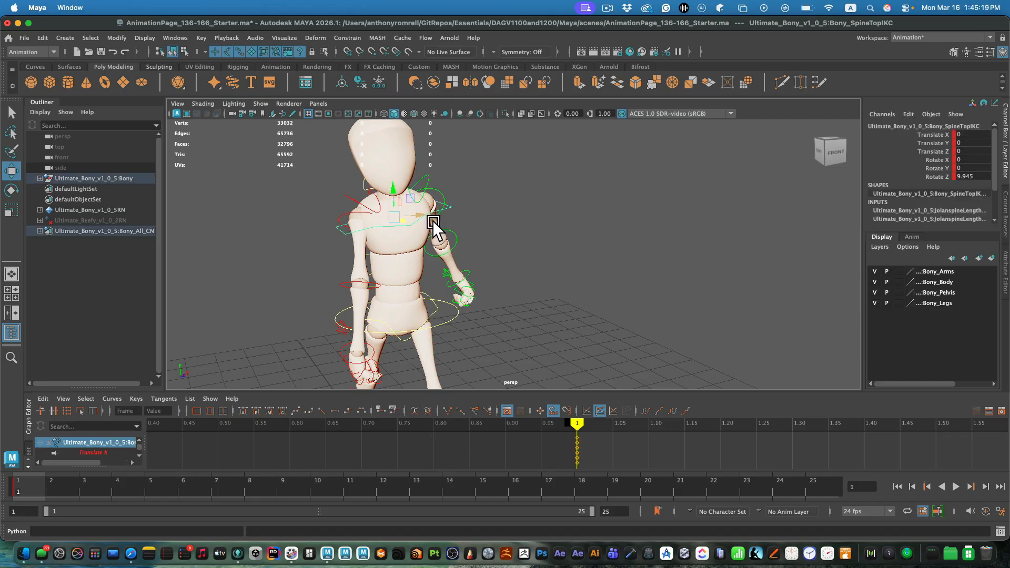
left_click(977, 176)
type("10")
key("Return")
key("s")
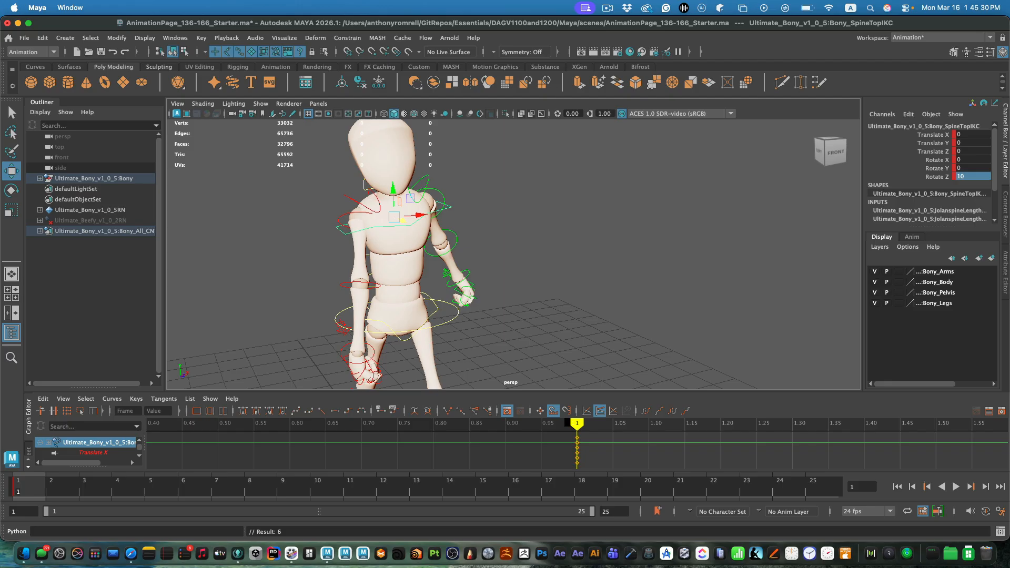
Step: Set the right shoulder FK control's Rotate Y to -30 and Rotate Z to -70, and key it on frame 1
left_click(564, 270)
left_click_drag(456, 337, 518, 295, "alt")
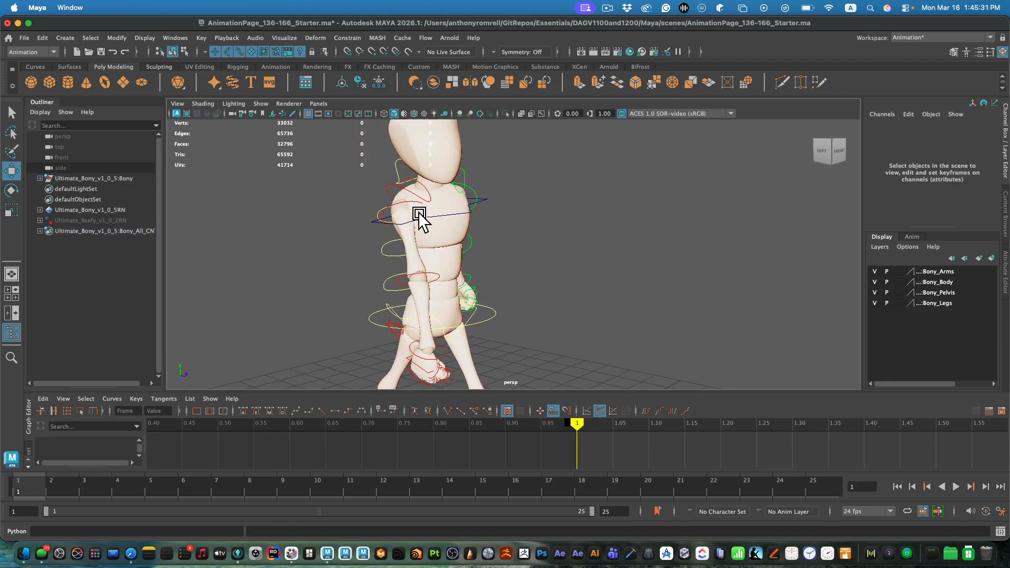
left_click(392, 215)
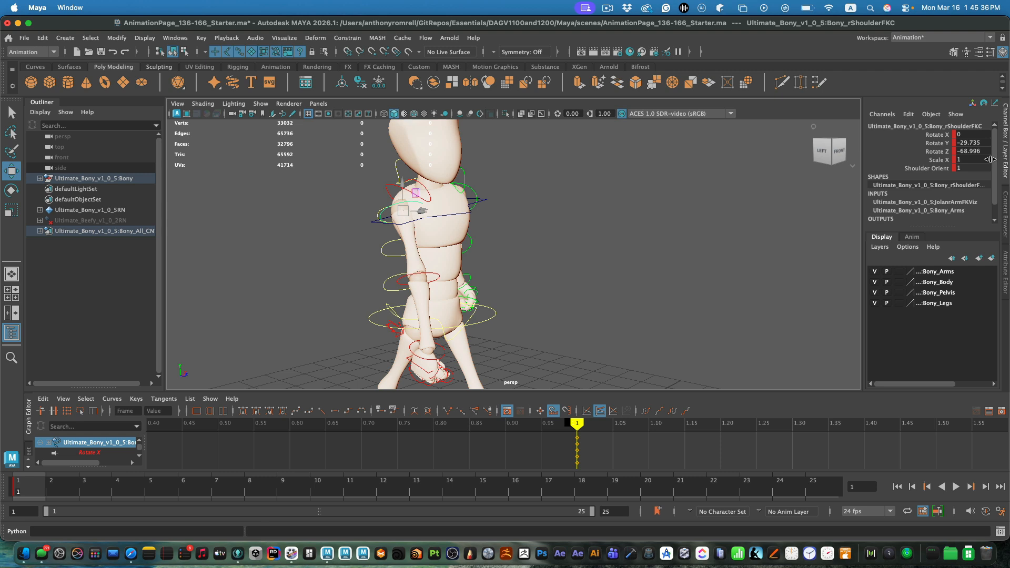
left_click(978, 142)
type("-30")
key("Return")
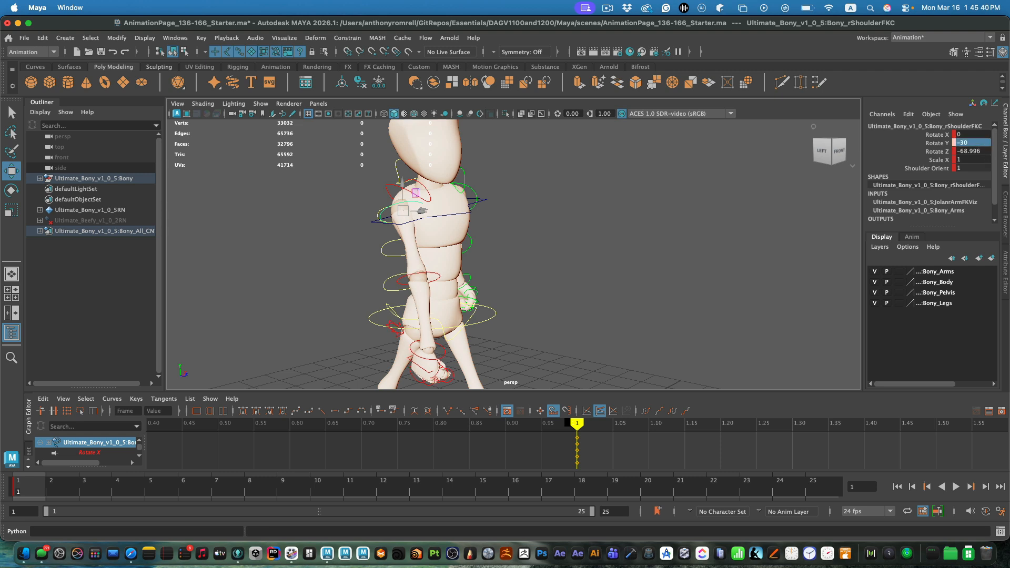
left_click(979, 151)
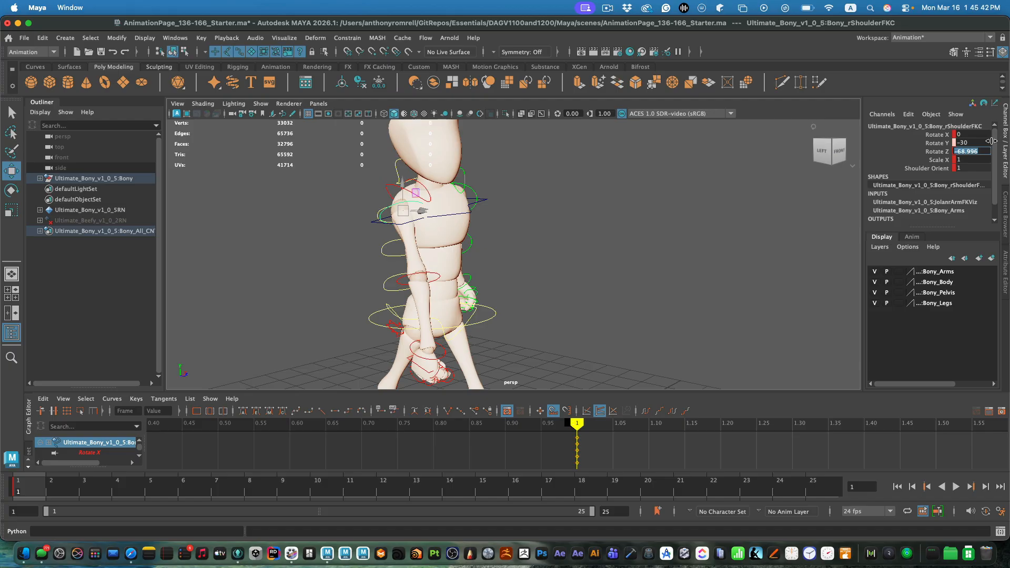
type("-70")
key("Return")
key("s")
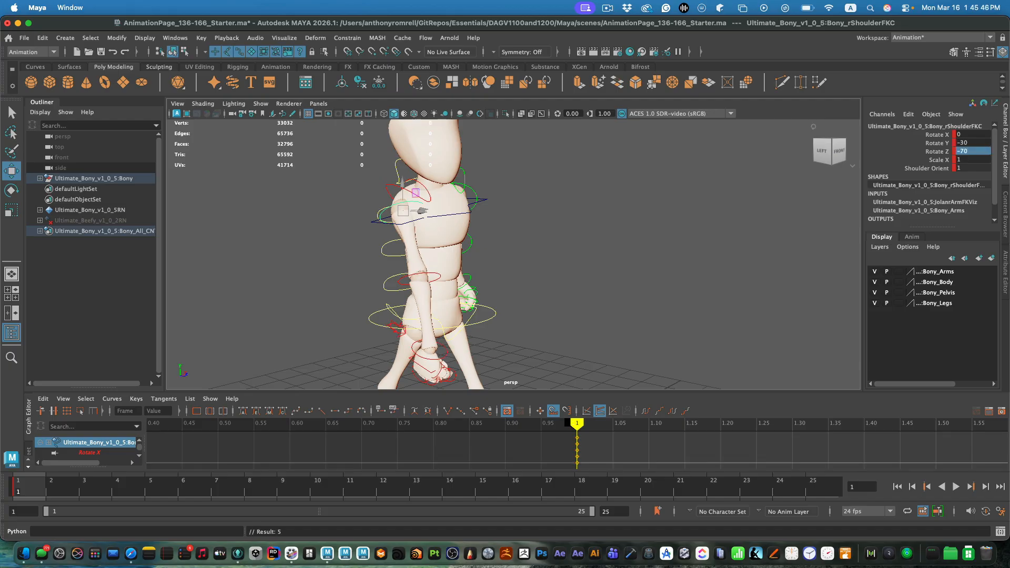
left_click(488, 283)
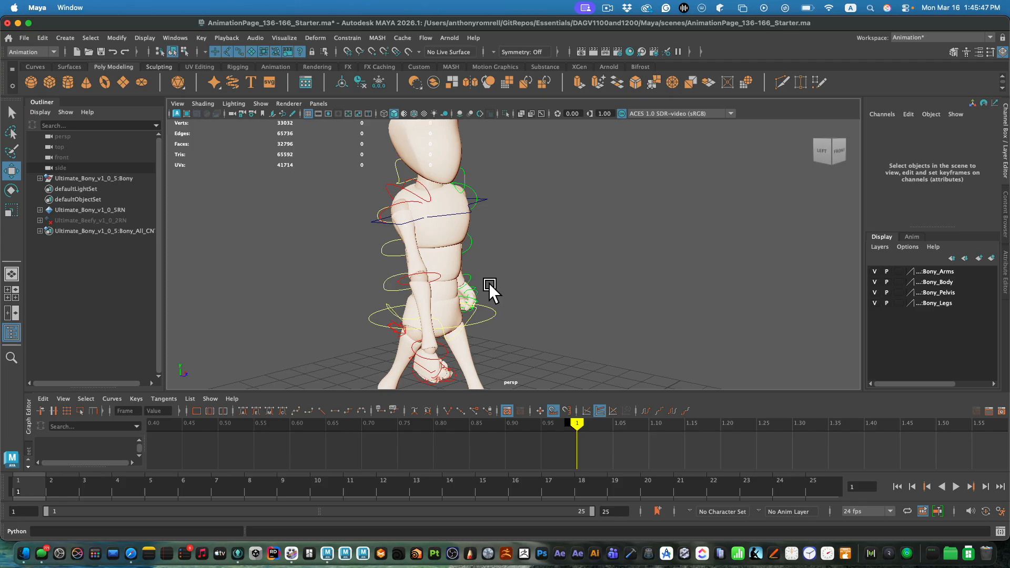
Step: Set the right elbow FK control's Rotate Y to 7 and clear the selection
left_click(444, 278)
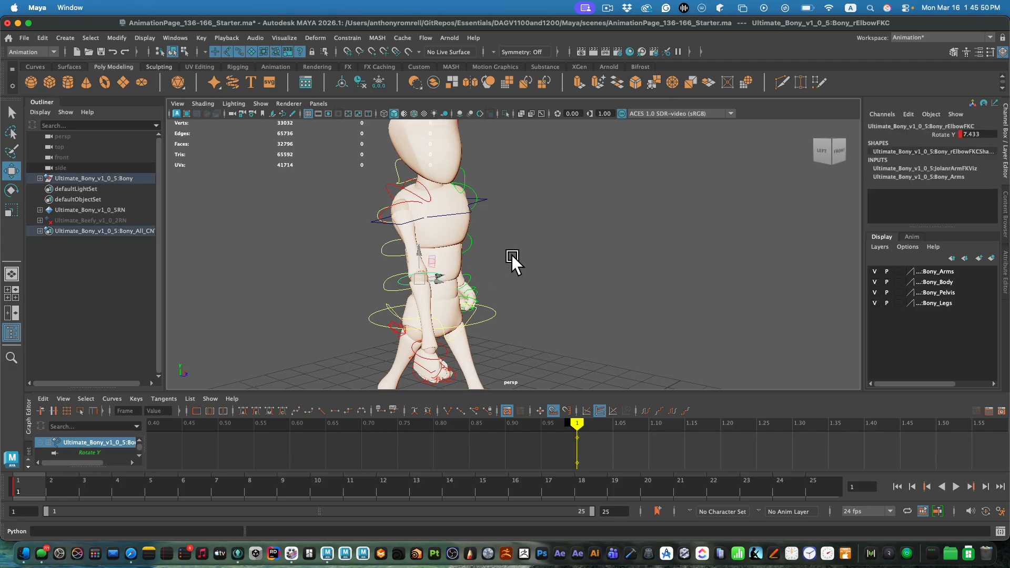
double_click(991, 132)
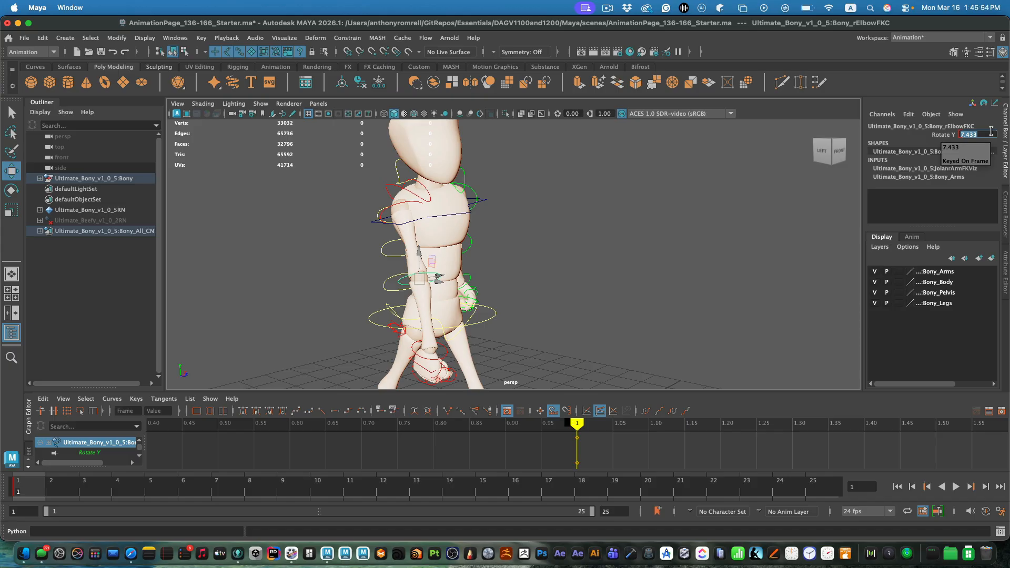
type("7")
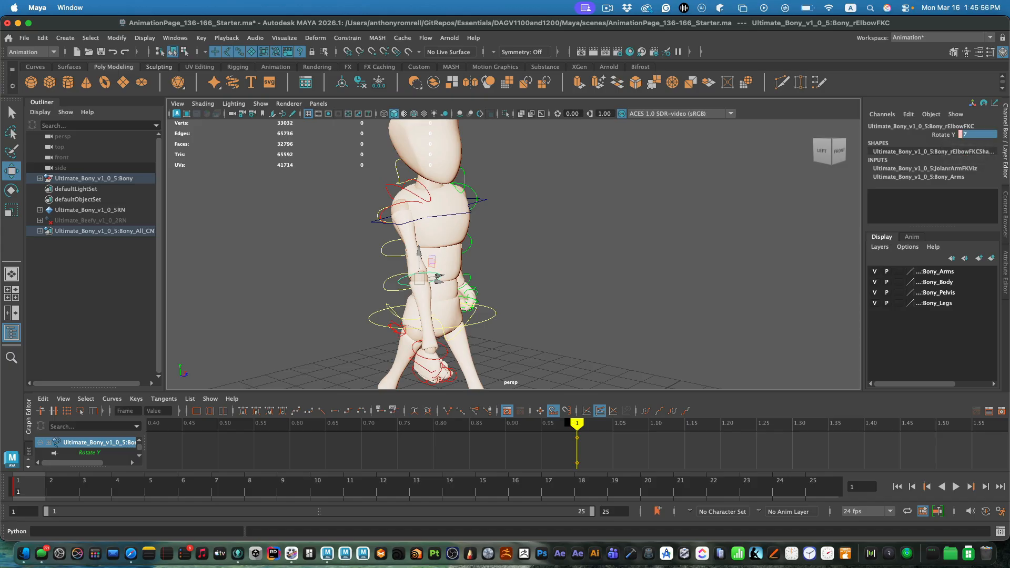
left_click(578, 265)
Step: Set the left shoulder FK control's Rotate Y to 30 and Rotate Z to -70, and key it on frame 1
left_click_drag(579, 265, 431, 188, "alt")
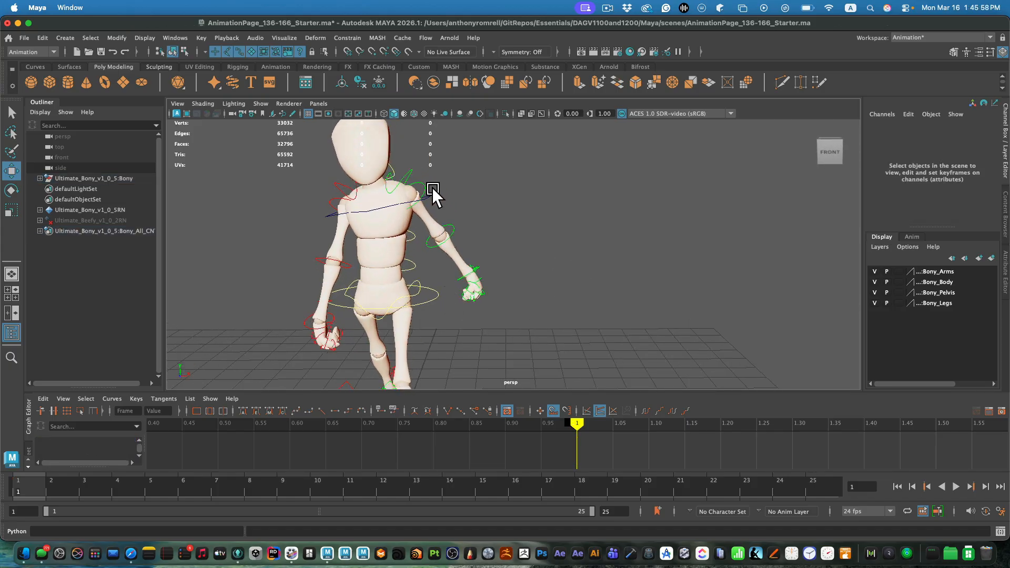
left_click(434, 187)
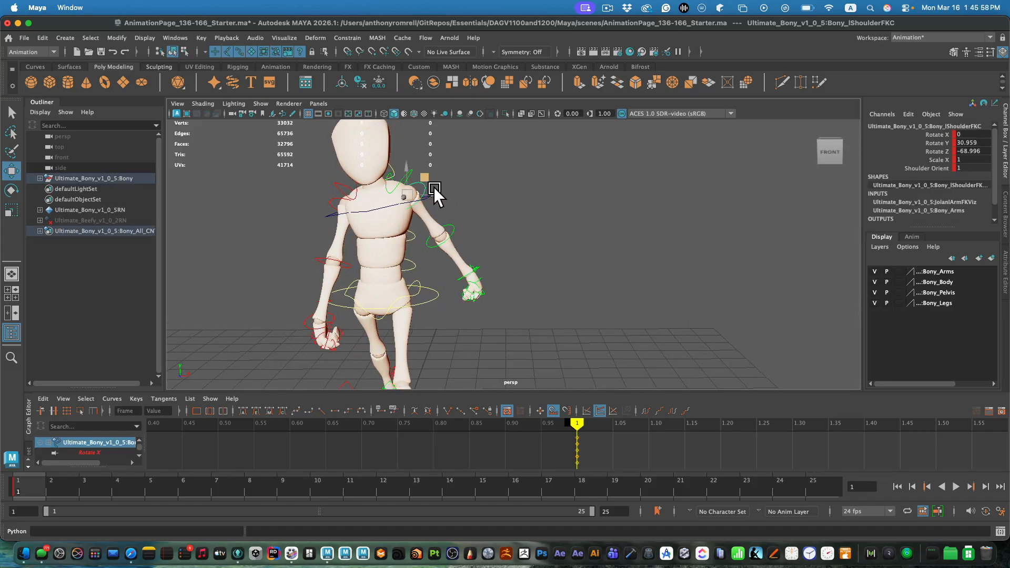
double_click(985, 140)
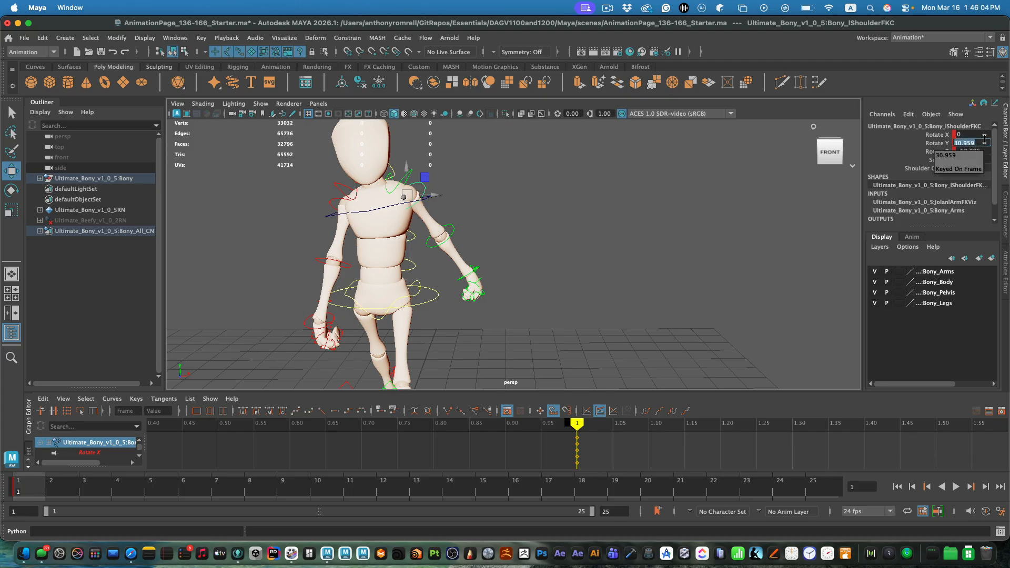
type("30")
key("Return")
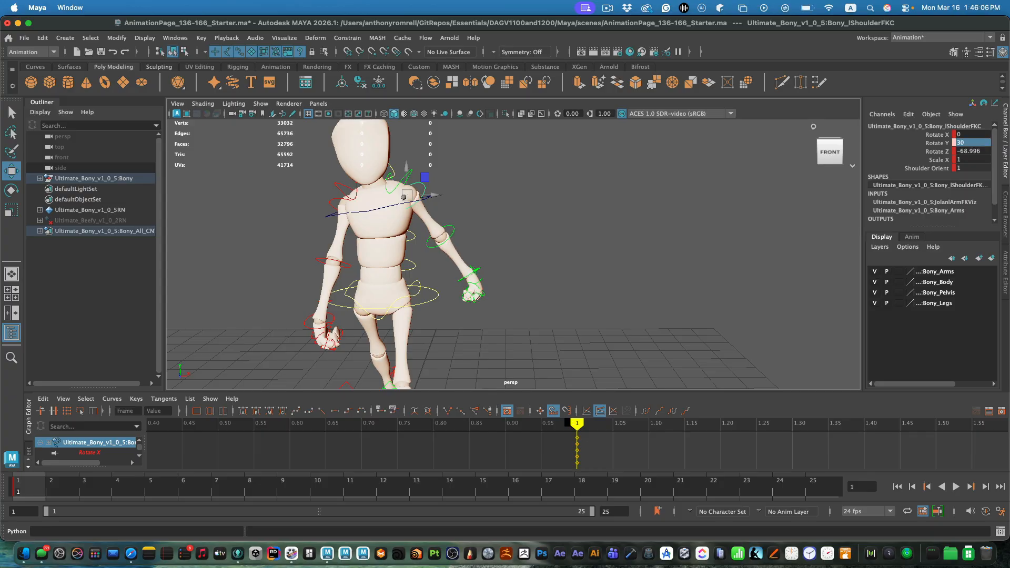
double_click(978, 151)
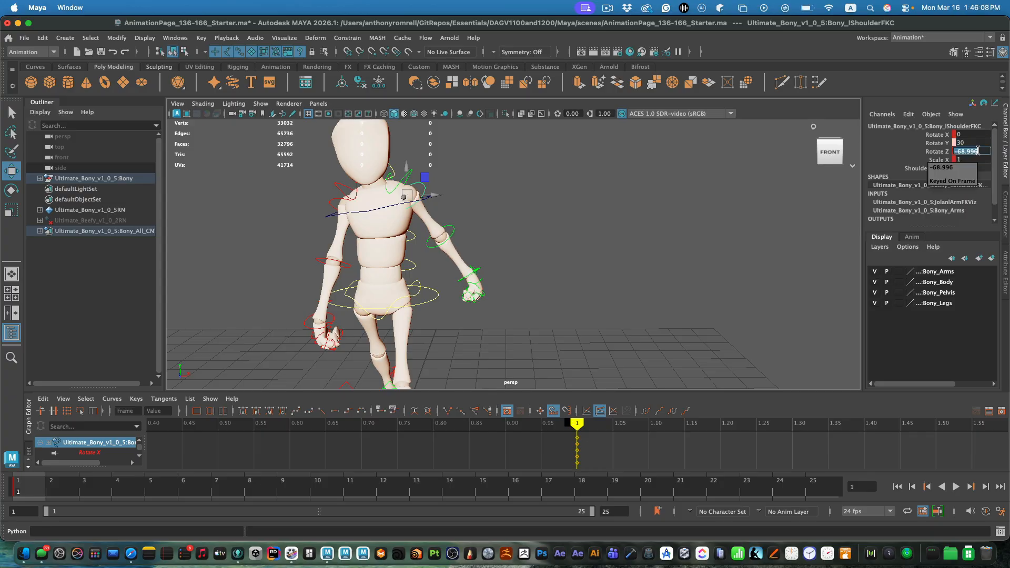
type("-70")
key("Return")
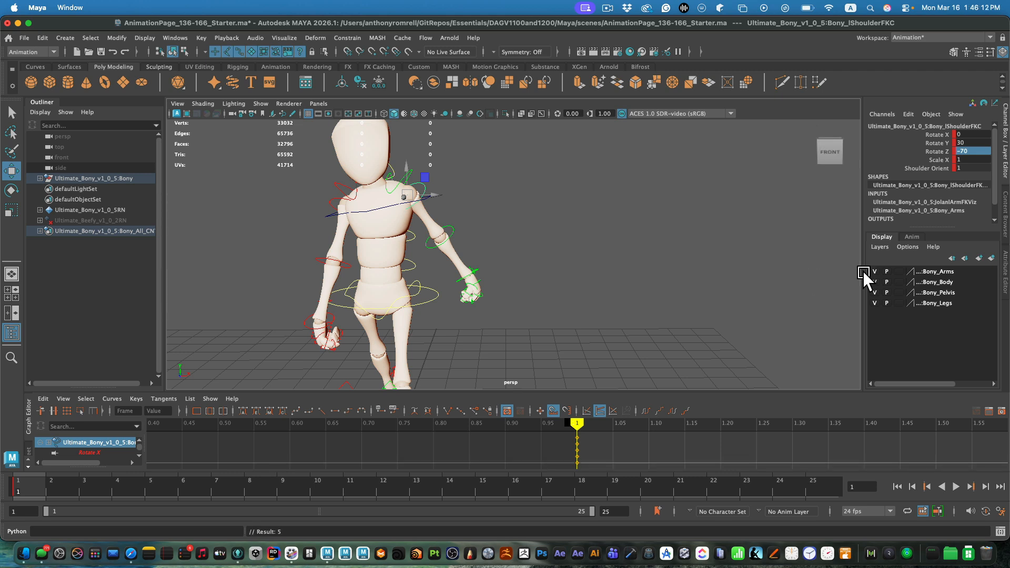
Step: Set the left elbow FK control's Rotate Y to -7
left_click(463, 230)
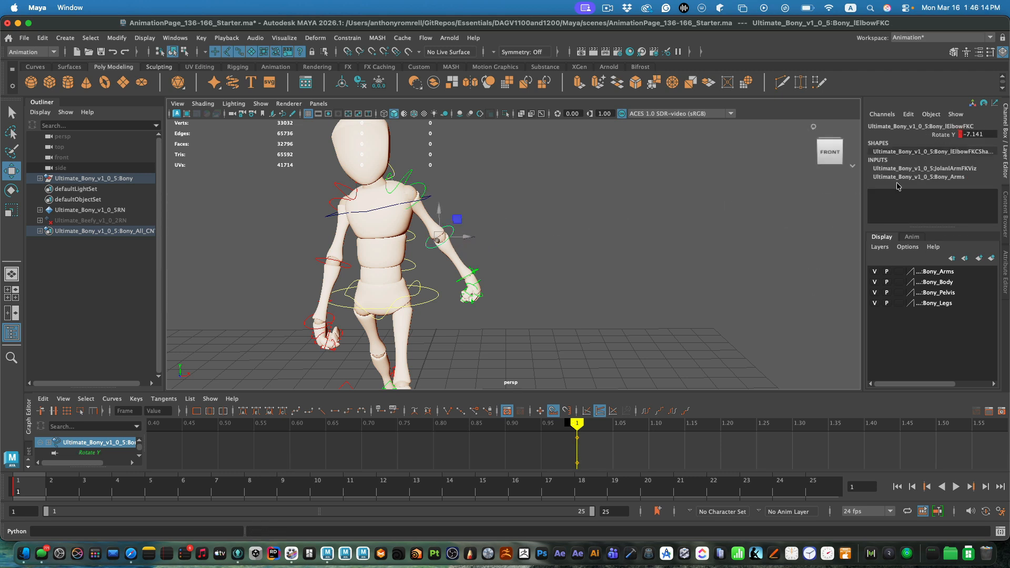
double_click(984, 133)
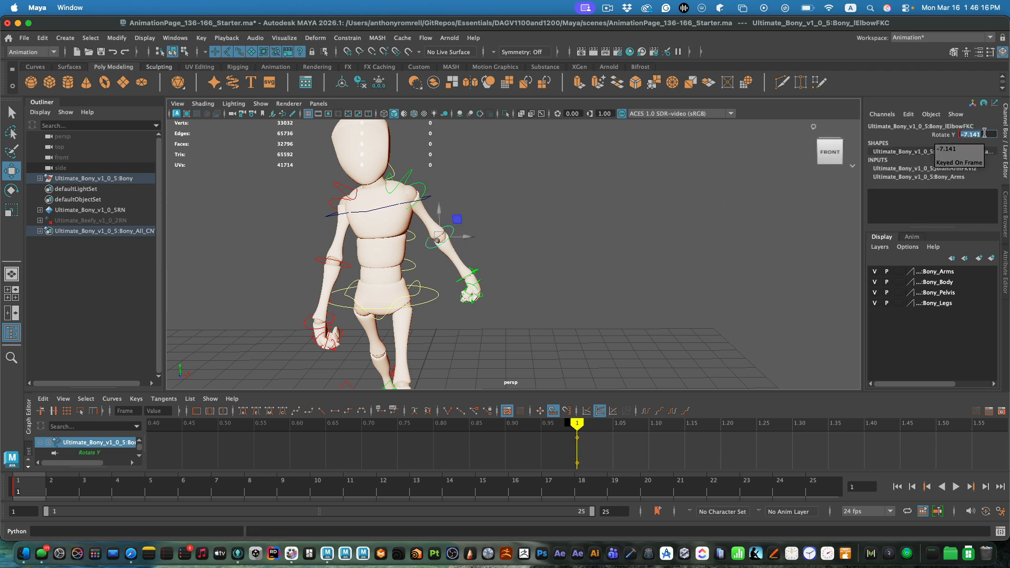
type("-7")
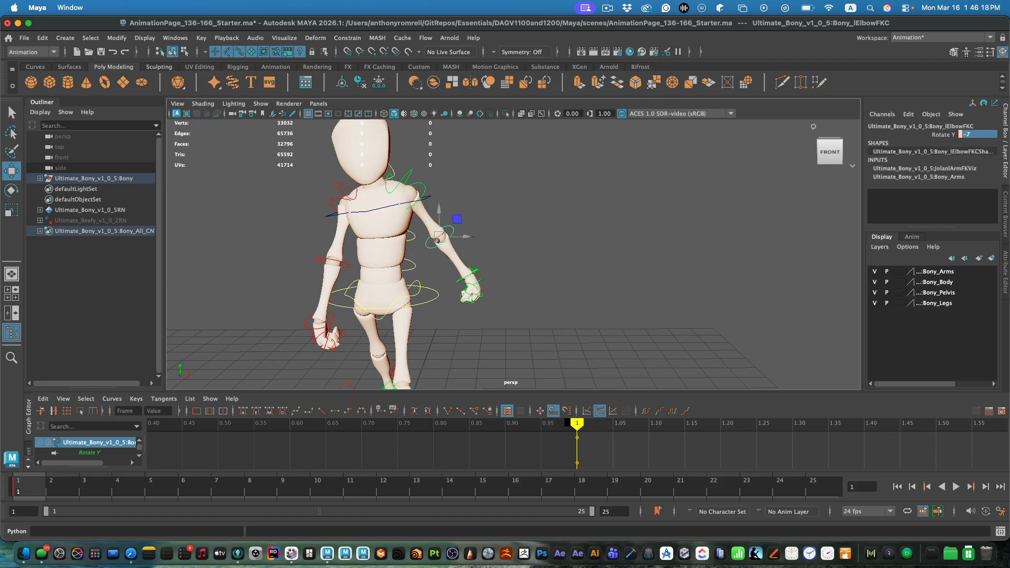
key("Return")
left_click(489, 268)
Step: Set the right wrist FK control's Rotate Y to 40 and Rotate Z to -15
left_click(315, 327)
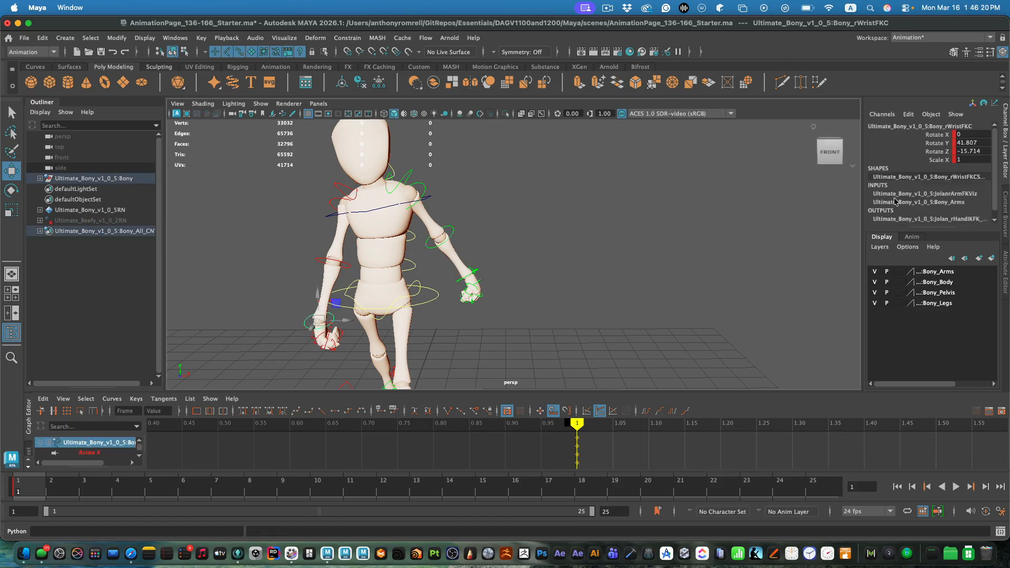
left_click(985, 142)
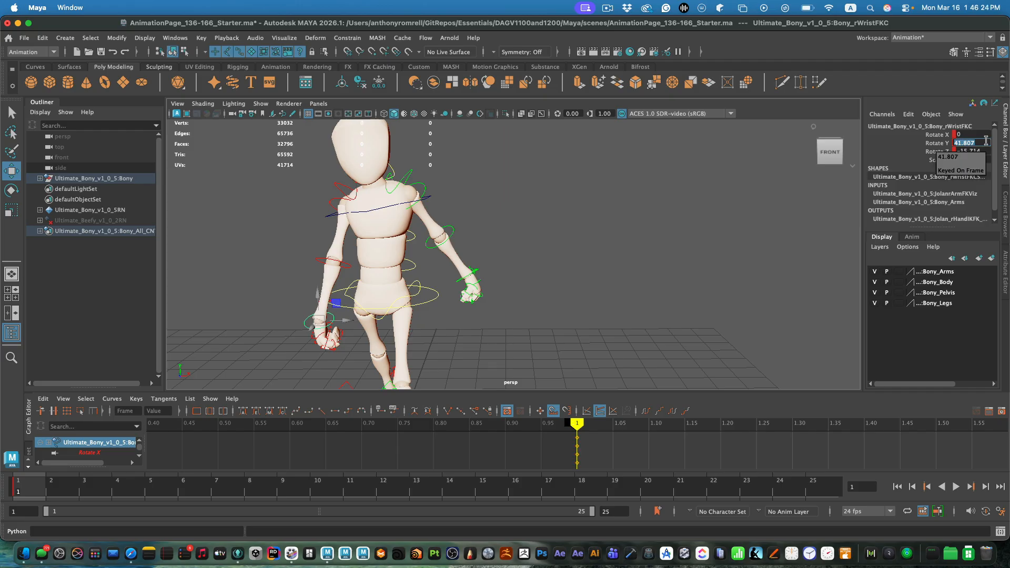
type("40")
key("Tab")
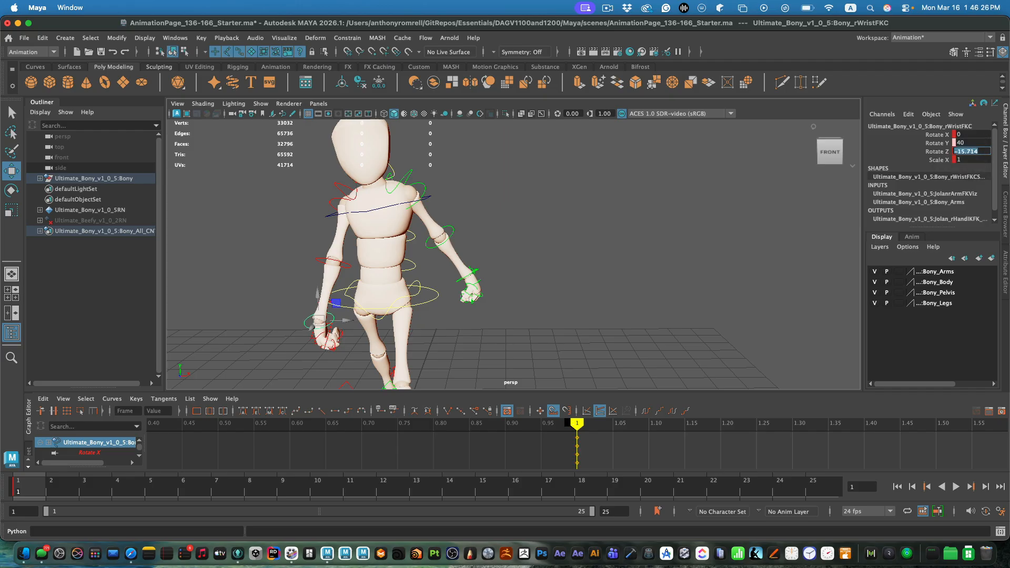
type("-15")
Step: Set the left wrist FK control's Rotate Y to -30 on frame 1
left_click(489, 269)
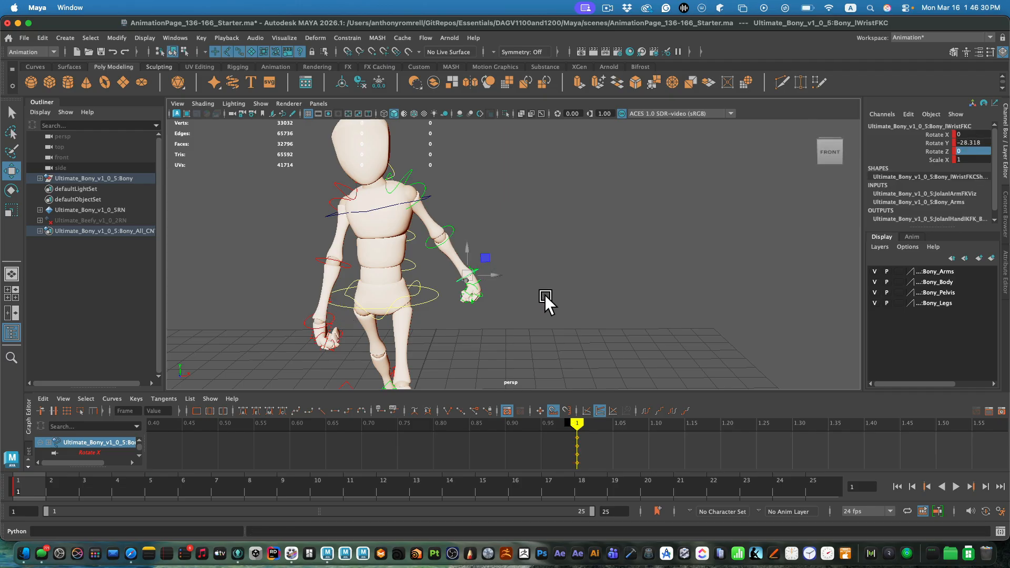
left_click_drag(545, 295, 516, 238, "alt")
left_click(516, 238)
left_click(511, 251)
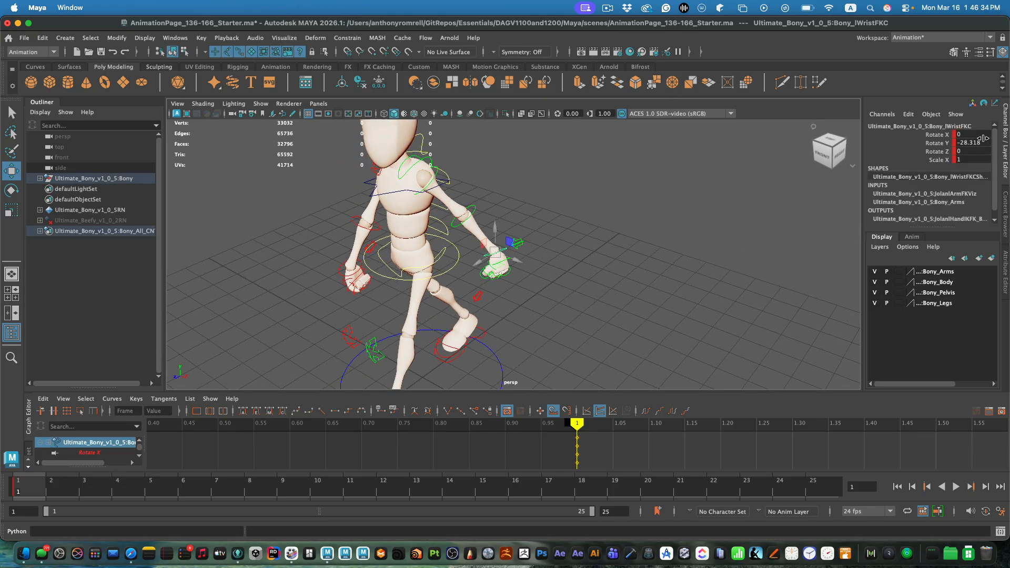
left_click(987, 140)
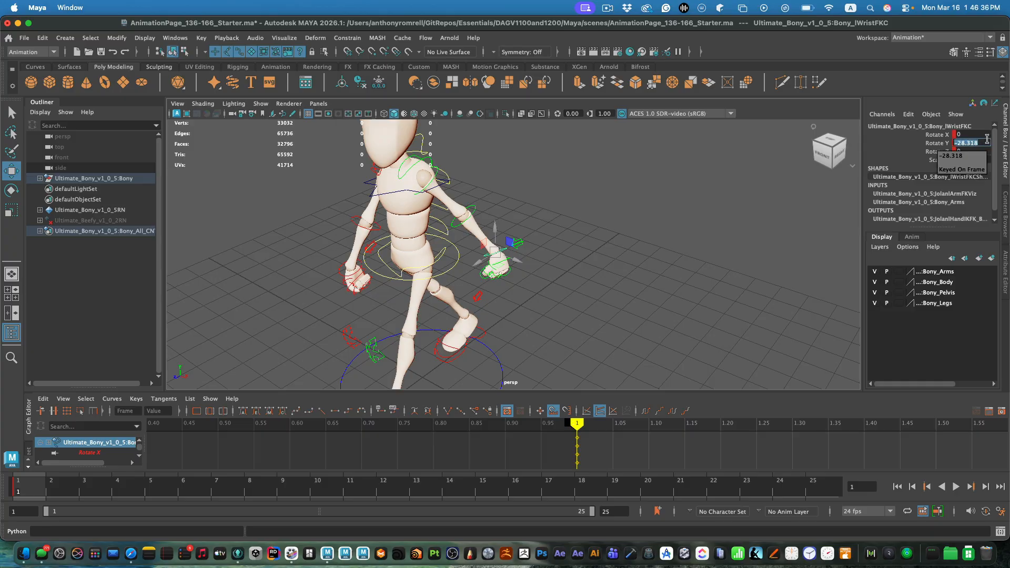
type("-30")
key("Return")
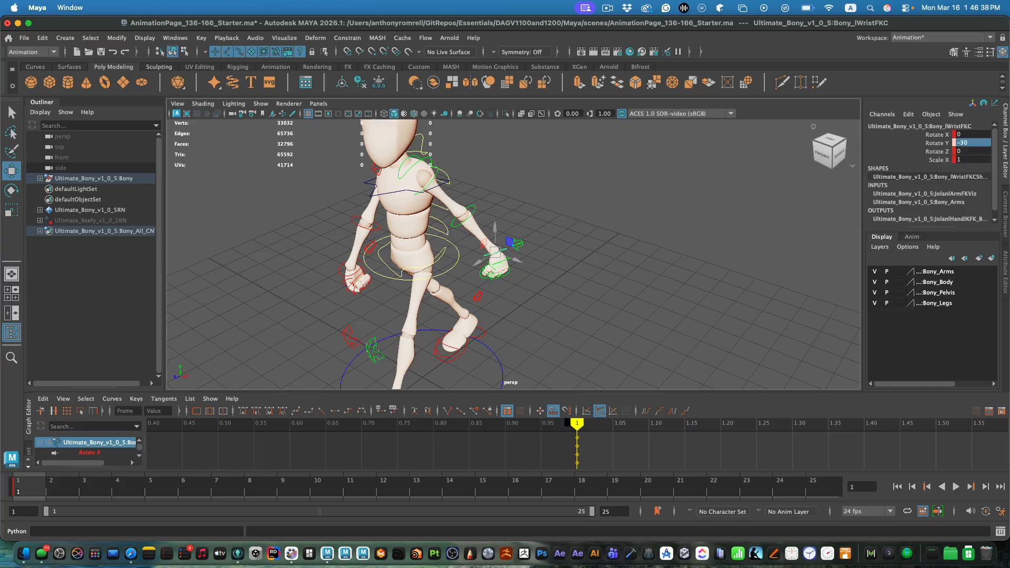
Step: Clear the selection and save the scene
left_click(544, 302)
left_click_drag(544, 302, 554, 260, "alt")
key("super+s")
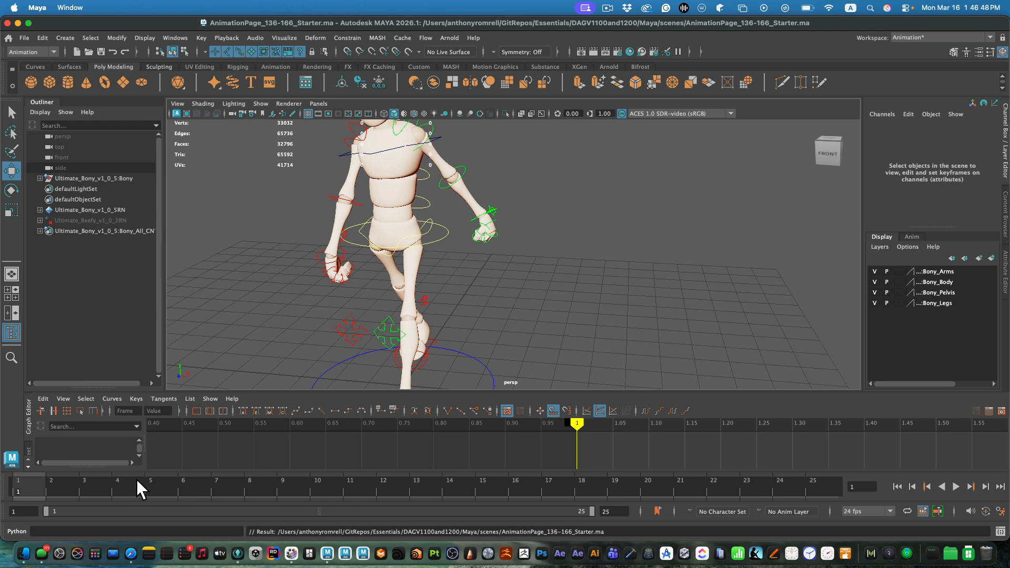
Step: On frame 13, set the left foot IK control's Translate X to 0 and key it, and return to frame 1
mouse_move(533, 242)
left_mouse_down("alt")
mouse_move(575, 281)
mouse_move(596, 280)
mouse_move(517, 272)
mouse_move(543, 238)
mouse_move(557, 259)
mouse_move(540, 257)
left_mouse_up("alt")
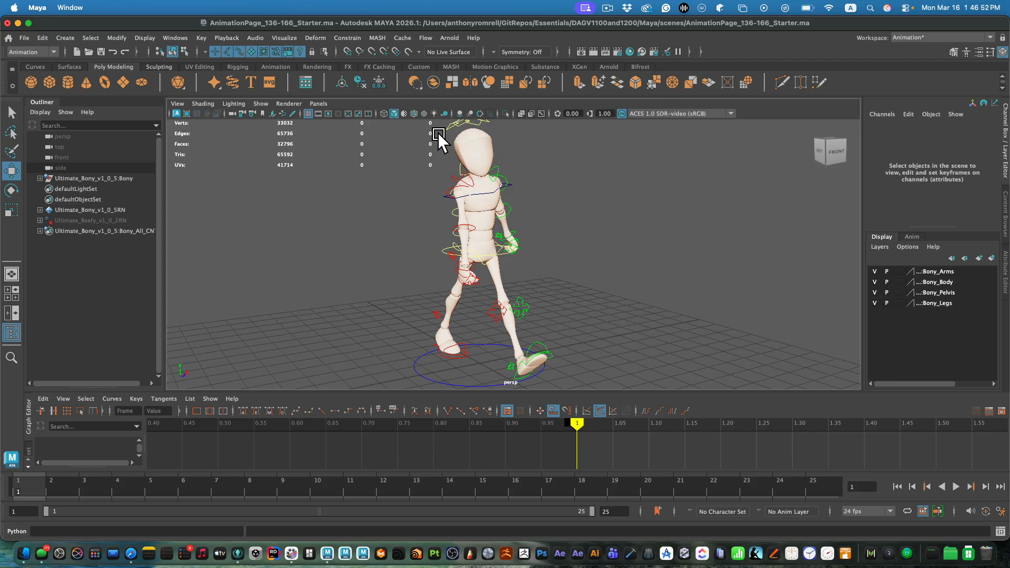
left_click_drag(564, 223, 545, 238, "alt")
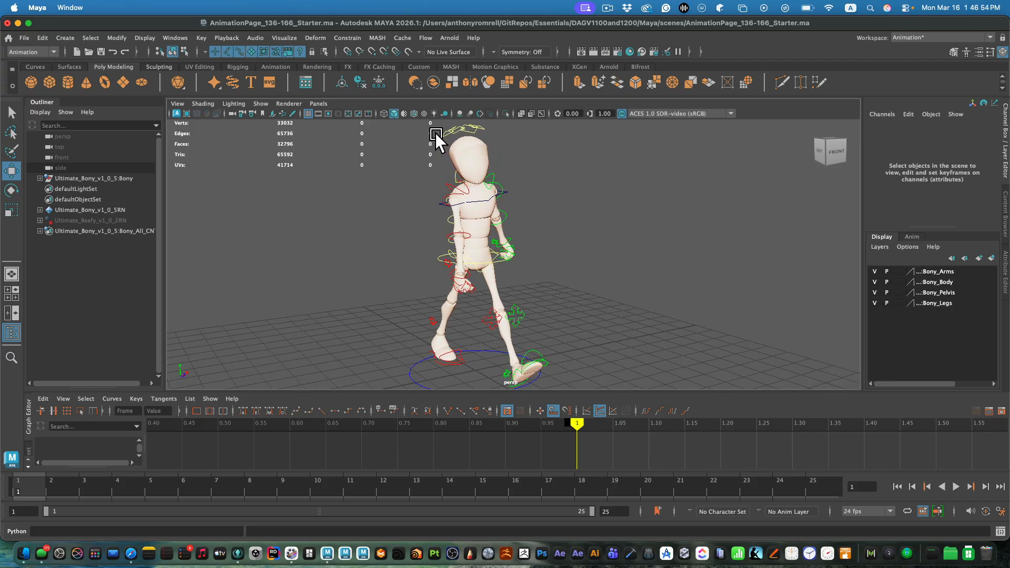
left_click(439, 494)
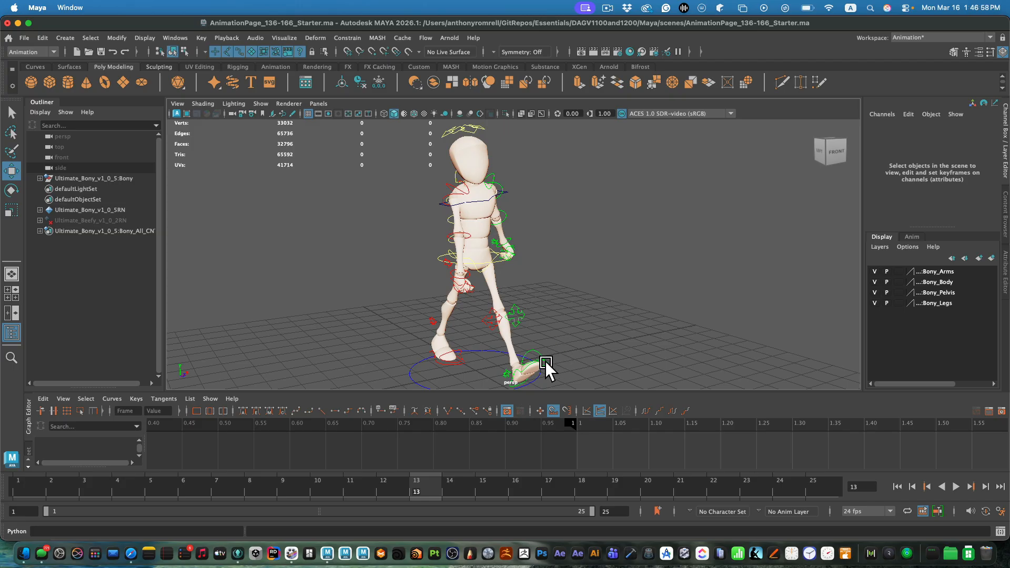
left_click(535, 384)
left_click(577, 365)
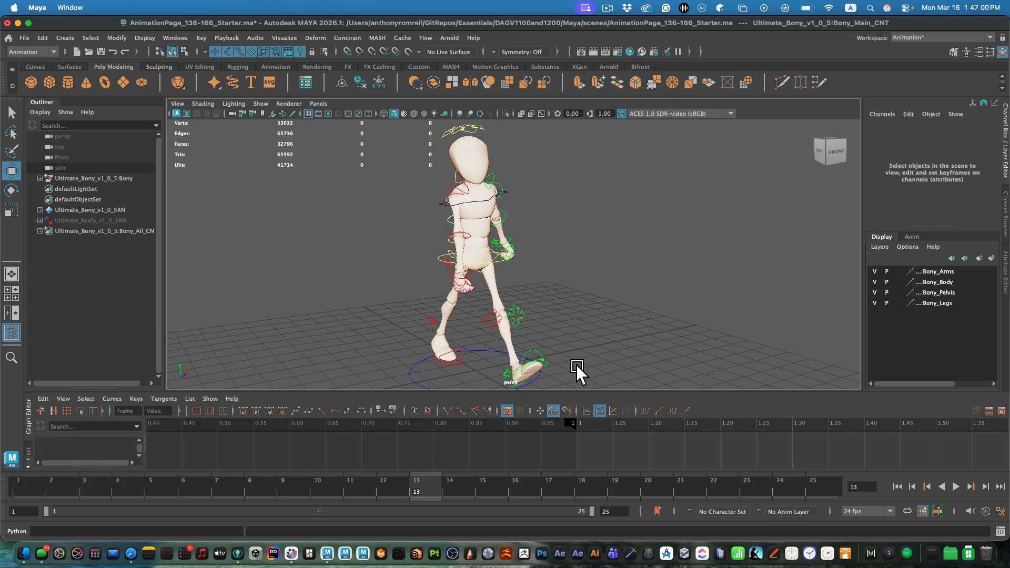
middle_click_drag(561, 358, 570, 308, "alt")
left_click(533, 332)
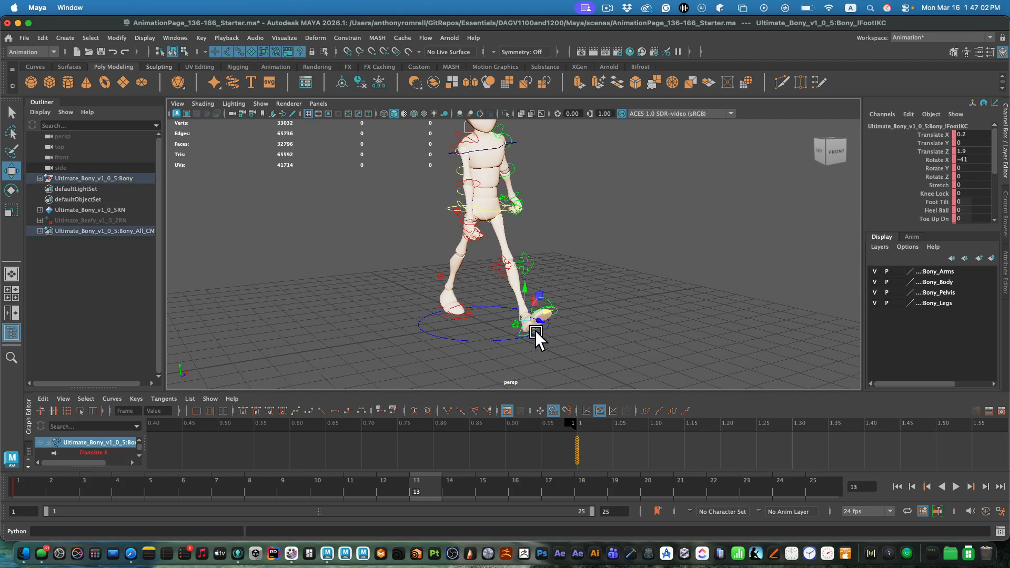
key("q")
right_click_drag(554, 333, 633, 317, "alt")
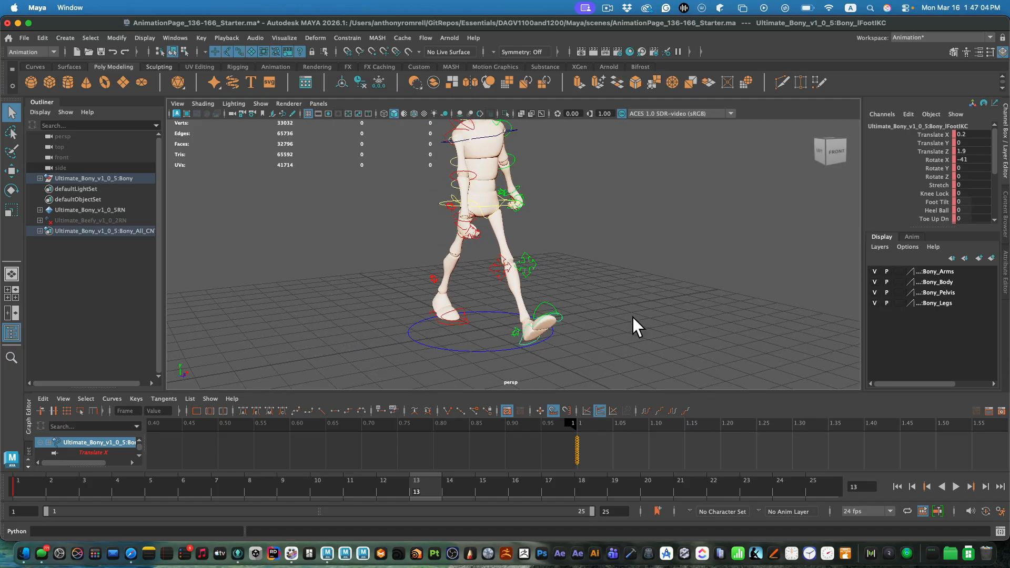
double_click(986, 132)
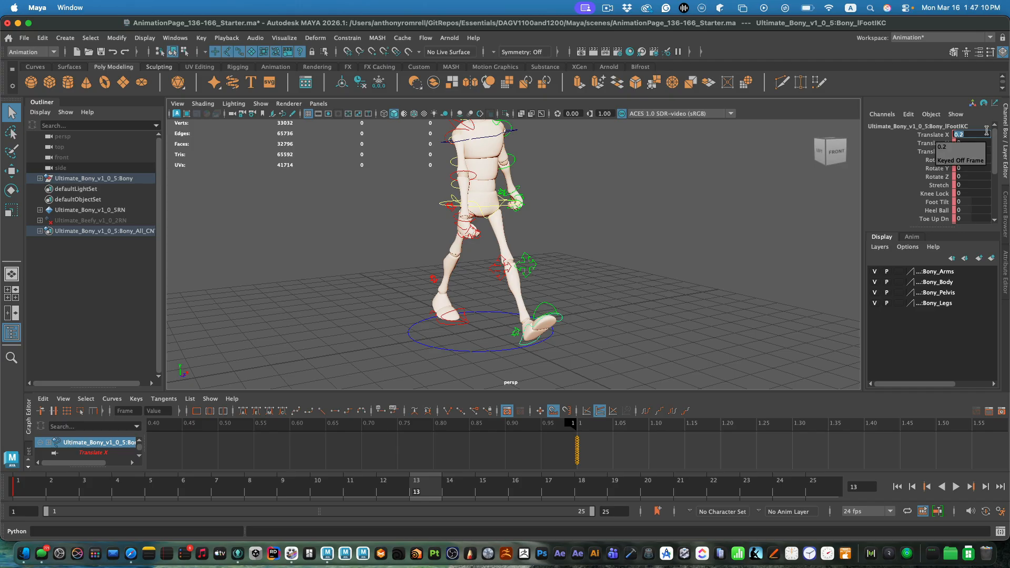
type("0")
key("Return")
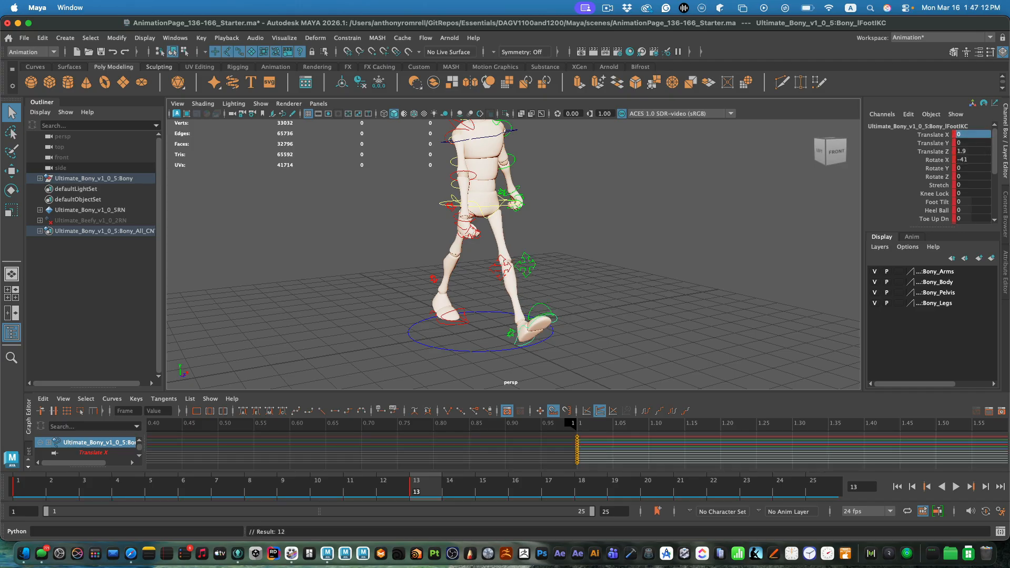
left_click(34, 490)
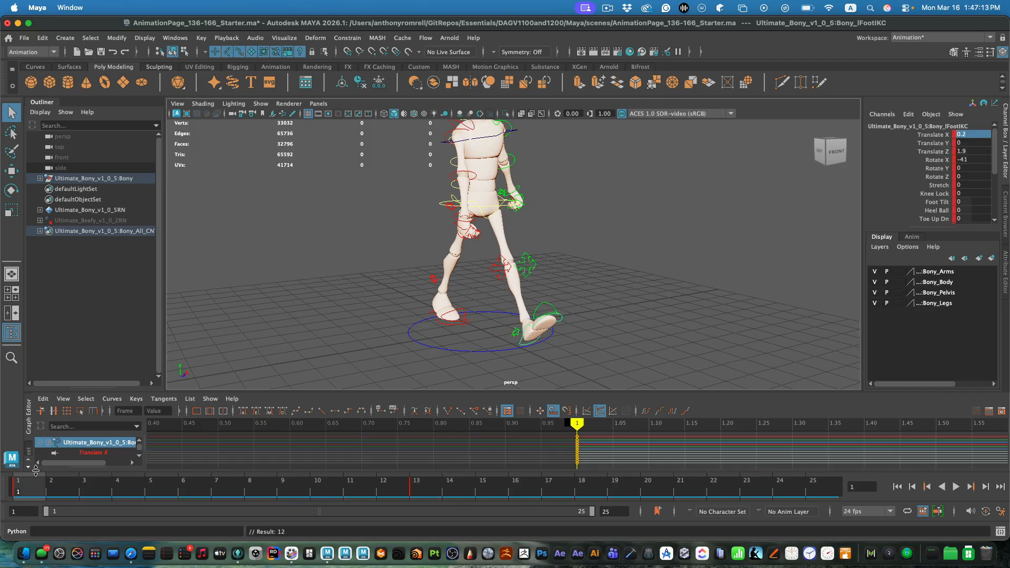
Step: Set the left foot IK control's Translate X to 0 on frame 1 and move to frame 13
double_click(971, 135)
type("0")
key("Return")
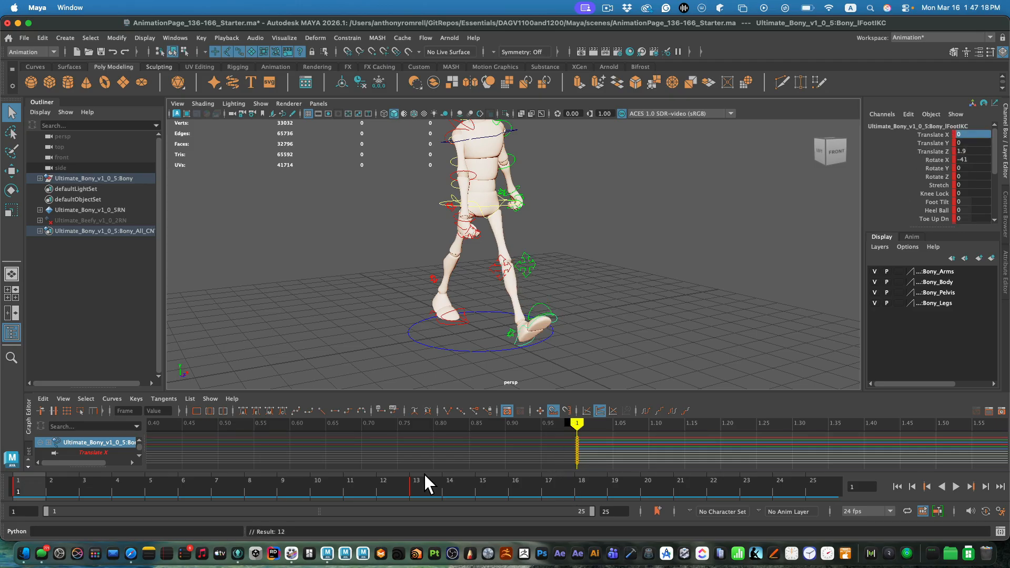
left_click(424, 490)
Step: Try the left foot IK control's Rotate X at 41 on frame 13, and undo that change
double_click(977, 149)
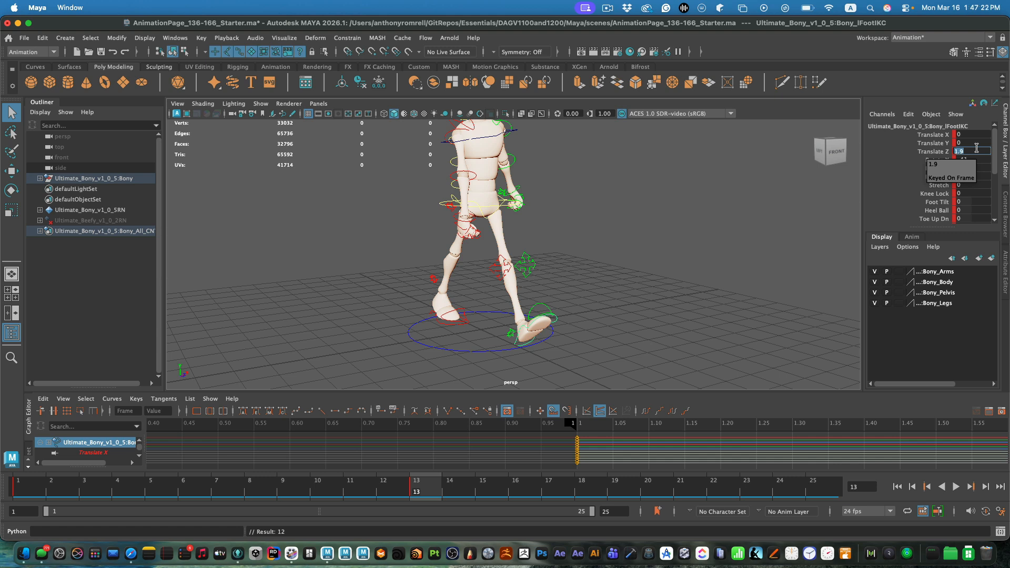
left_click(980, 149)
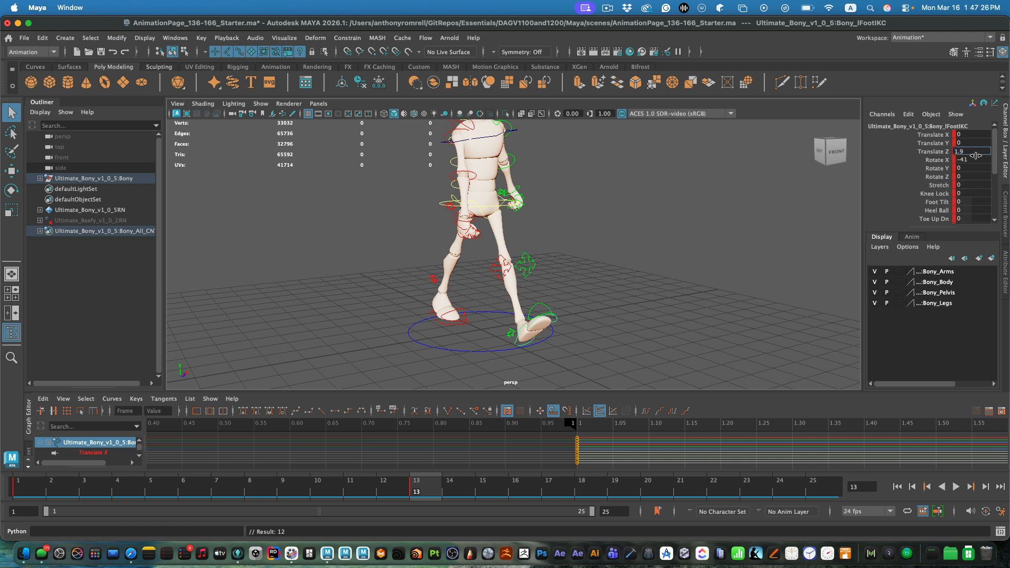
left_click(974, 158)
key("Left")
key("Return")
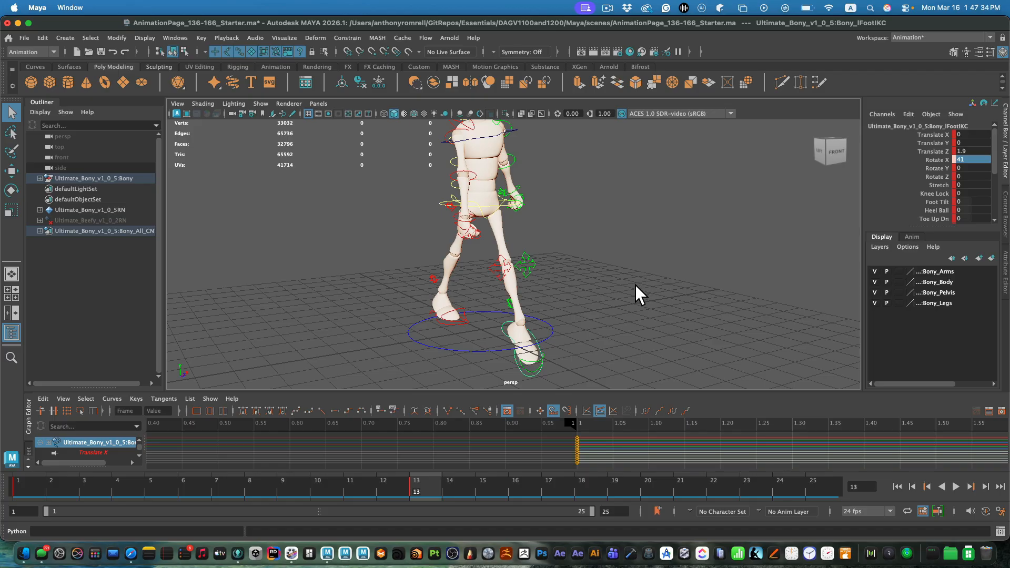
key("super+z")
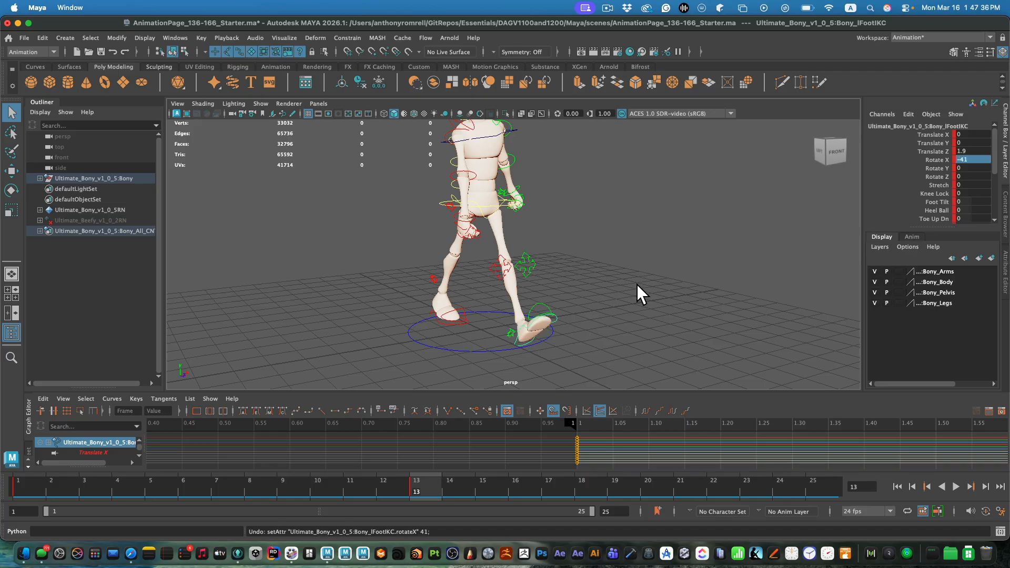
Step: Set the left foot IK control's Rotate X to 0 so the foot lies flat on frame 13
left_click(977, 154)
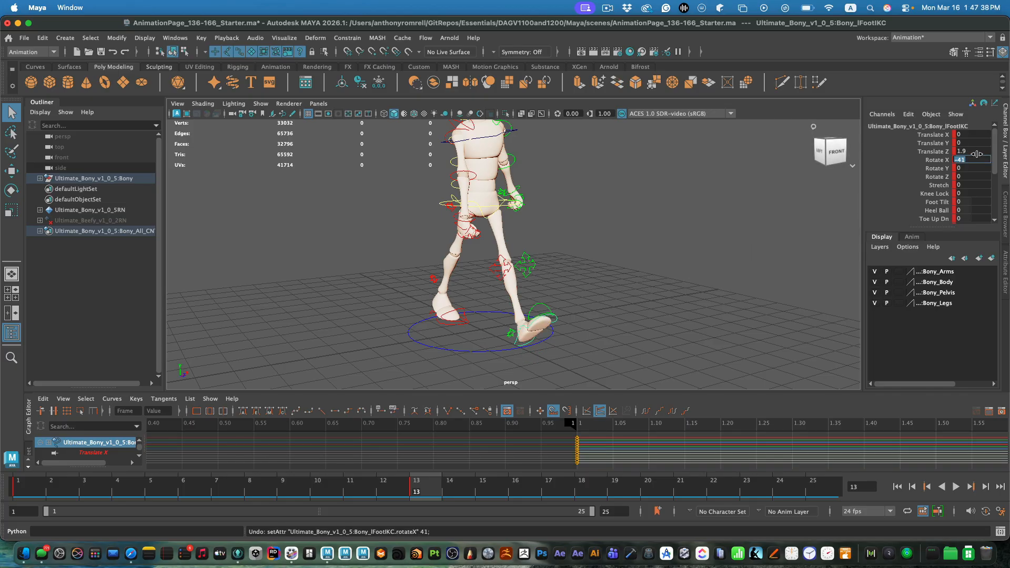
type("0")
key("Return")
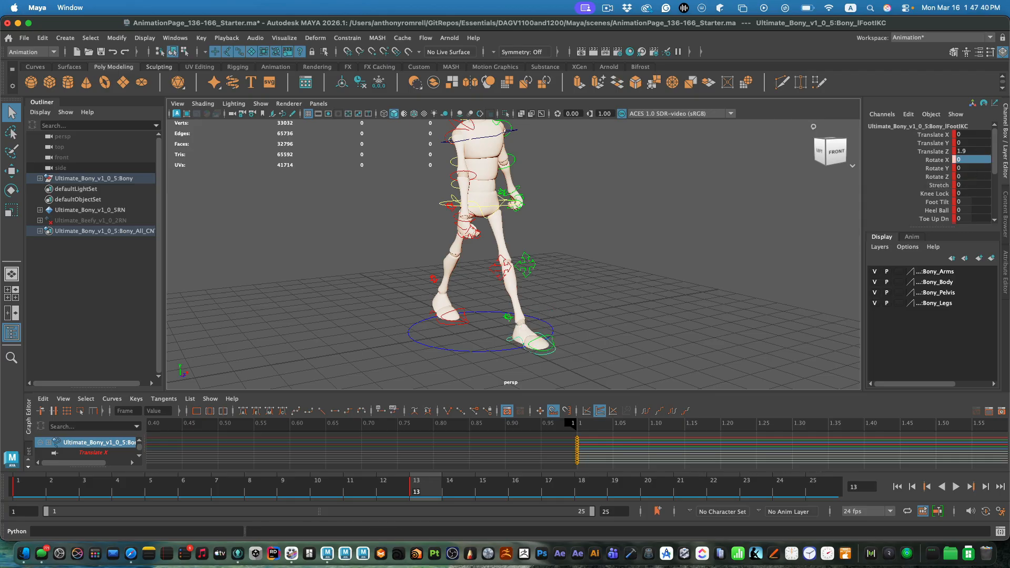
Step: Set the left foot IK control's Translate Z to -1.9 and slide the foot back to about -2.44, next to the right foot
left_click(973, 151)
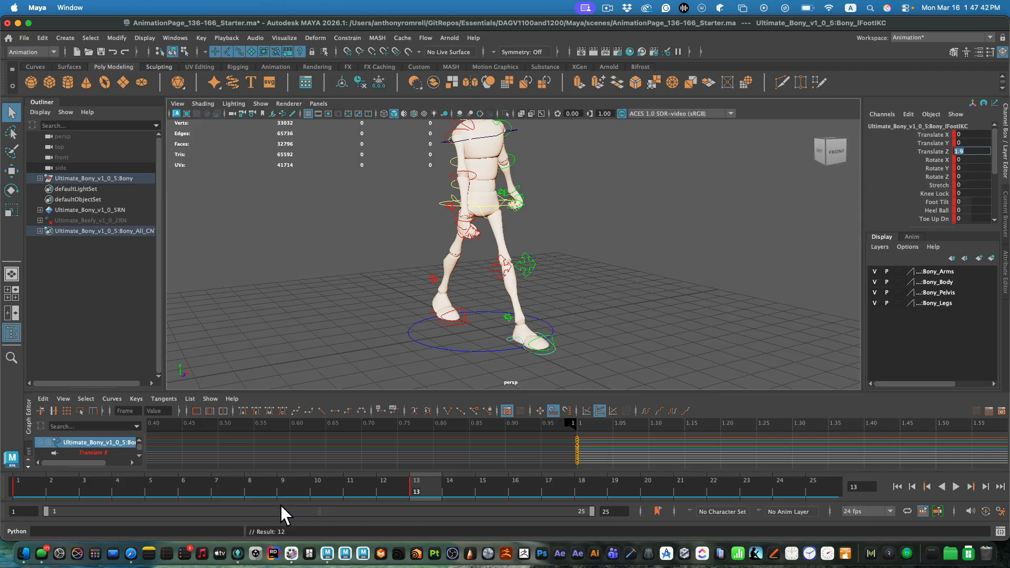
key("Left")
type("-")
key("Return")
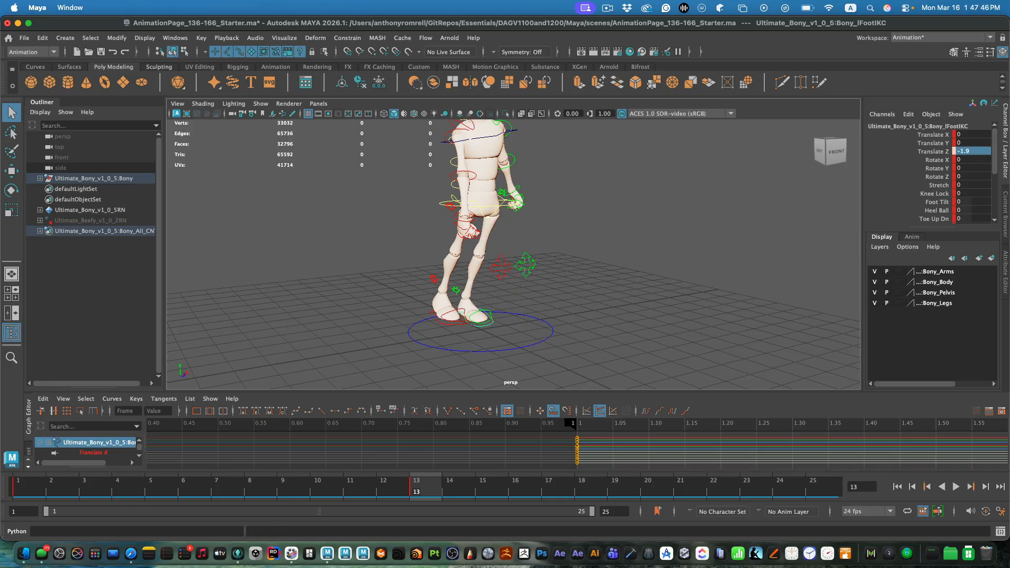
left_click_drag(563, 340, 625, 317, "alt")
key("w")
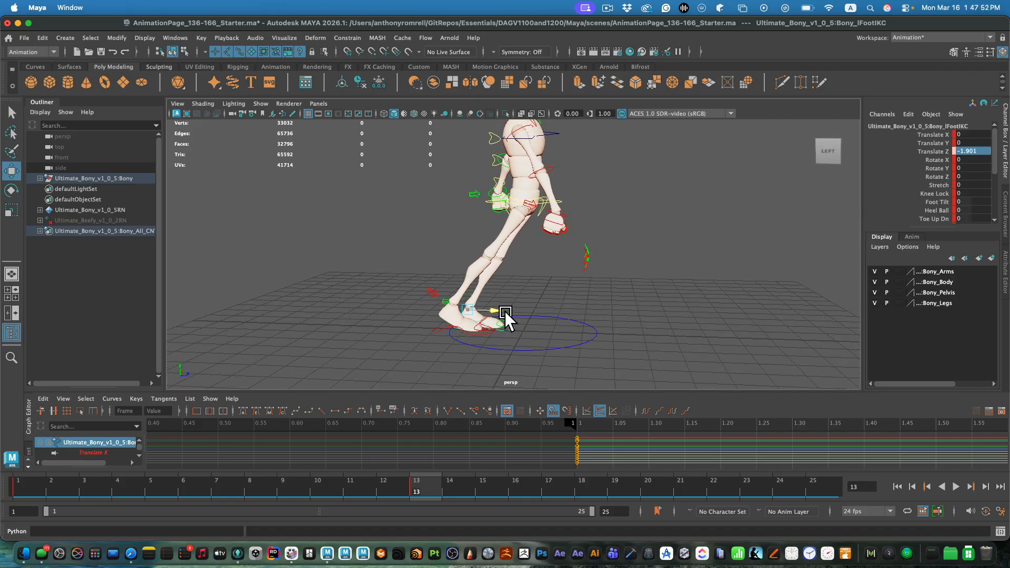
left_click_drag(504, 311, 491, 321)
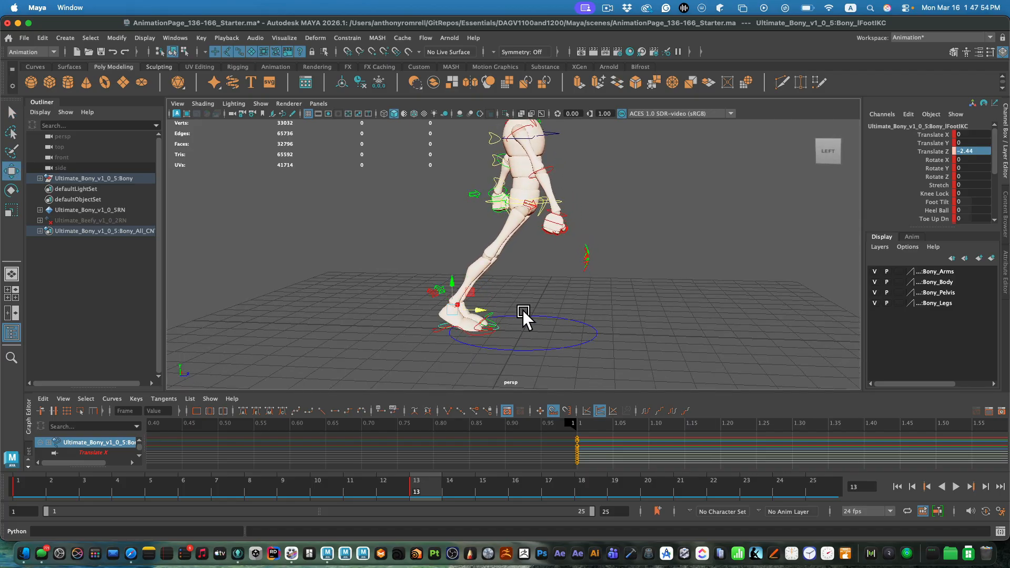
Step: Check the right foot IK control's Translate Z, and set the left foot IK control's Translate Z to -2.5
left_click(501, 330)
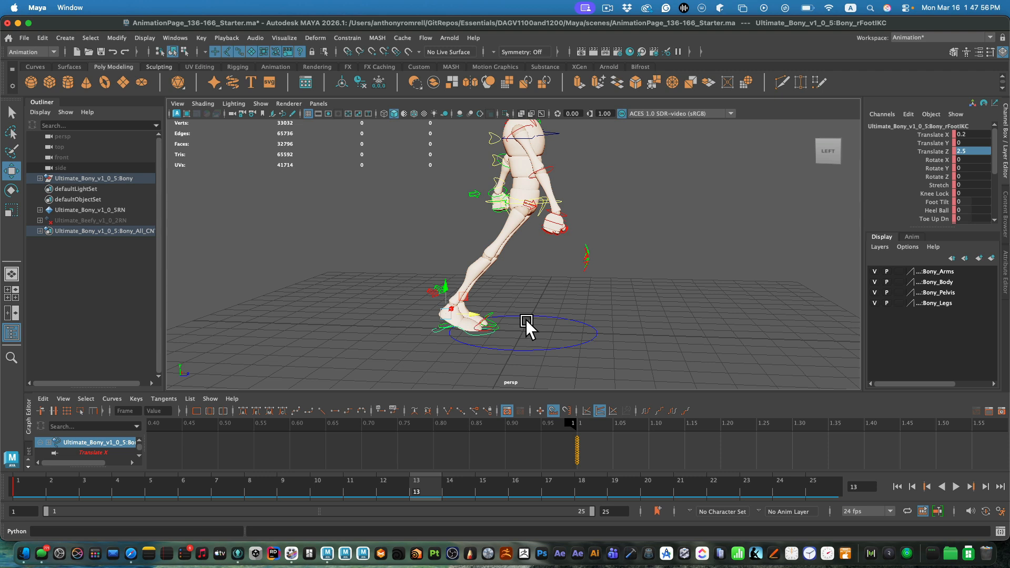
left_click(577, 290)
left_click(511, 327)
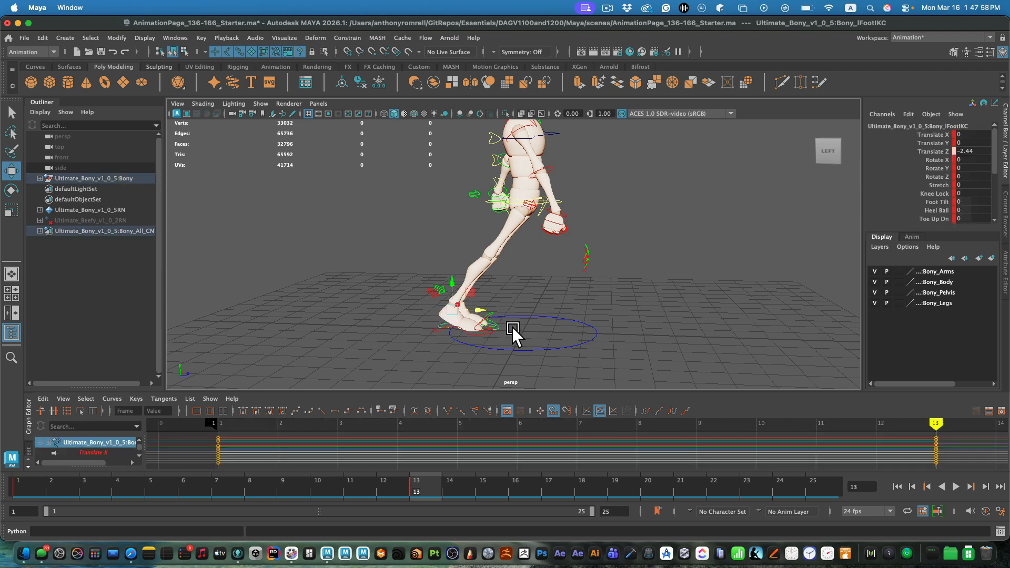
left_click(973, 151)
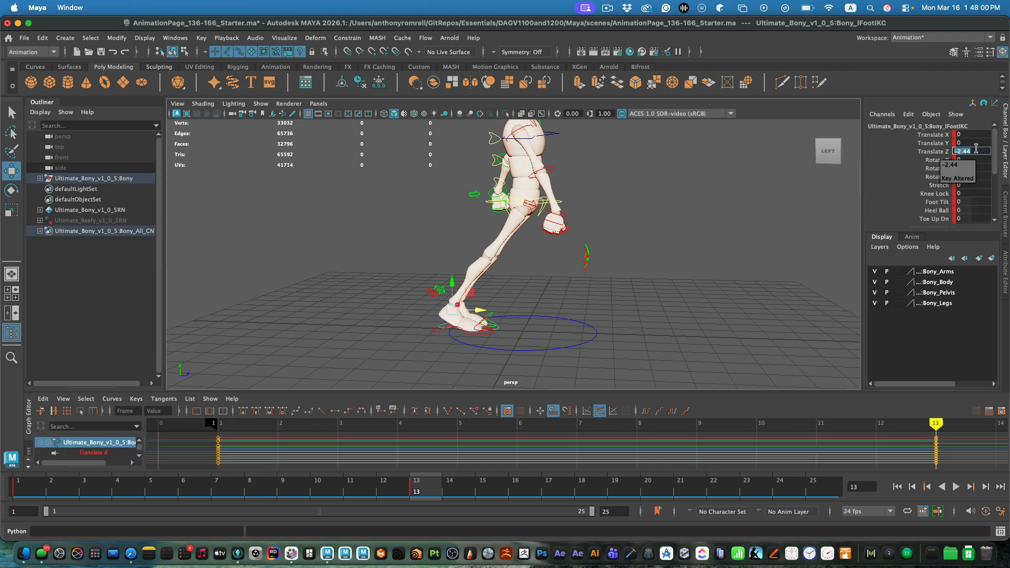
type("-")
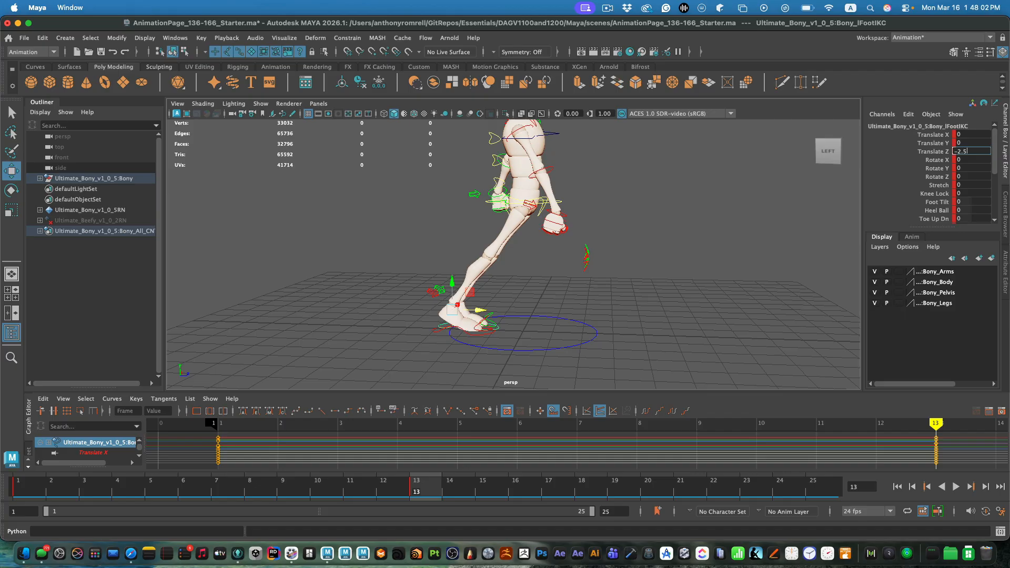
type("2.5")
key("Return")
Step: Set the right foot IK control's Translate Z to -1.9 on frame 13 to bring that foot forward
left_click(495, 334)
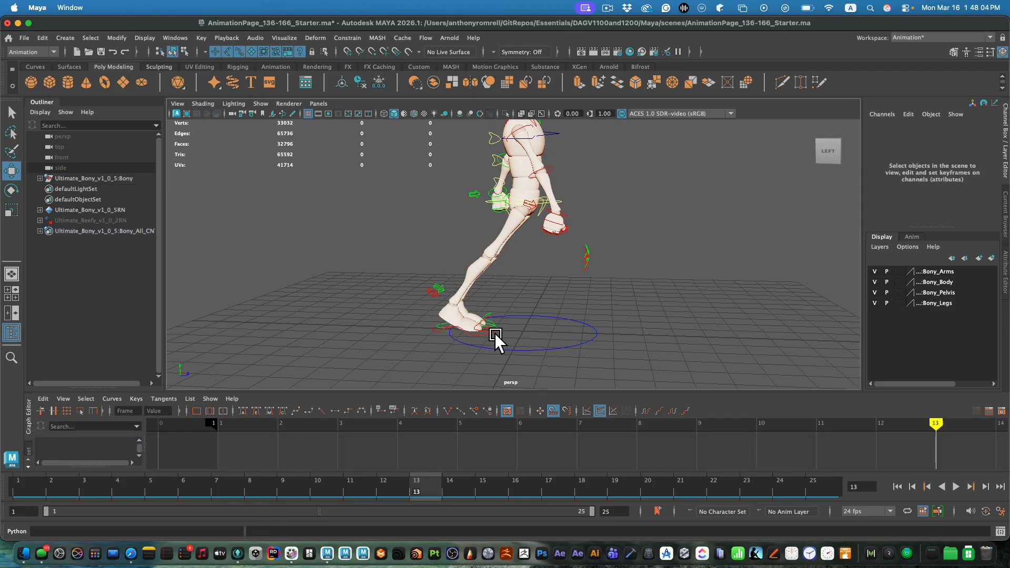
left_click(507, 327)
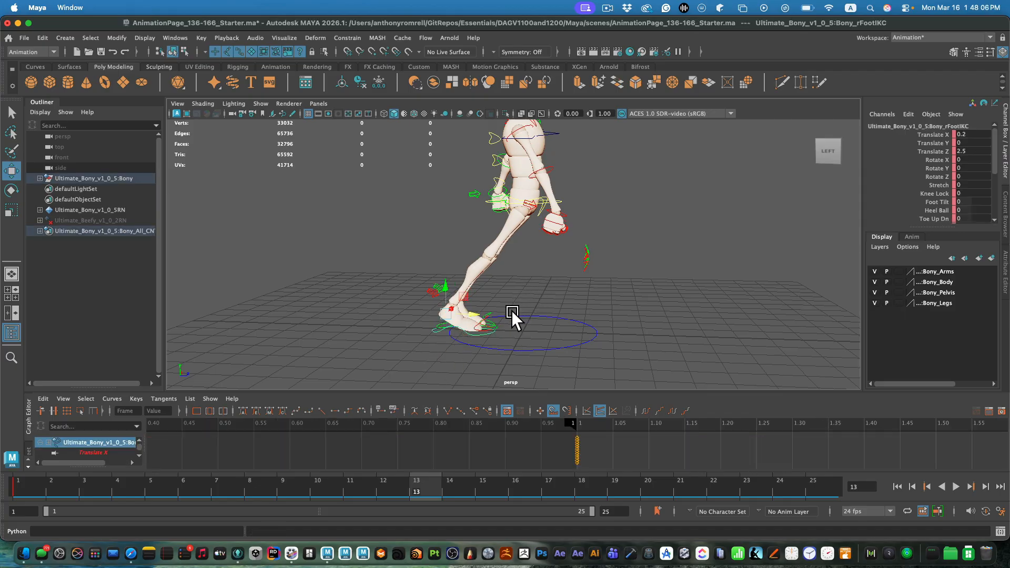
left_click(981, 151)
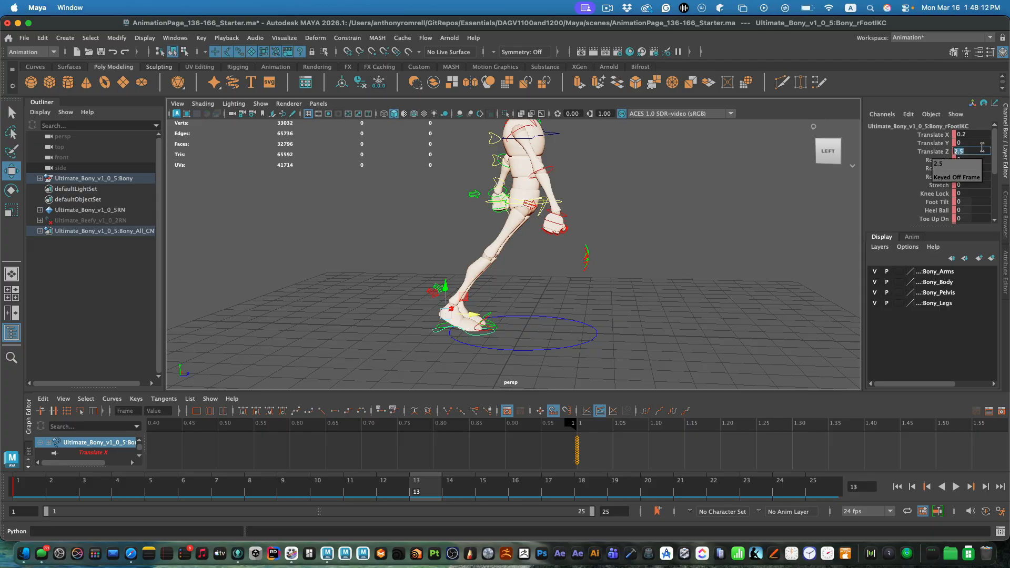
type("-")
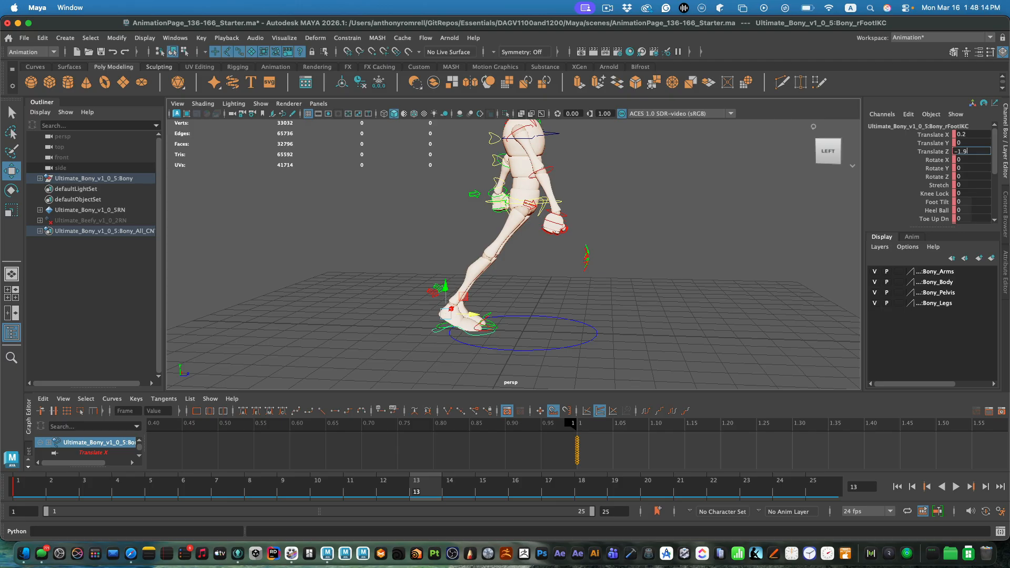
type("1.9")
key("Return")
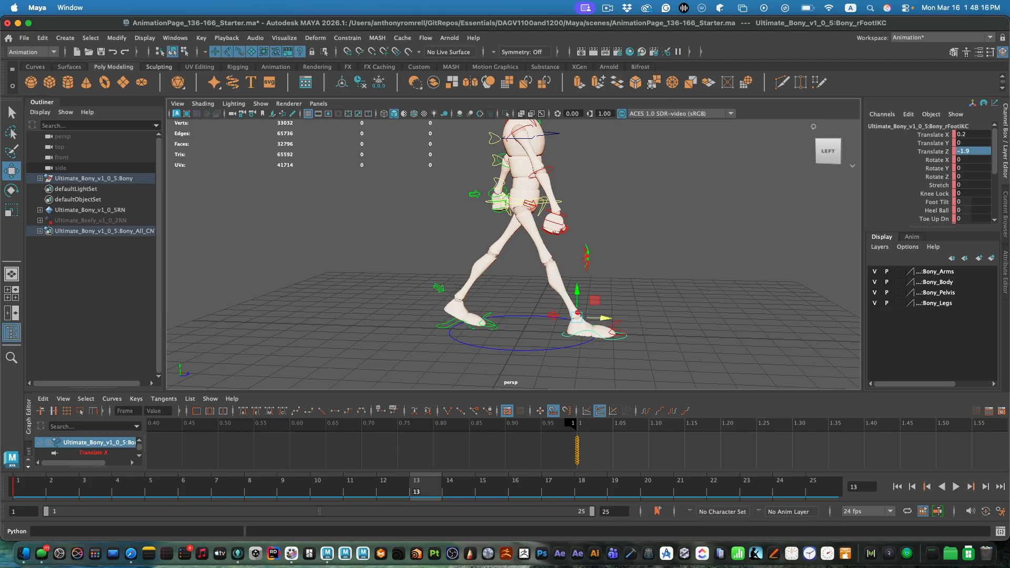
Step: Set the right foot IK control's Rotate X to -41, key it on frame 13, and clear the selection
left_click(974, 158)
type("41")
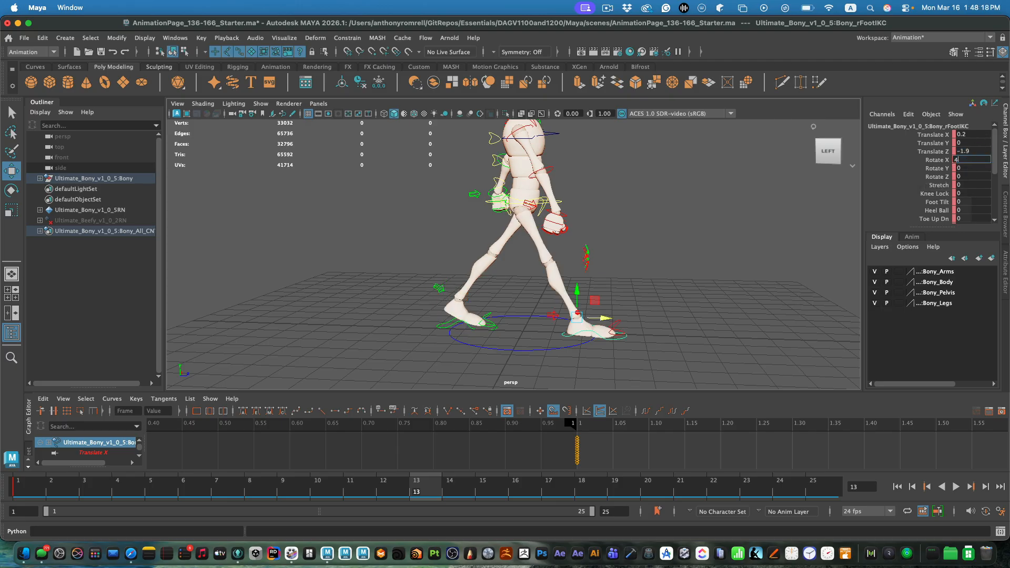
key("Return")
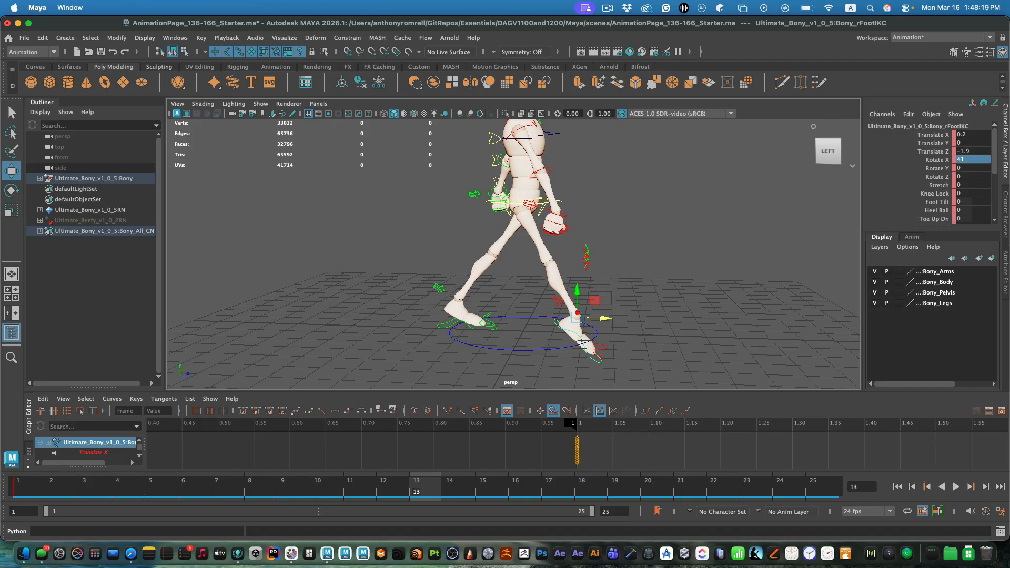
left_click(970, 158)
type("-")
key("Return")
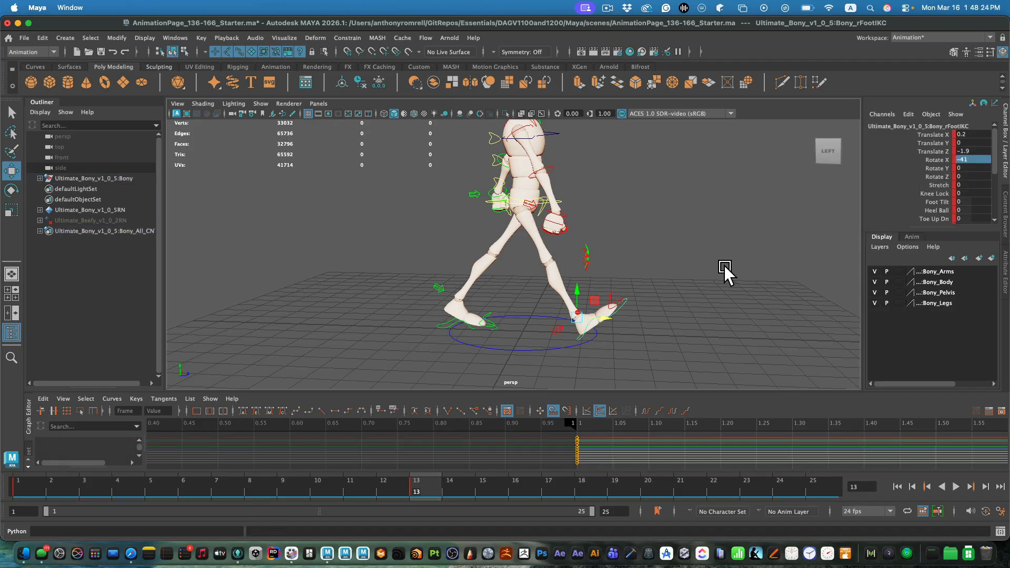
left_click(724, 266)
Step: Set the root control's Rotate Y to 3 and key it on frame 13
scroll(618, 280, "up", 4)
left_click_drag(624, 288, 564, 267, "alt")
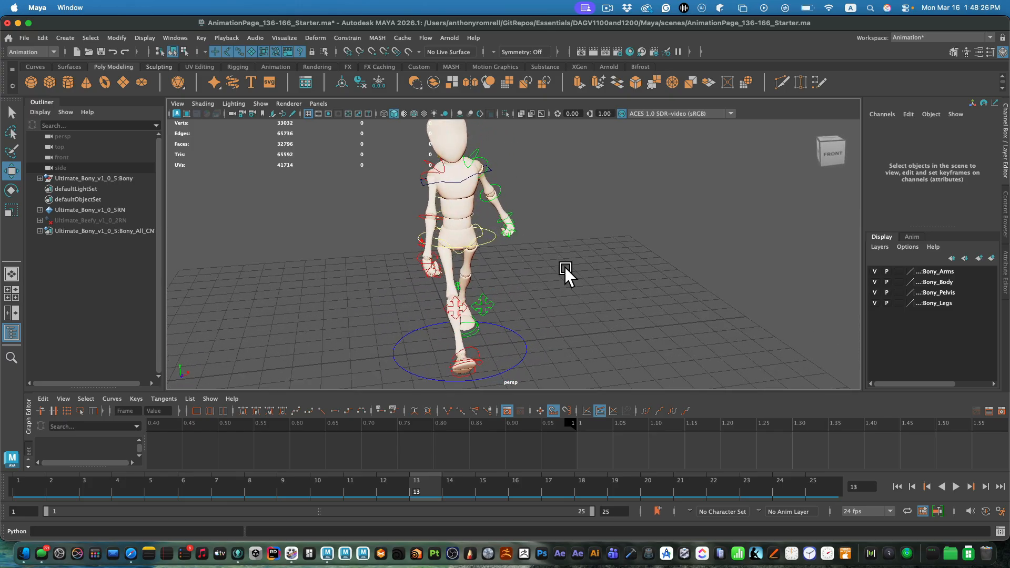
left_click(477, 179)
left_click(567, 225)
left_click(490, 236)
left_click(502, 242)
left_click(493, 245)
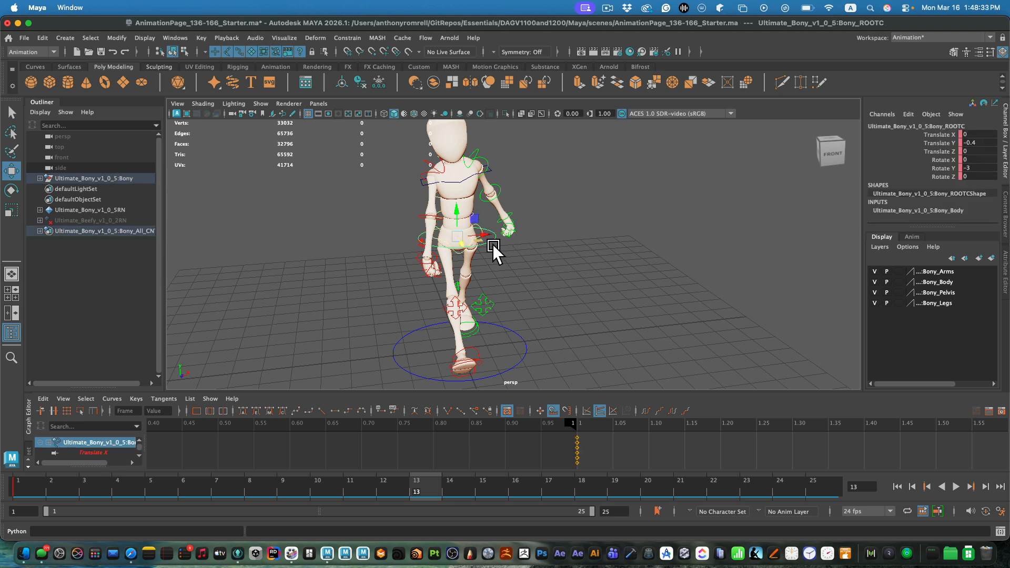
double_click(993, 142)
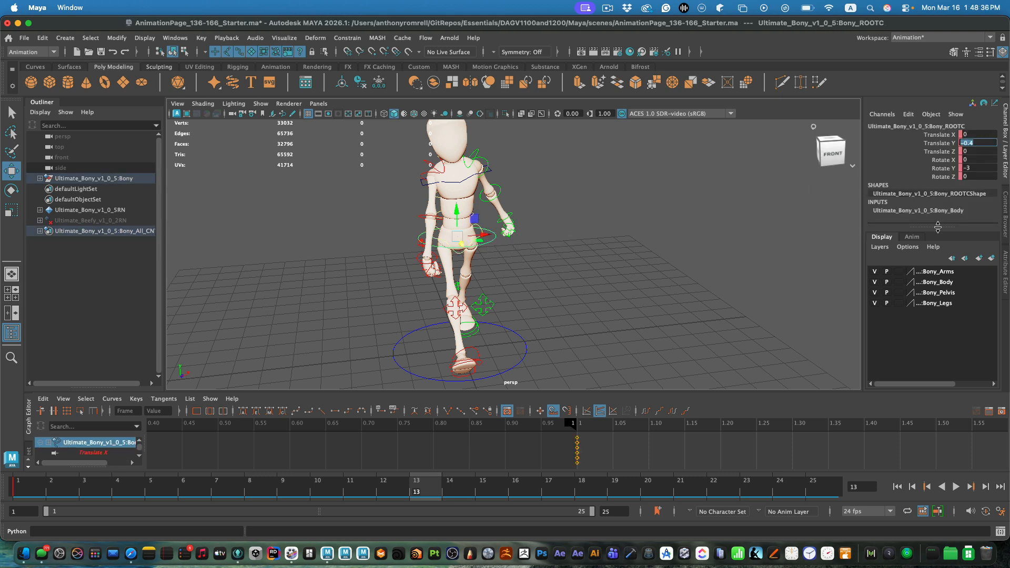
double_click(984, 167)
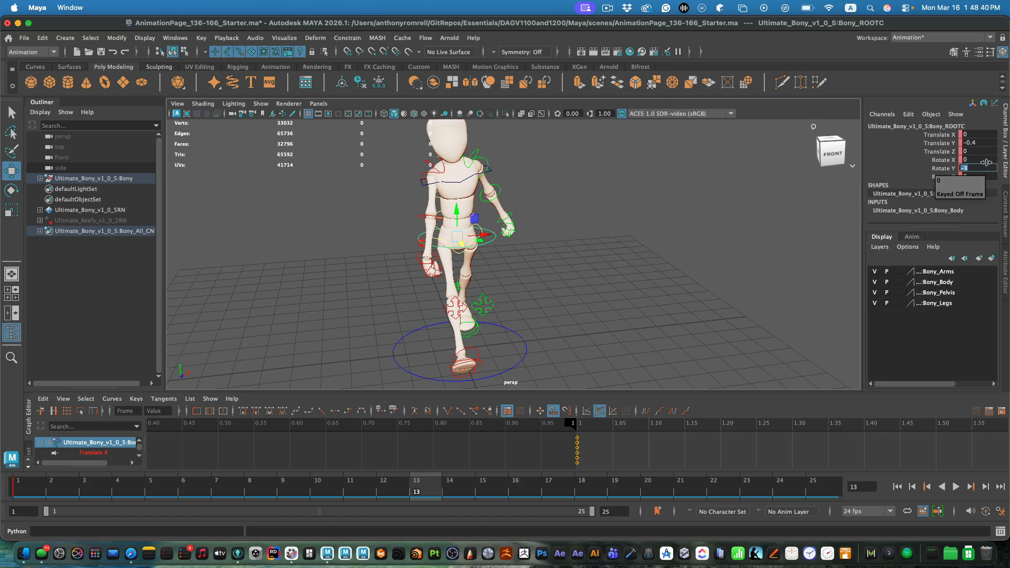
type("3")
key("Return")
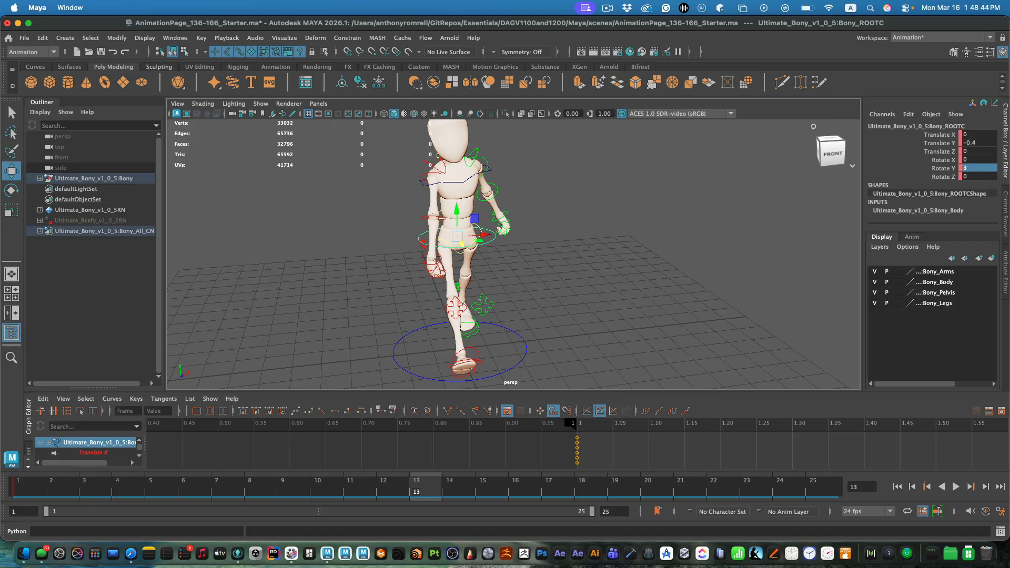
key("s")
Step: Set the spine top IK control's Rotate Z to -10 and key it on frame 13
left_click_drag(528, 327, 482, 184, "alt")
left_click(592, 267)
left_click(479, 184)
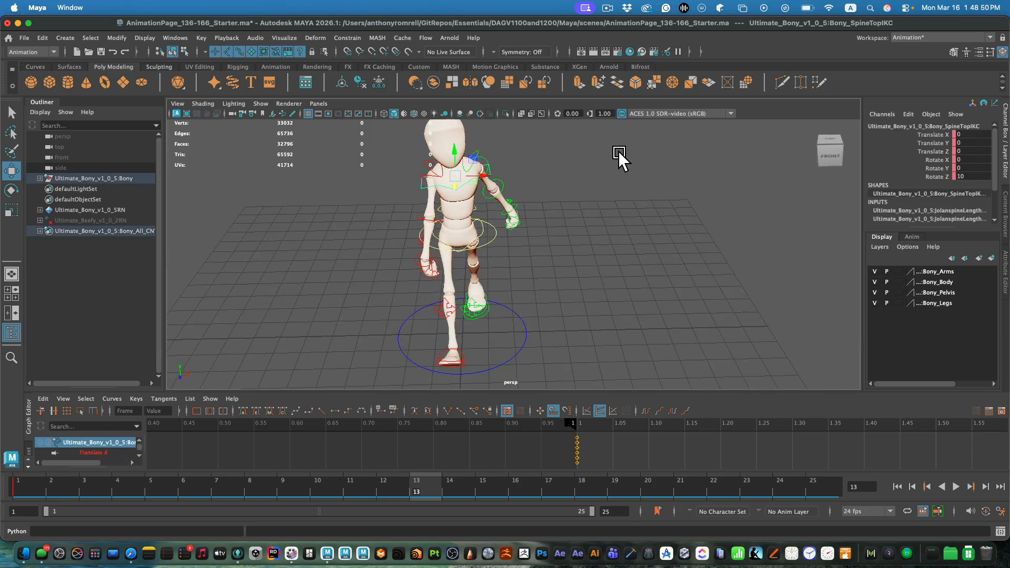
double_click(973, 176)
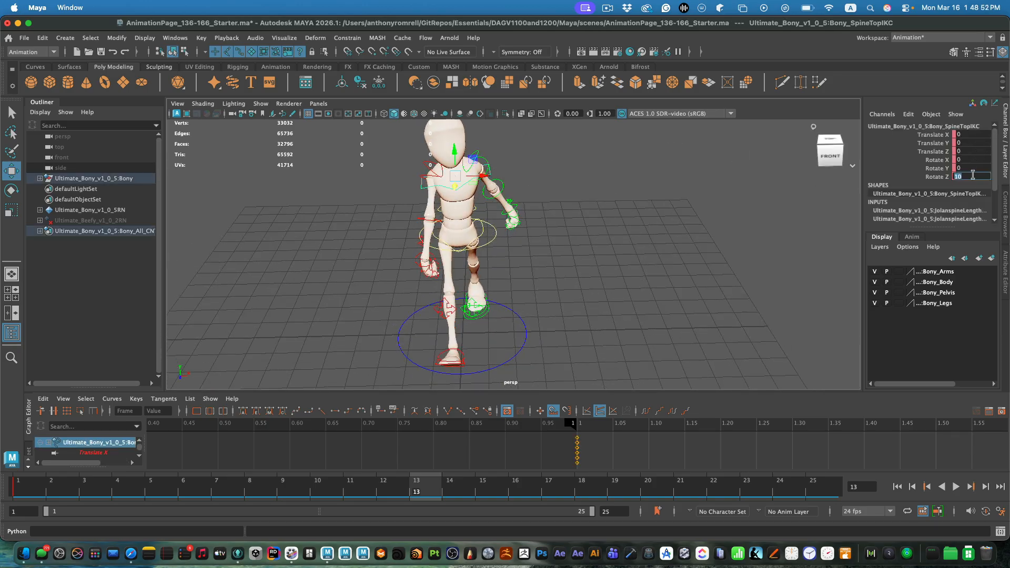
type("-10")
key("Return")
Step: Set the left shoulder FK control's Rotate Y to -30 and key it on frame 13
left_click_drag(545, 222, 526, 195, "alt")
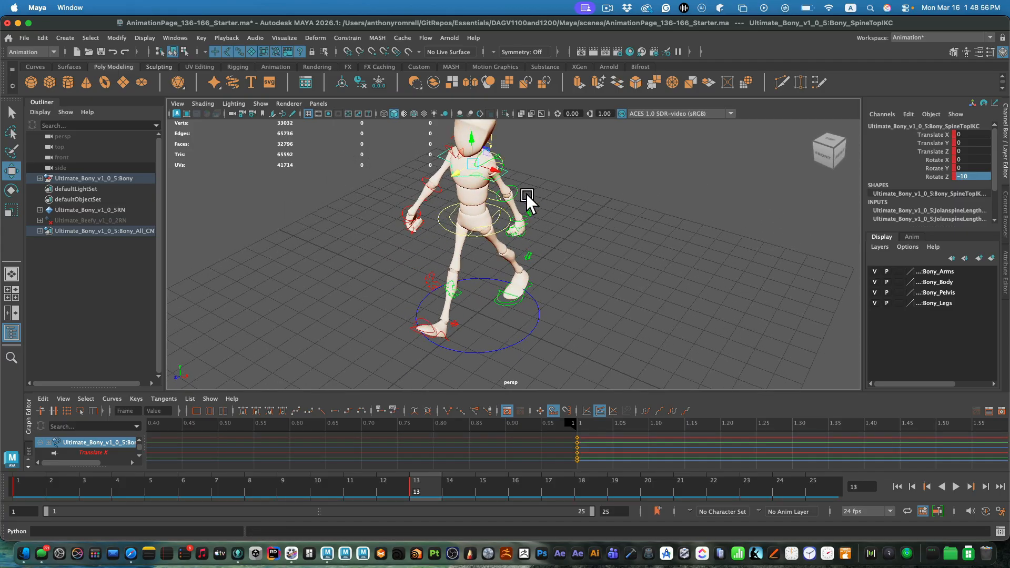
left_click(525, 192)
left_click(513, 164)
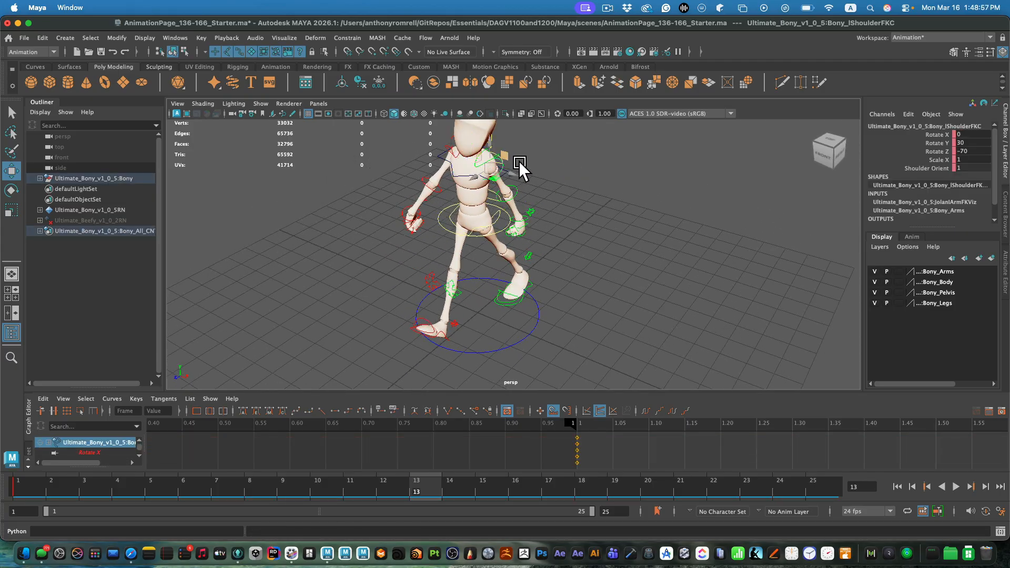
left_click(573, 201)
middle_click_drag(550, 196, 524, 266, "alt")
right_click_drag(524, 266, 647, 249, "alt")
middle_click_drag(545, 221, 558, 177, "alt")
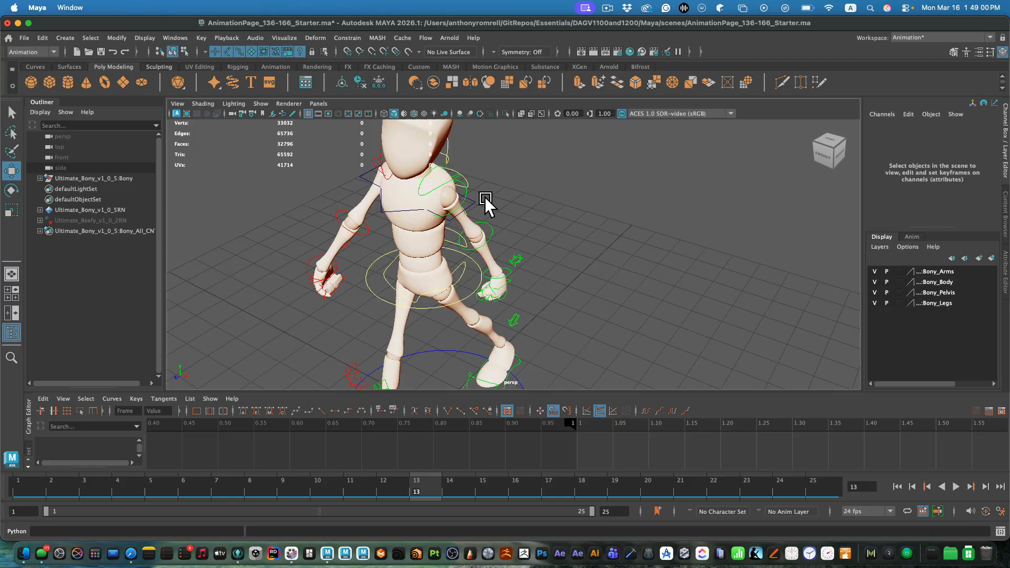
left_click(473, 193)
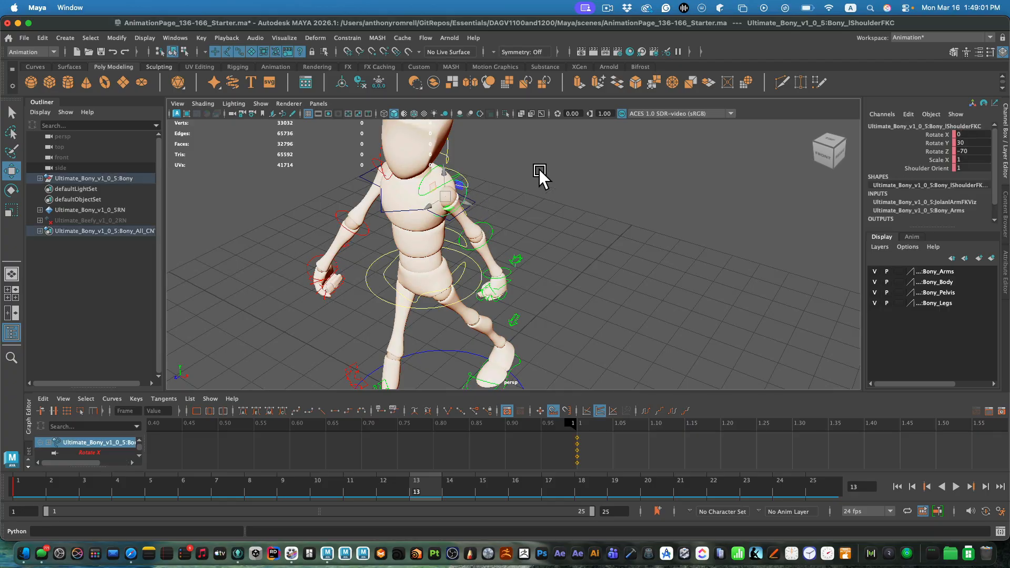
double_click(971, 141)
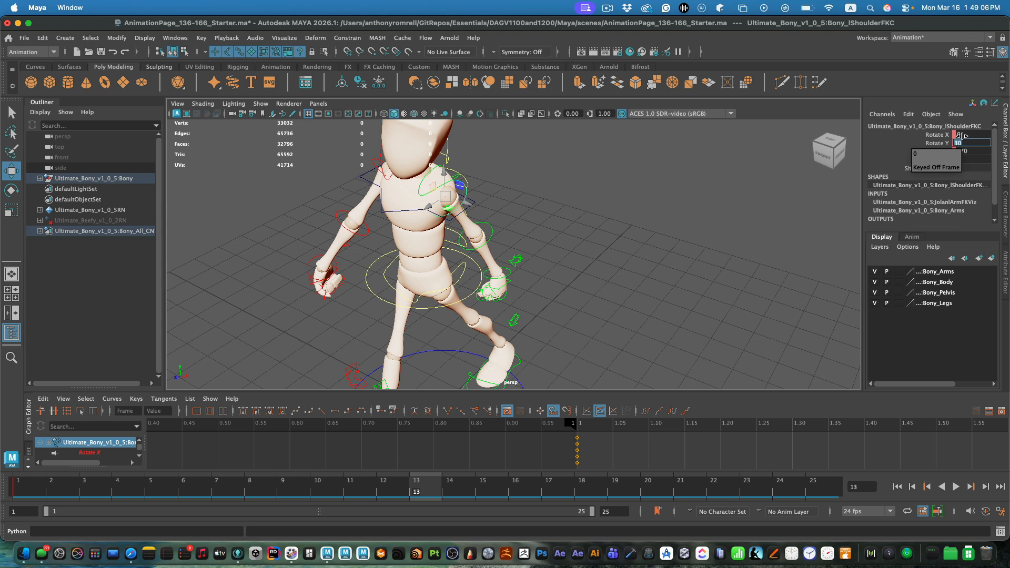
type("-30")
key("Return")
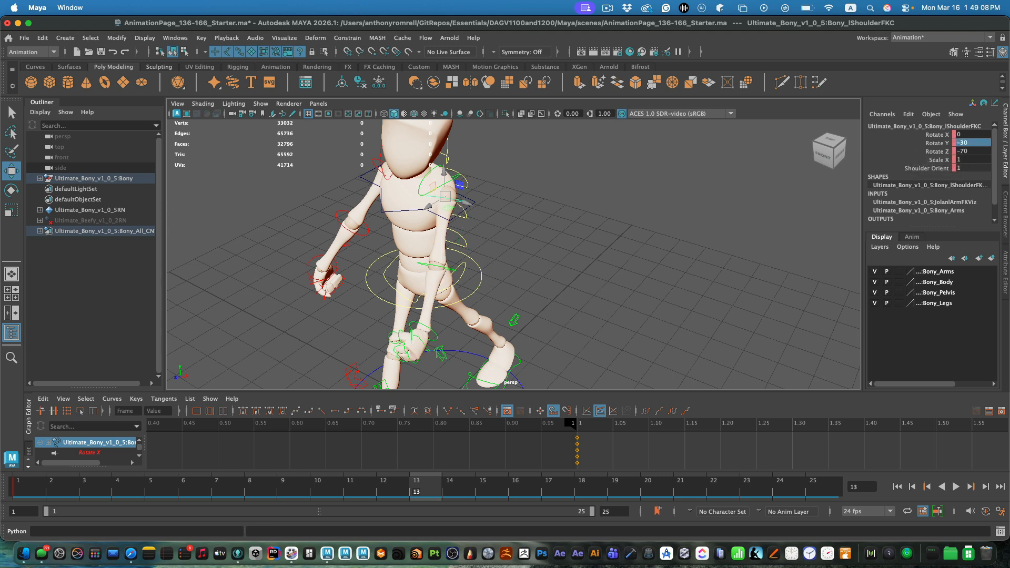
key("s")
Step: Try a Rotate Z of 70 on the left shoulder FK control, undo its key, and restore the value to -70
left_click(974, 151)
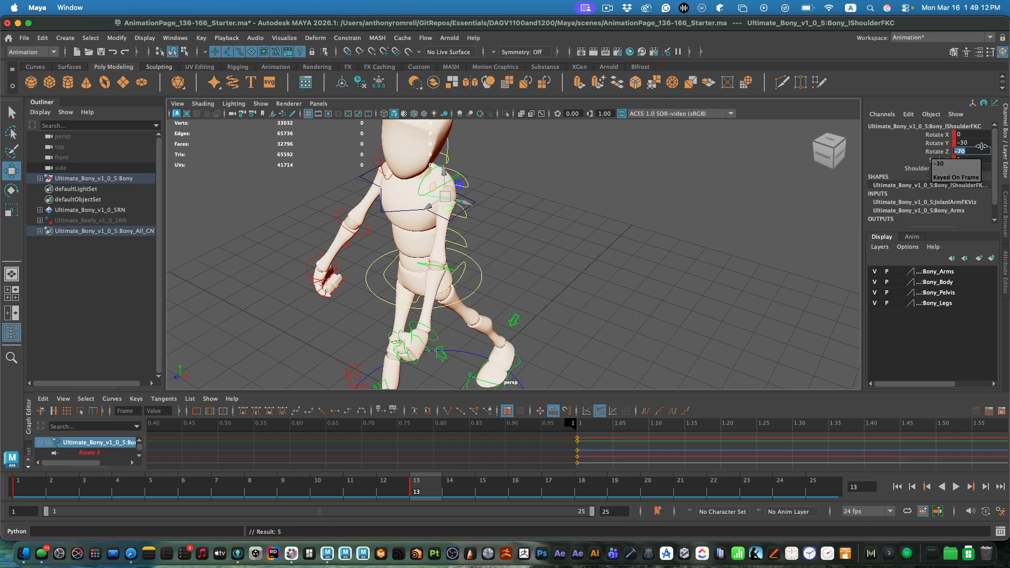
type("70")
key("Return")
key("s")
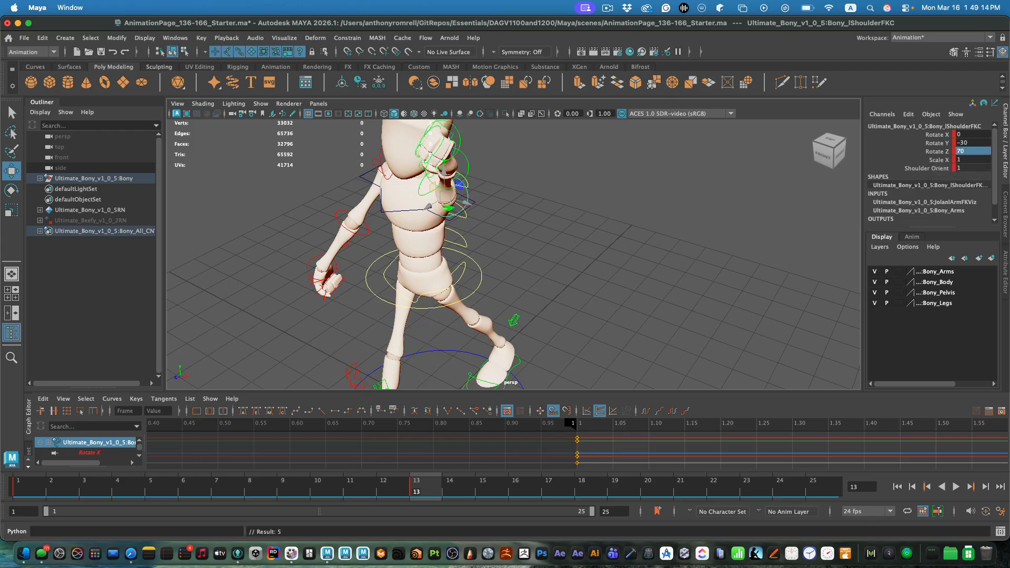
key("z")
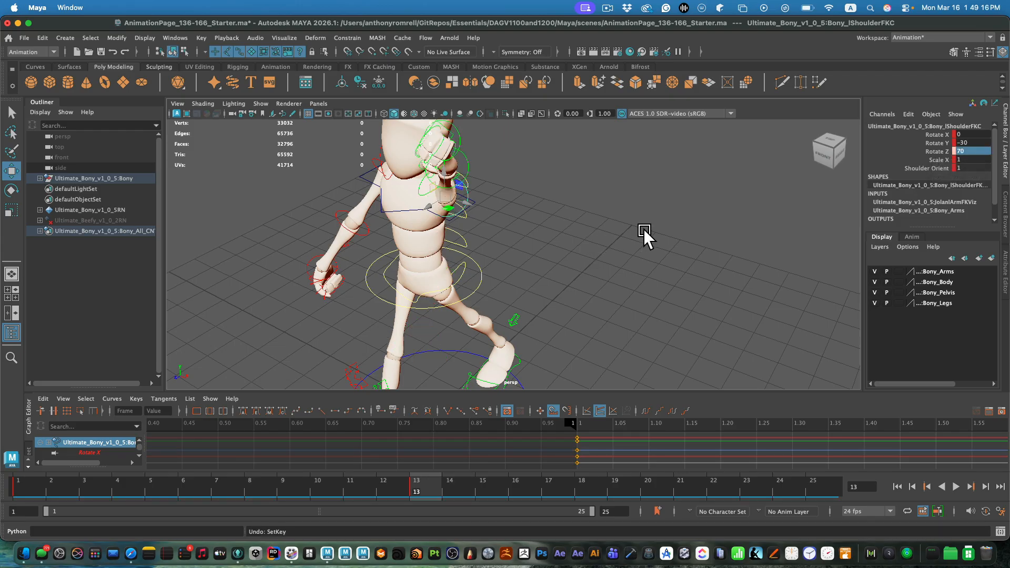
left_click(970, 149)
type("-70")
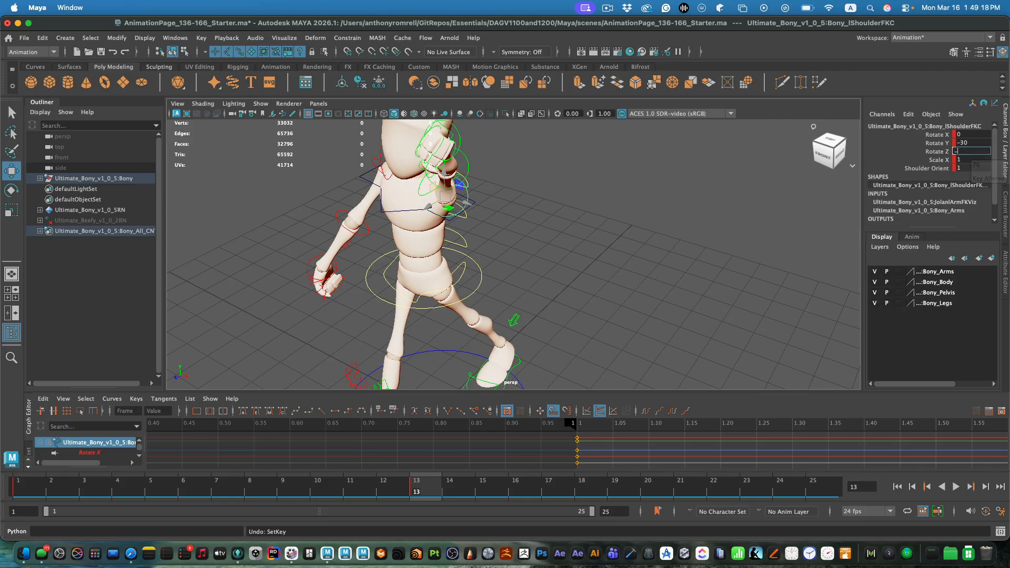
key("Return")
Step: Set the left elbow FK control's Rotate Y to 7 on frame 13 and clear the selection
left_click_drag(595, 318, 476, 287, "alt")
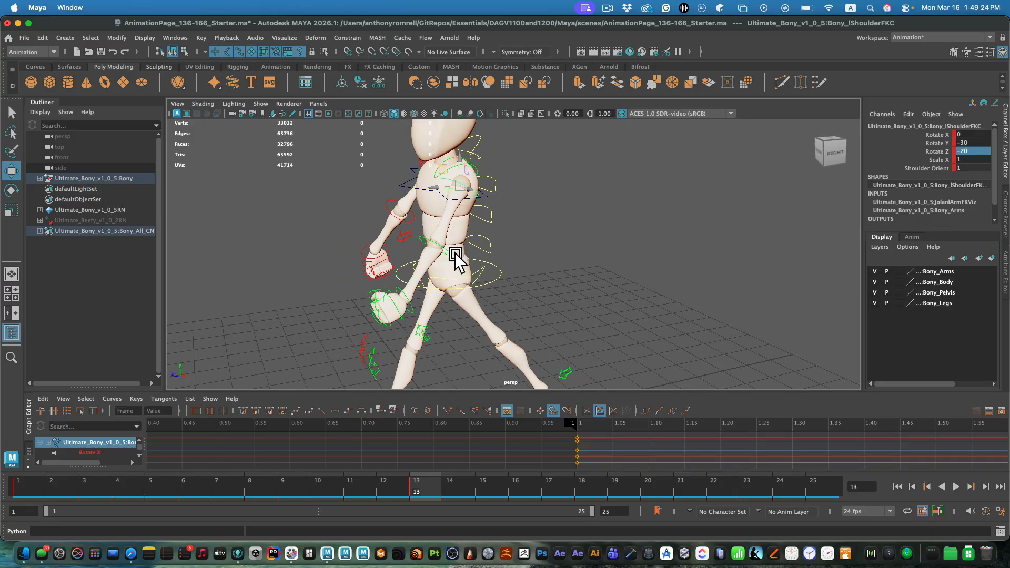
left_click(450, 253)
double_click(976, 133)
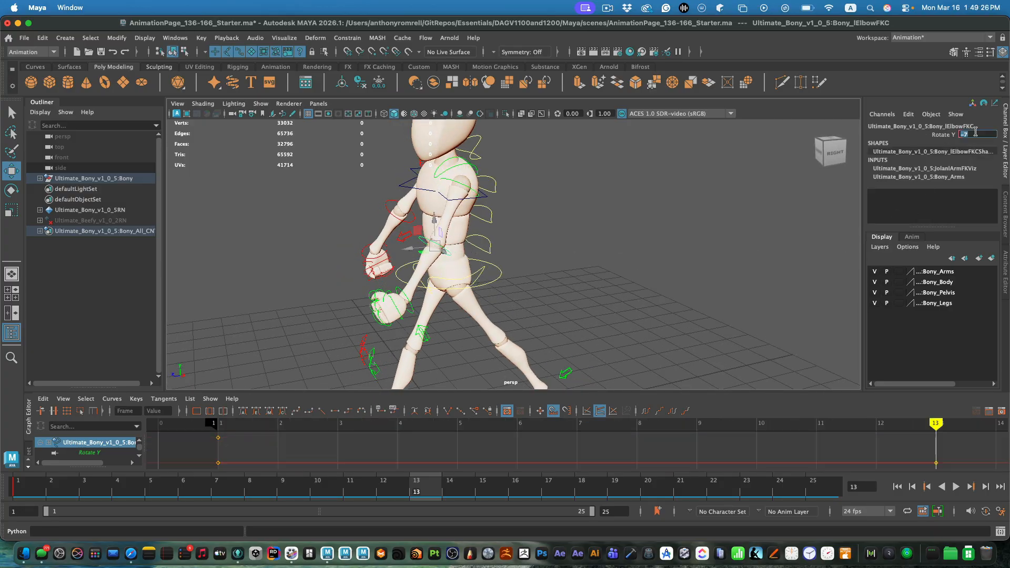
type("7")
key("Return")
left_click(634, 259)
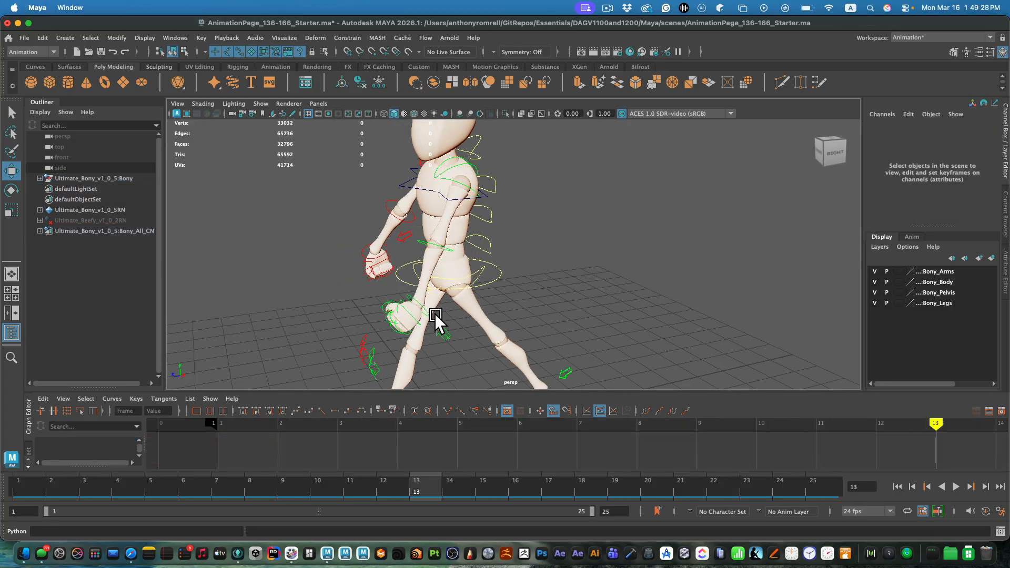
Step: Set the left wrist FK control's Rotate Y to 30 on frame 13 and clear the selection
left_click(434, 309)
left_click(568, 267)
left_click(421, 296)
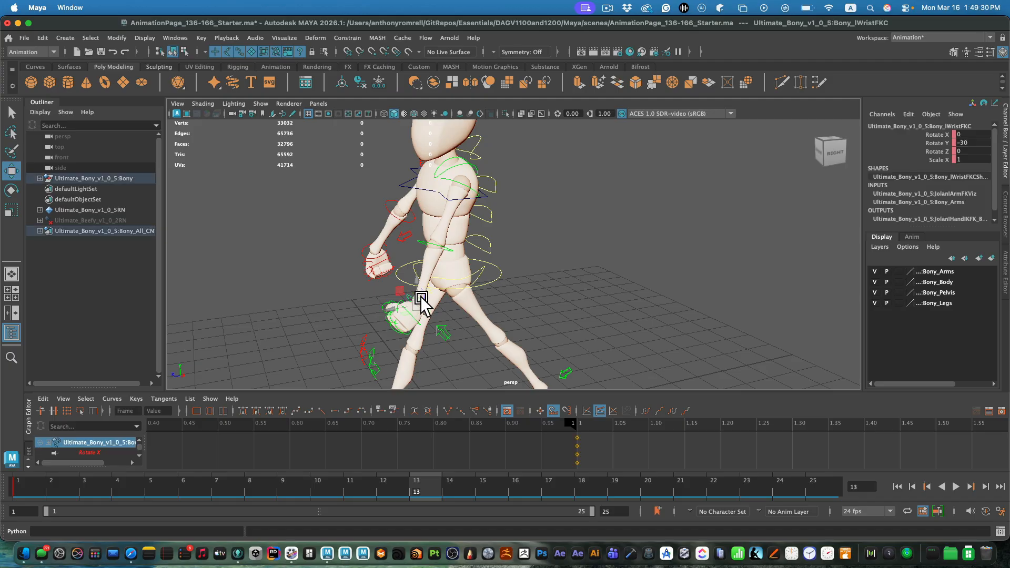
double_click(982, 139)
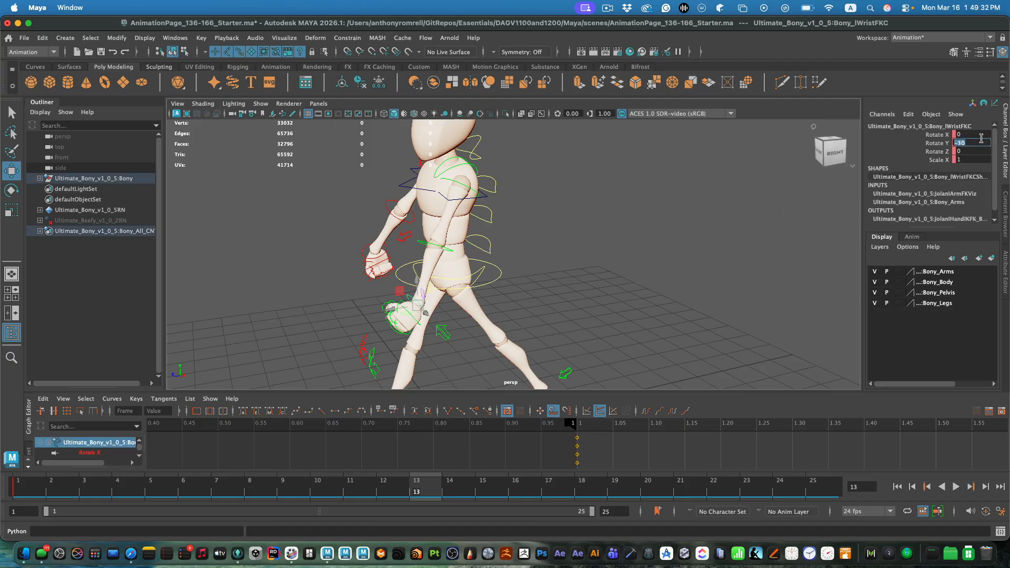
type("30")
key("Return")
left_click(636, 267)
Step: Set the right shoulder FK control's Rotate Y to 30, key it on frame 13, and clear the selection
left_click_drag(636, 267, 479, 226, "alt")
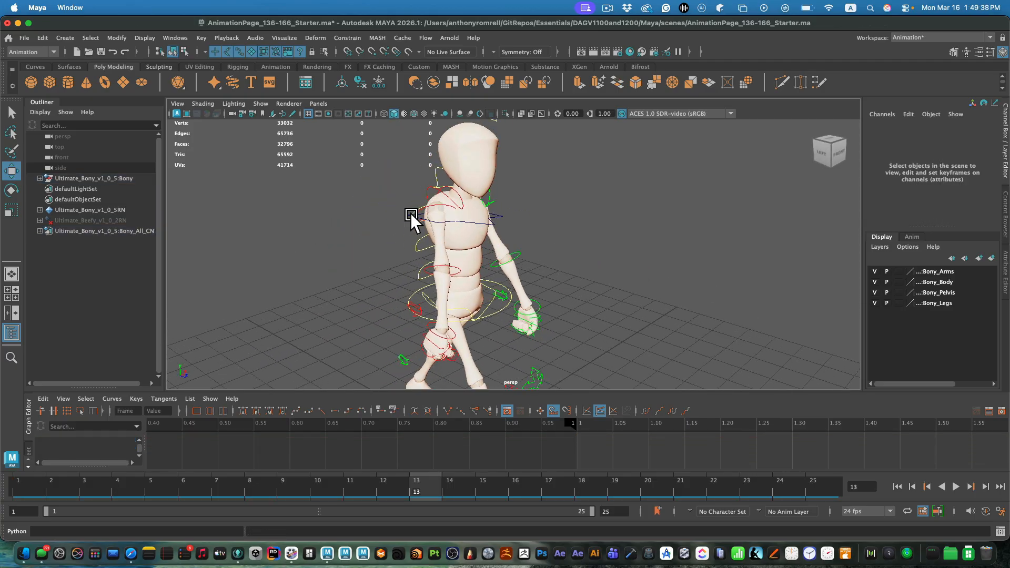
left_click(436, 213)
left_click(971, 142)
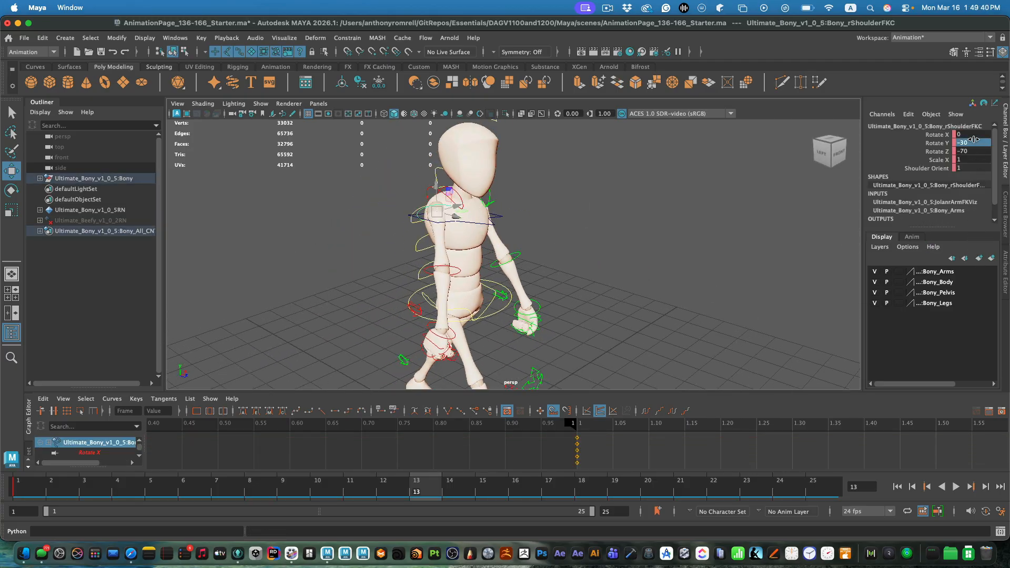
type("30")
key("Return")
key("s")
left_click(678, 238)
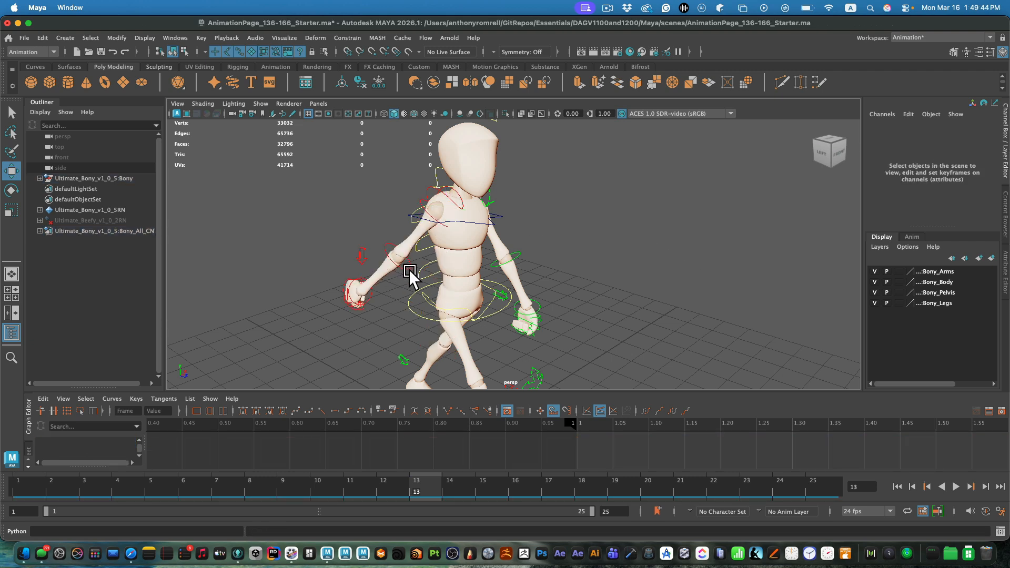
Step: Set the right elbow FK control's Rotate Y to -7 on frame 13 and clear the selection
left_click(409, 265)
left_click(980, 132)
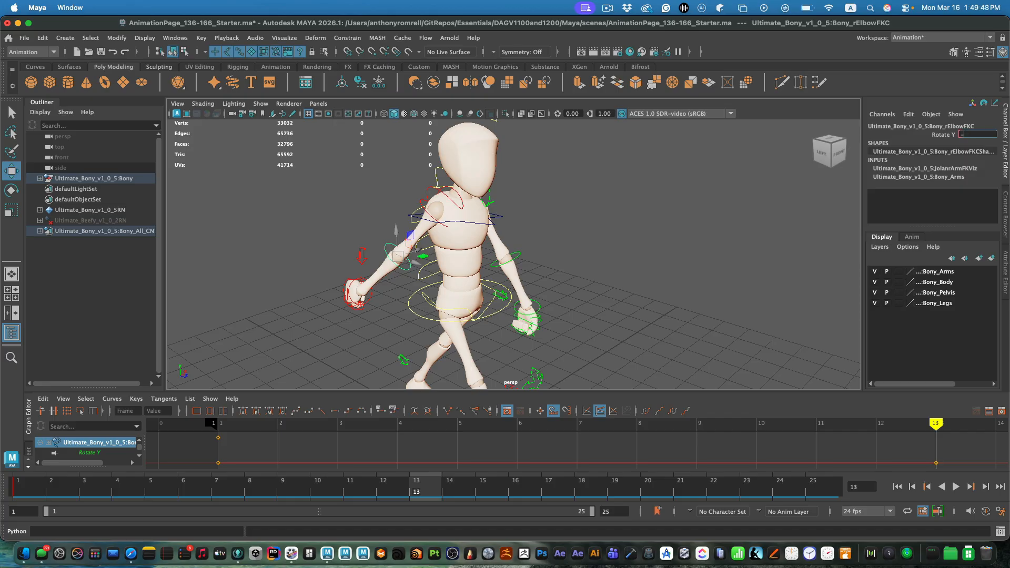
type("-7")
key("Return")
left_click(640, 260)
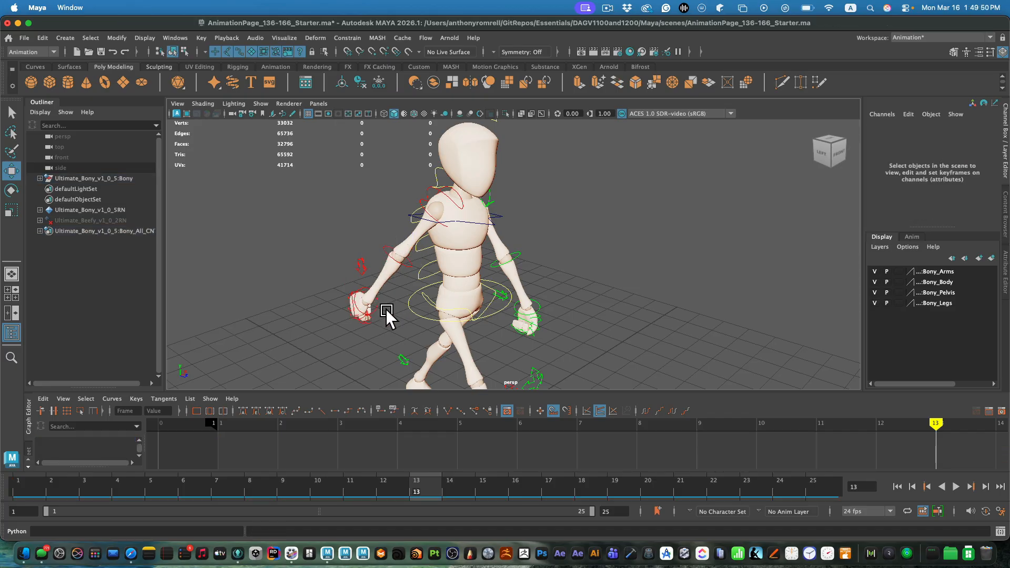
Step: Set the right wrist FK control's Rotate Y to -40 on frame 13 and clear the selection
left_click(385, 310)
left_click(979, 142)
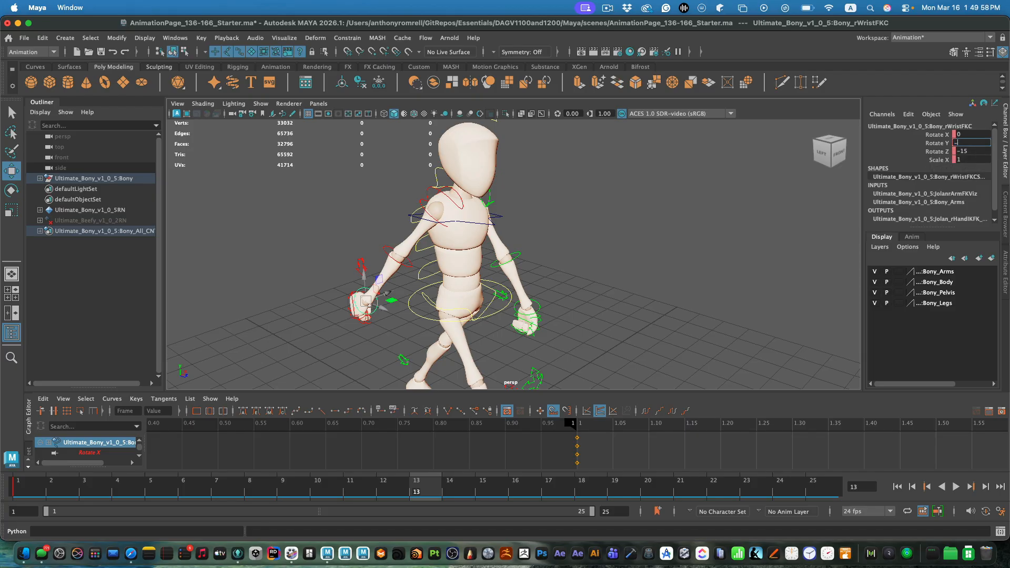
type("-40")
key("Return")
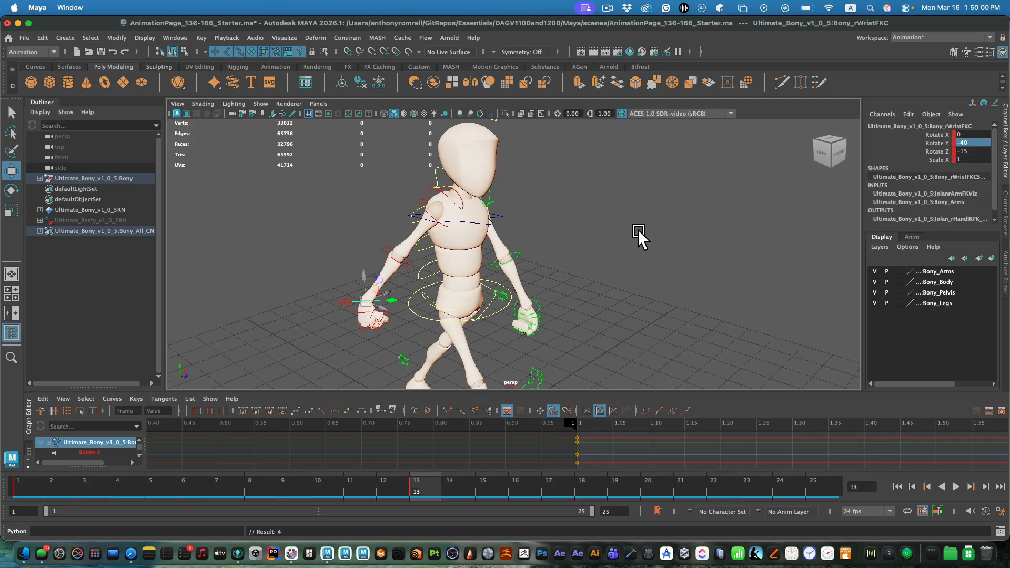
left_click(638, 230)
Step: Set the left wrist FK control's Rotate Z to -15 and key it on frame 13
left_click_drag(566, 307, 494, 301, "alt")
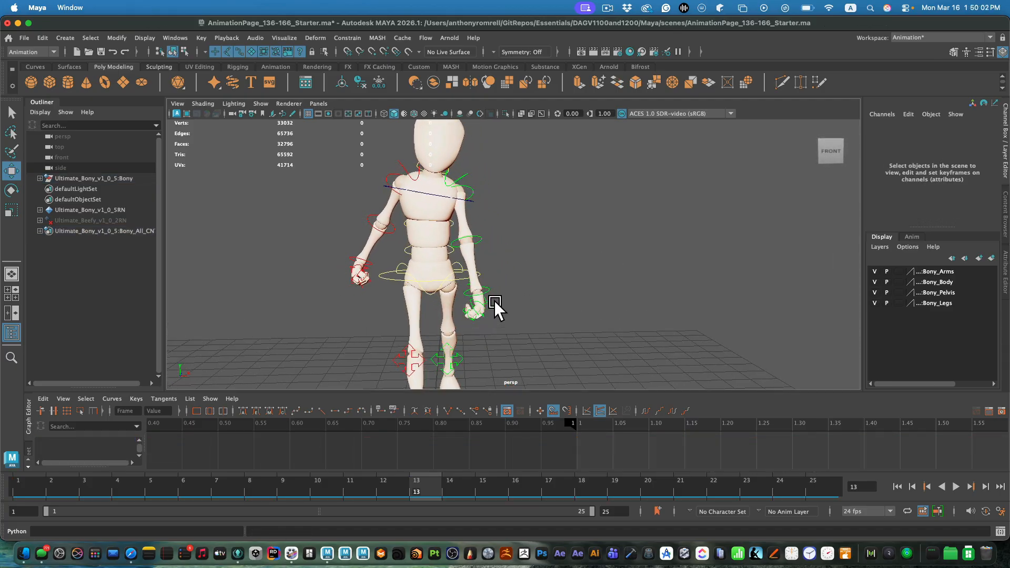
left_click(497, 291)
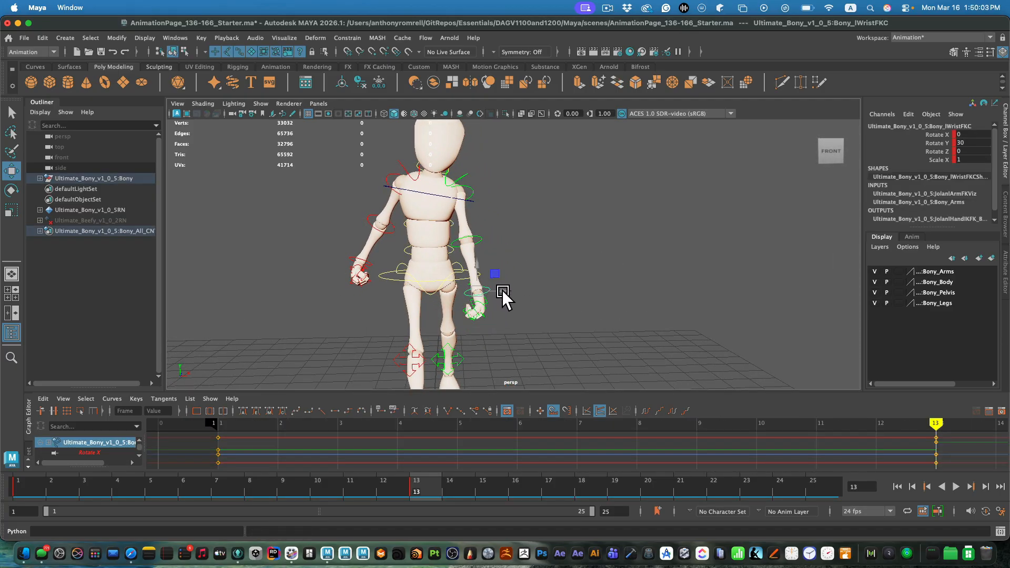
left_click(971, 151)
type("15")
key("Return")
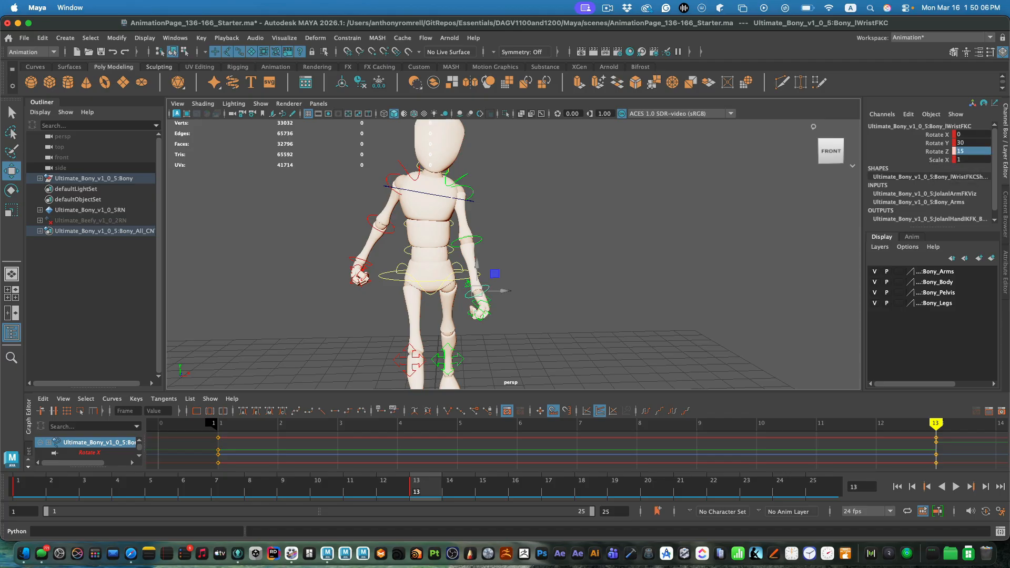
type("-15")
key("Return")
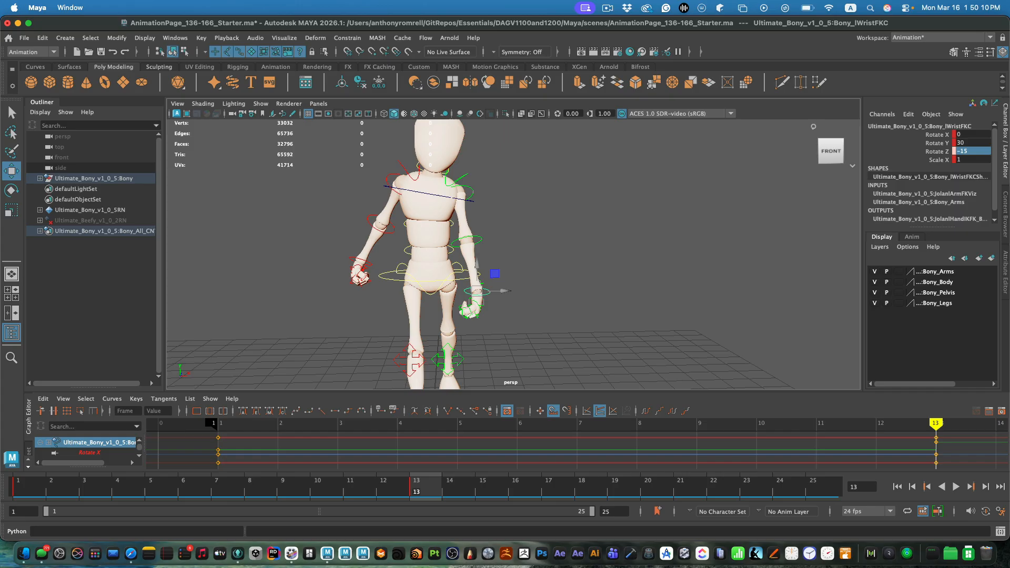
key("s")
Step: Set the left wrist FK control's Rotate Y to 40 on frame 13
double_click(970, 142)
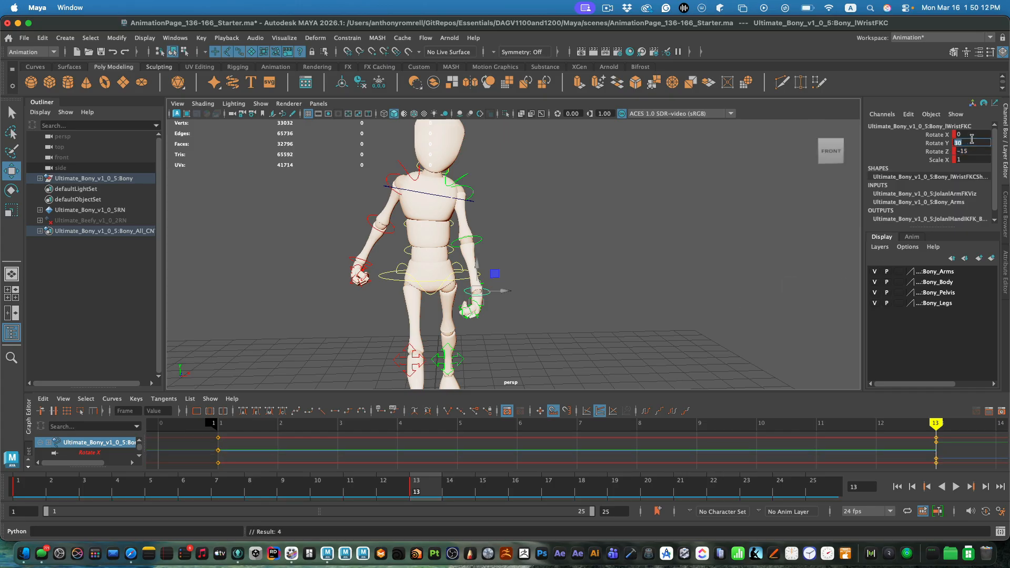
type("40")
key("Return")
left_click(392, 248)
Step: Set the right wrist FK control's Rotate Y to -30 and Rotate Z to 0, and key both on frame 13
left_click(380, 264)
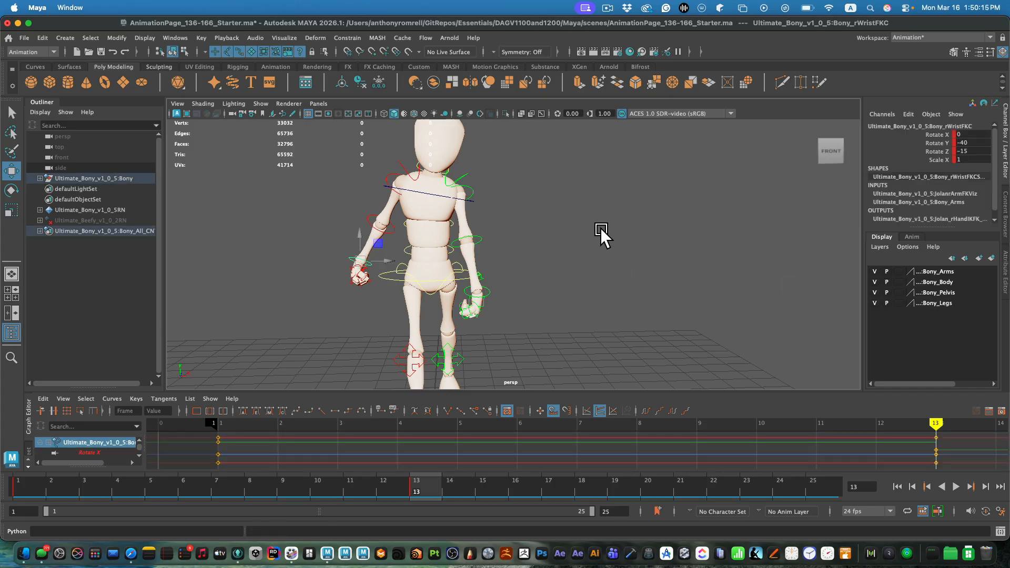
double_click(980, 142)
type("-30")
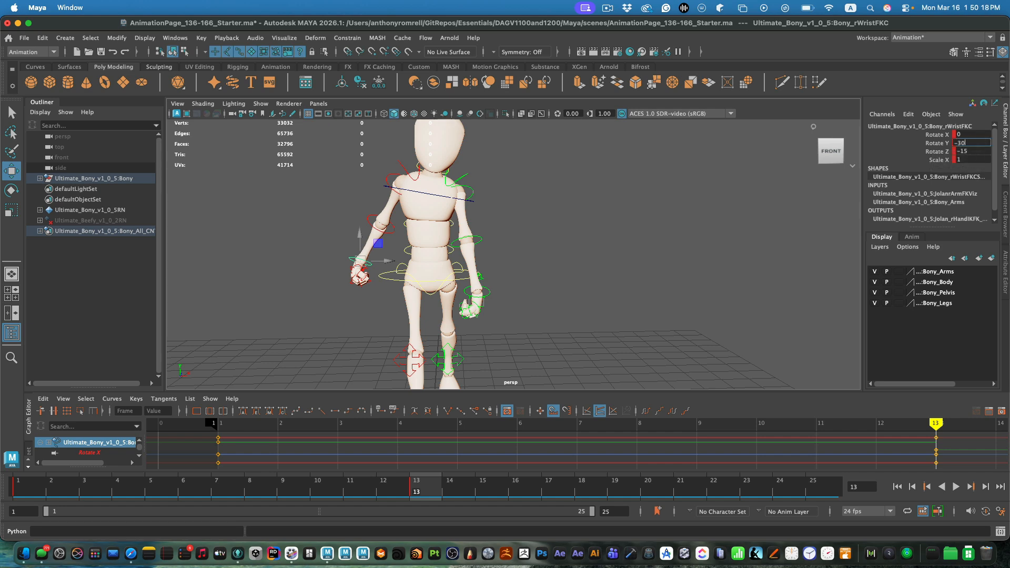
key("Tab")
type("0")
key("Return")
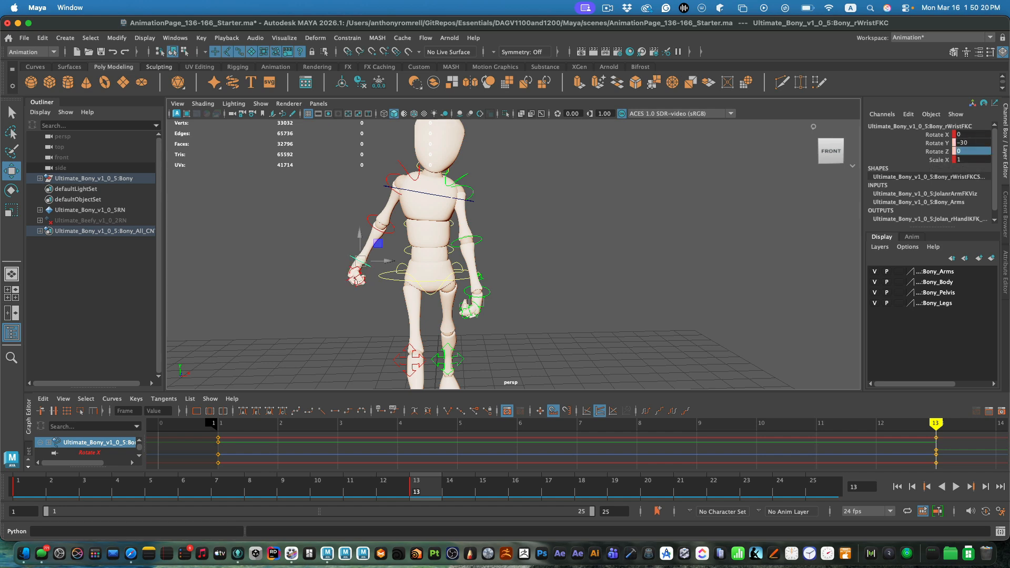
key("s")
left_click(494, 307)
Step: Play the walk from frame 1 to compare the two contact poses, and view frames 7 and 19
left_click_drag(494, 307, 592, 220, "alt")
left_click(538, 259)
left_click(34, 481)
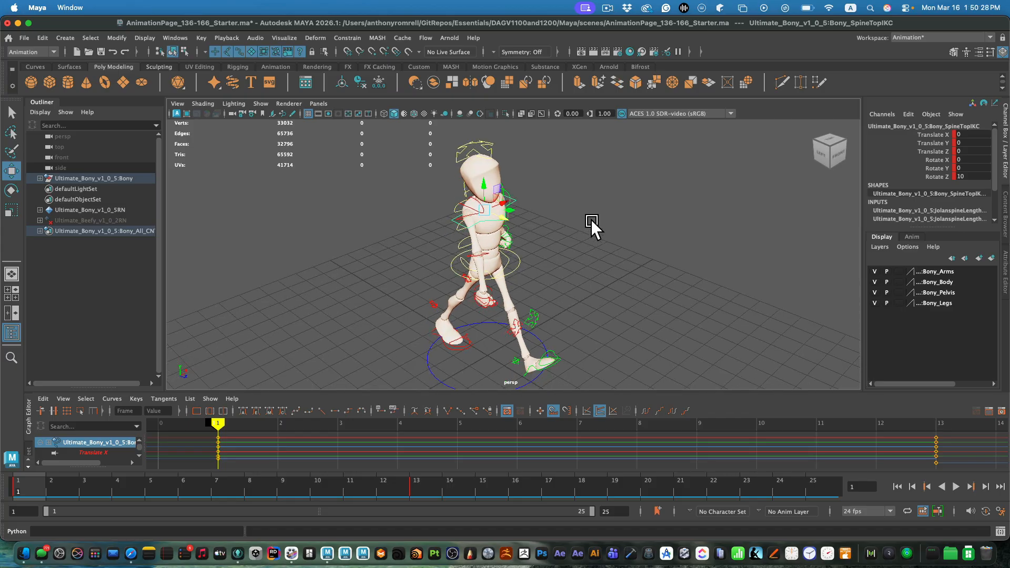
key("alt+v")
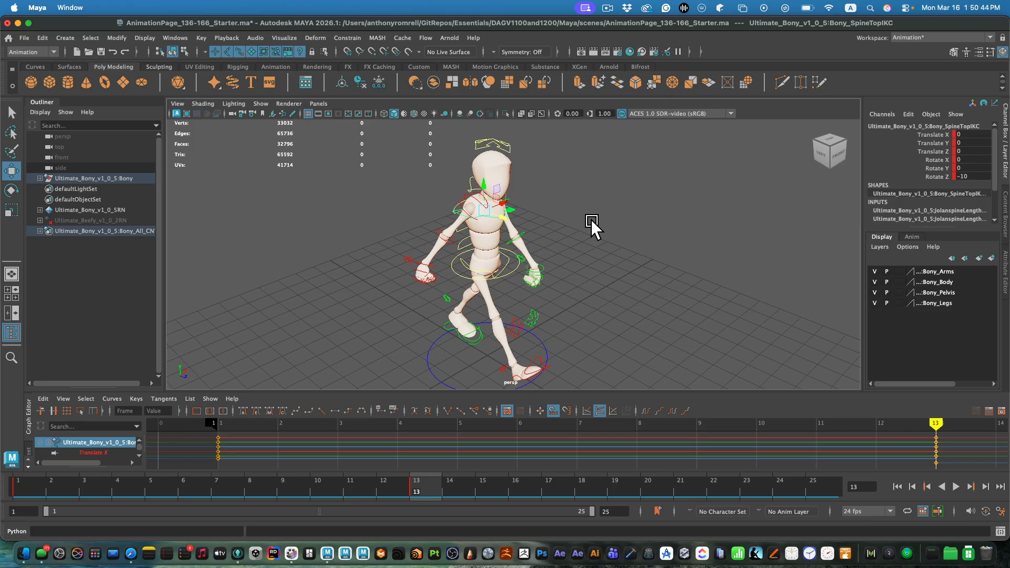
left_click(226, 494)
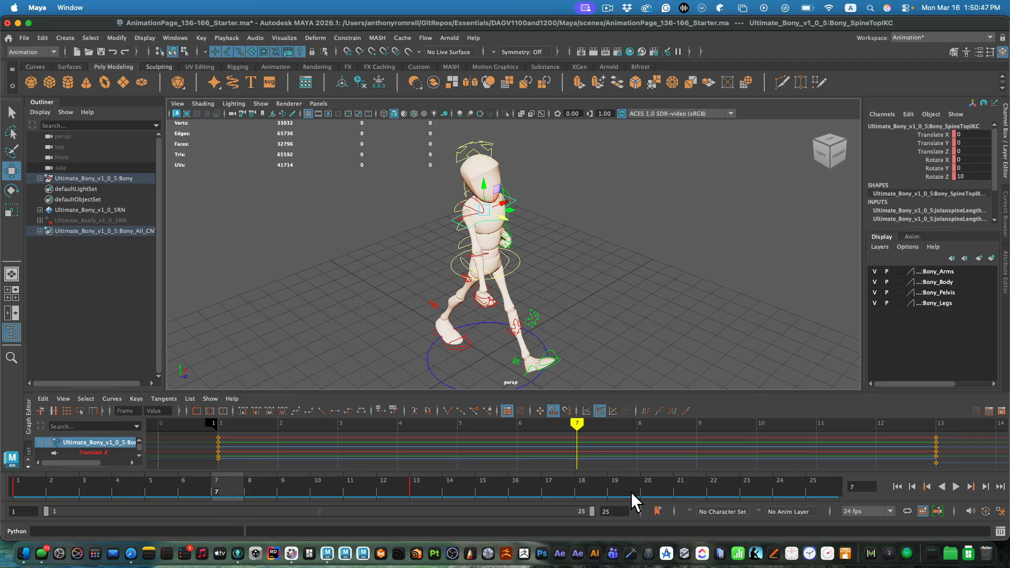
left_click(635, 487)
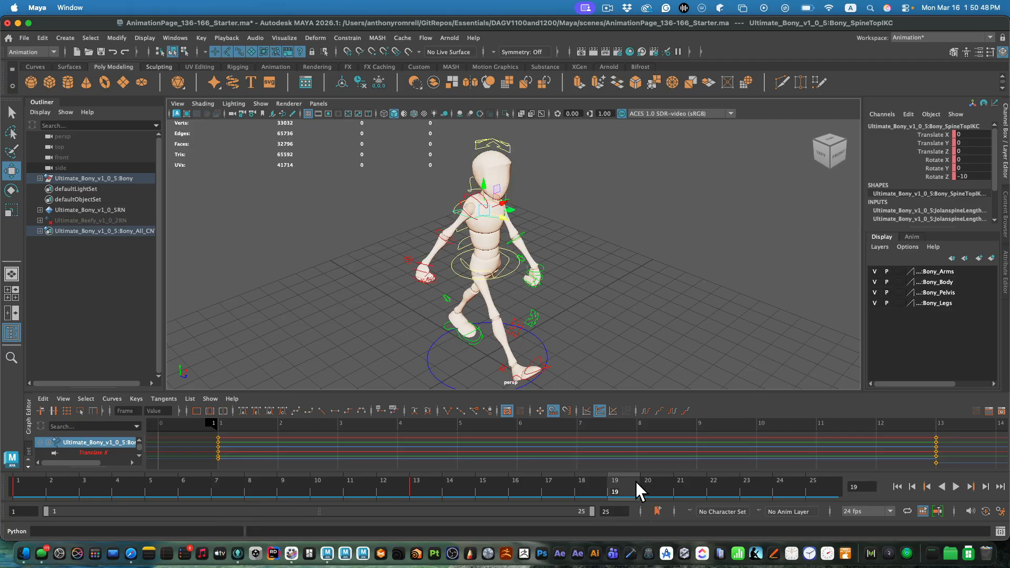